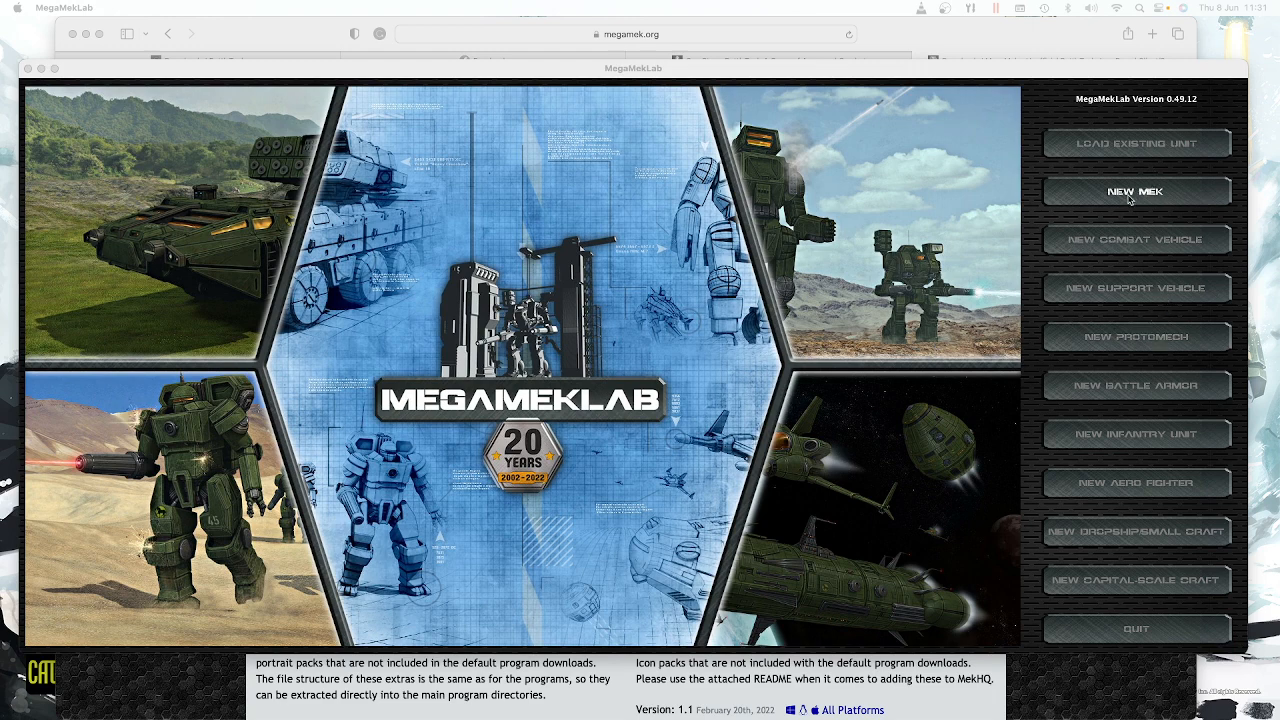
# Step: Create a new Mek with the chassis name SpringBok and the model SPR-3R
pyautogui.click(1130, 195)
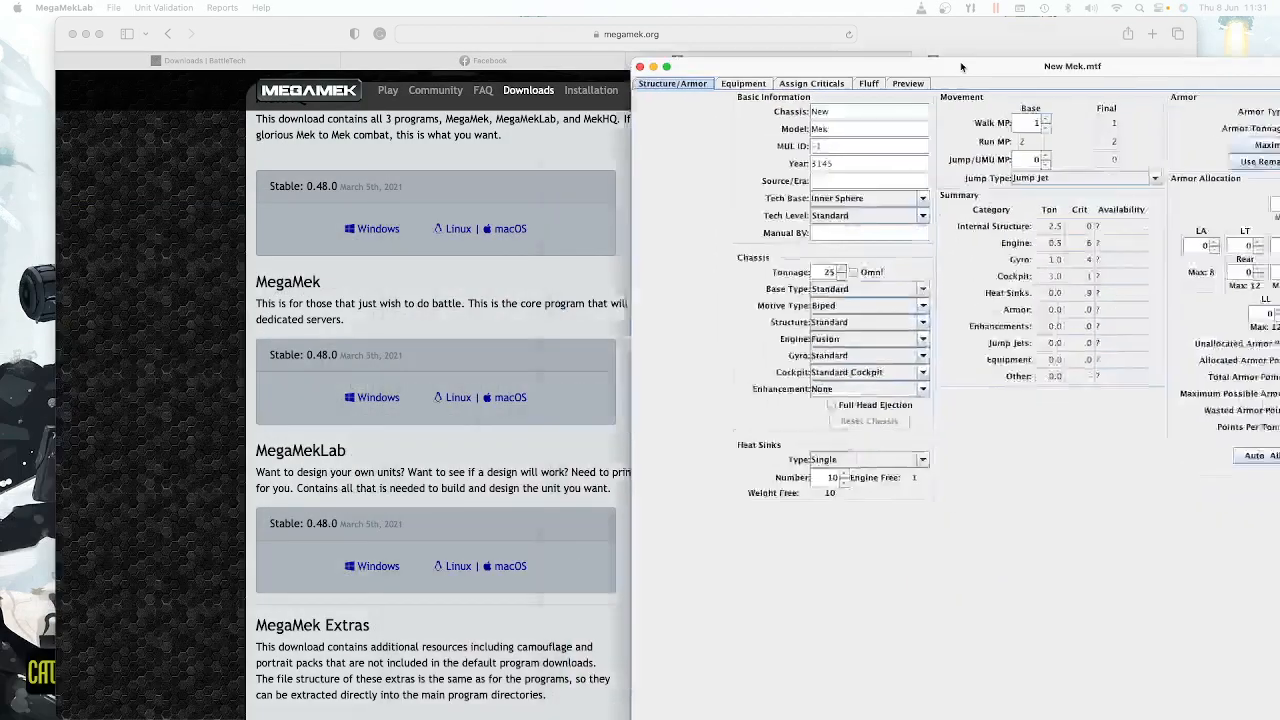
pyautogui.moveTo(945, 62); pyautogui.dragTo(535, 22)
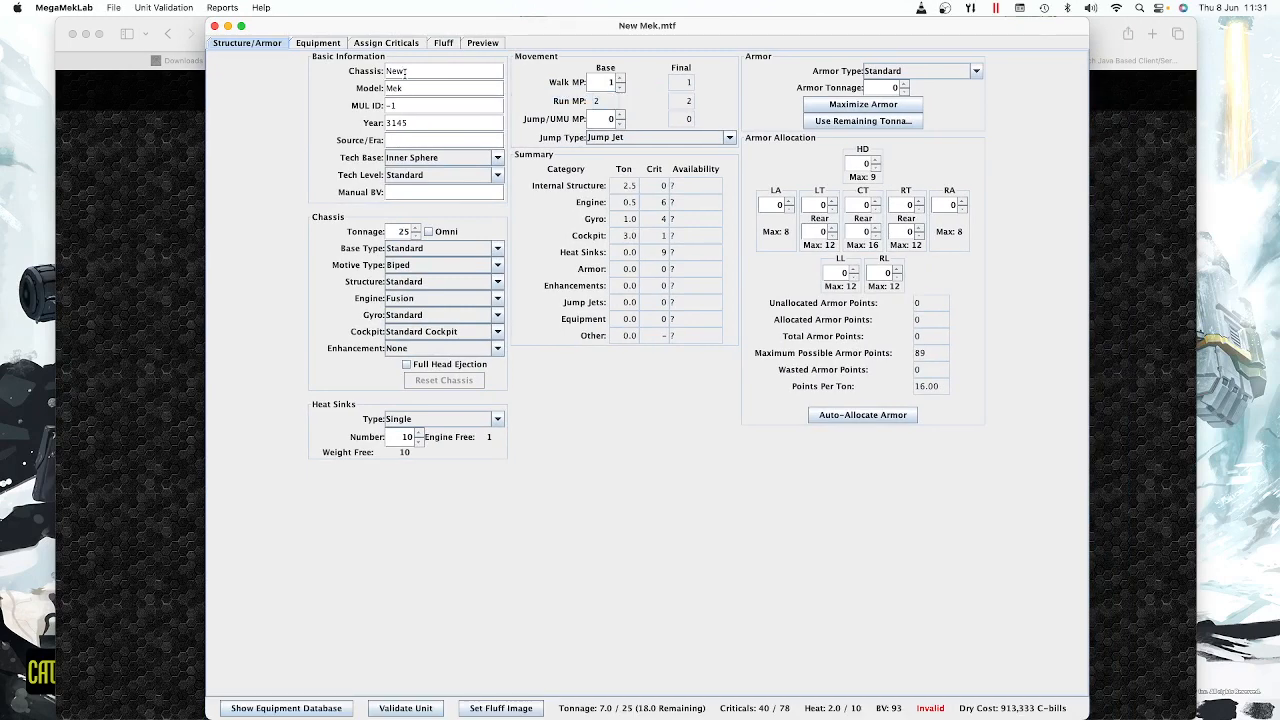
pyautogui.press('BackSpace')
pyautogui.press('BackSpace')
pyautogui.press('BackSpace')
pyautogui.write('Springbok')
pyautogui.press('Tab')
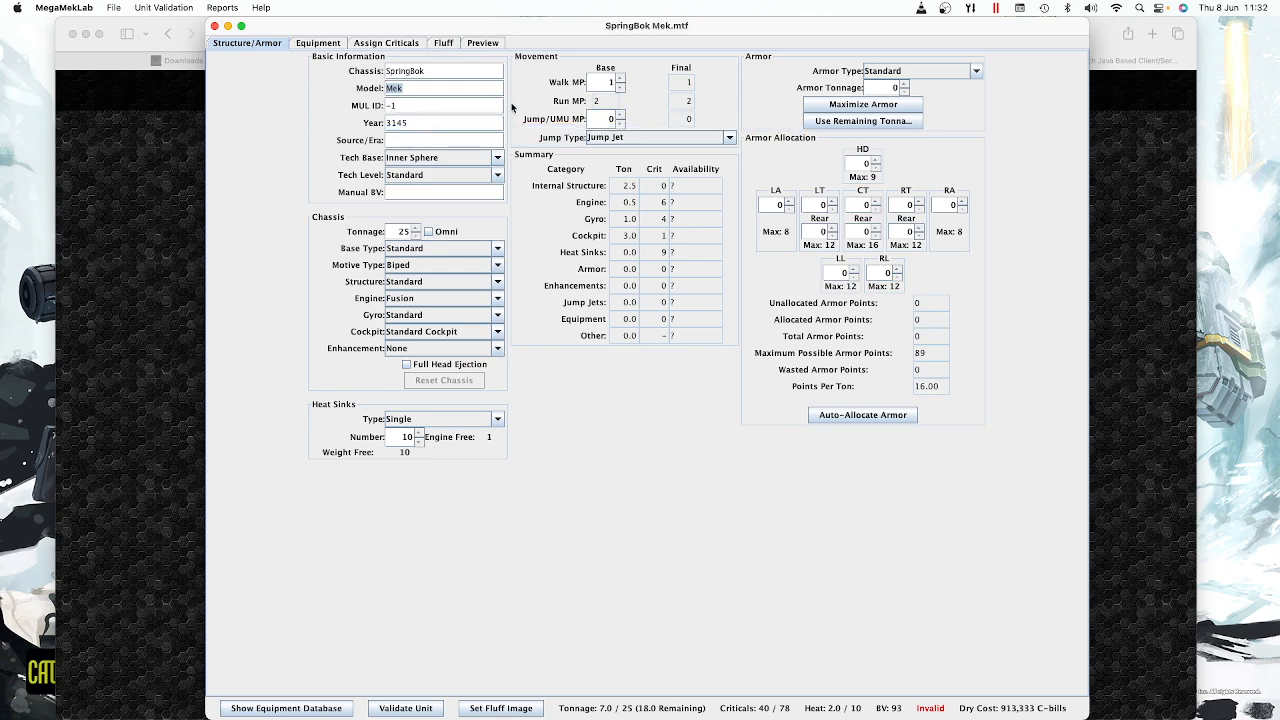
pyautogui.write('SPR-3')
pyautogui.write('R-3R')
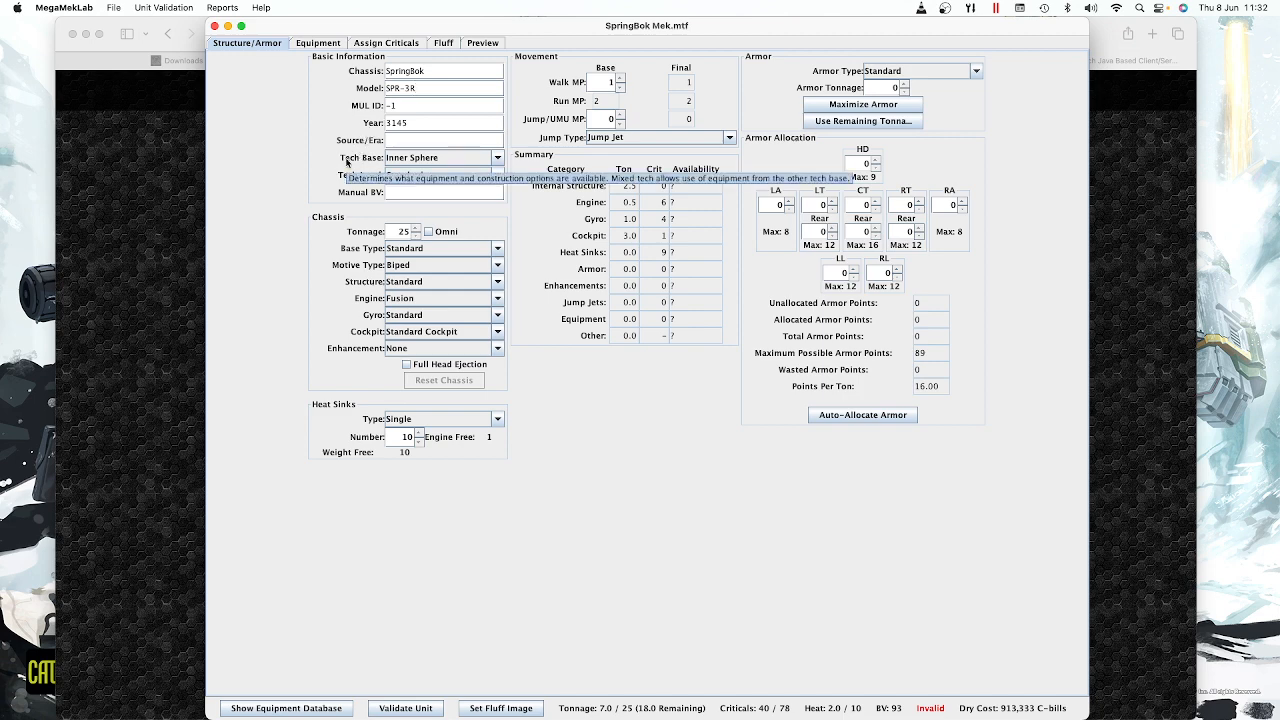
# Step: Set the Mek's year to 3025
pyautogui.doubleClick(415, 122)
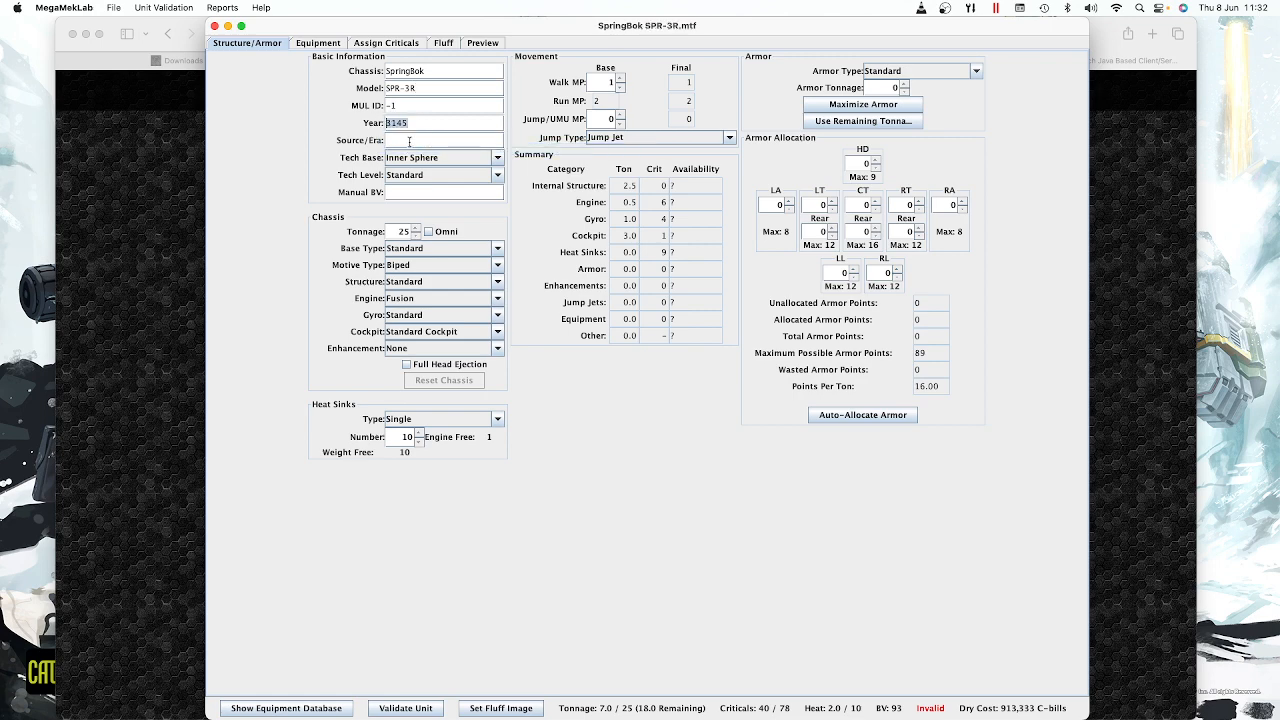
pyautogui.write('30')
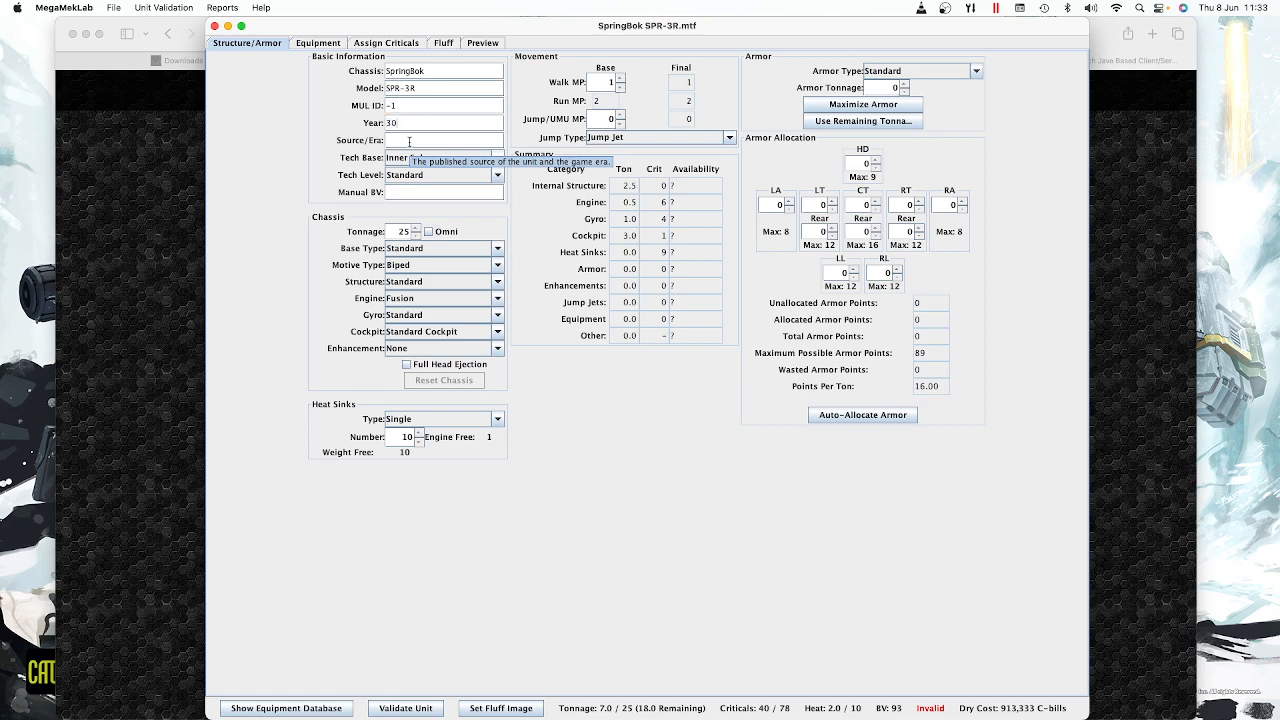
pyautogui.write('25')
pyautogui.click(409, 142)
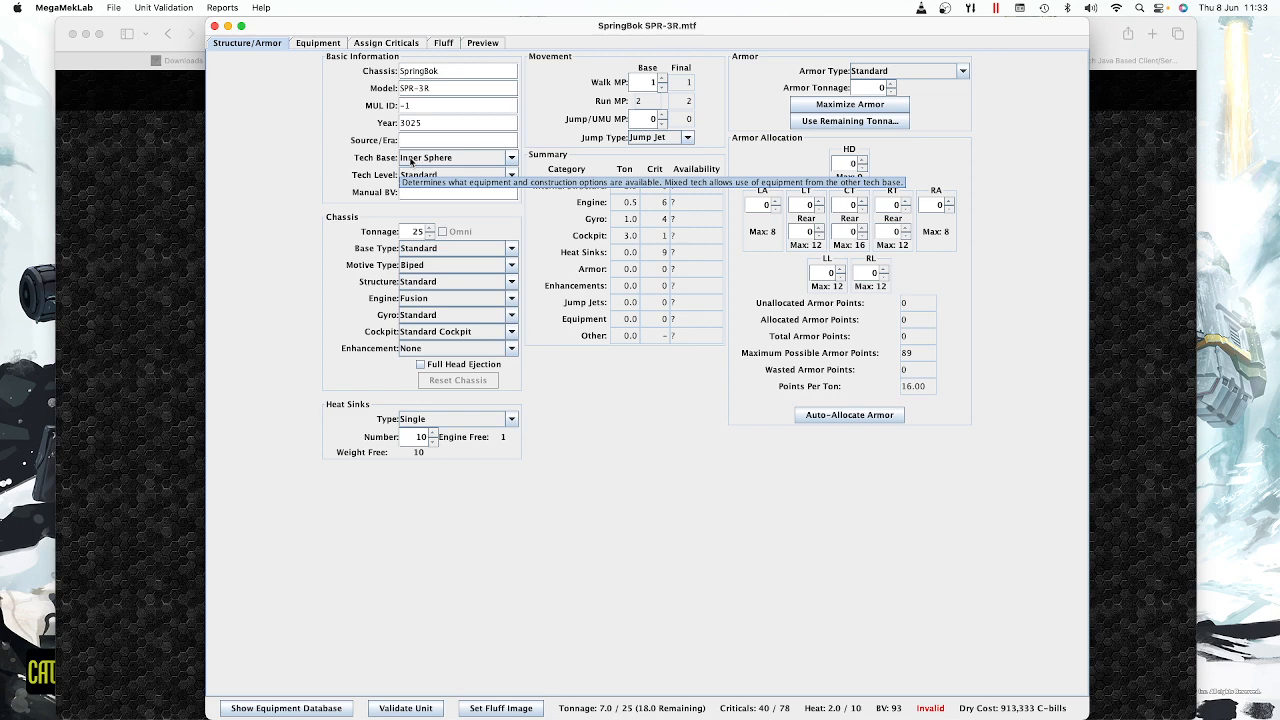
# Step: Choose Inner Sphere as the tech base and set the tech level to Introductory
pyautogui.click(416, 161)
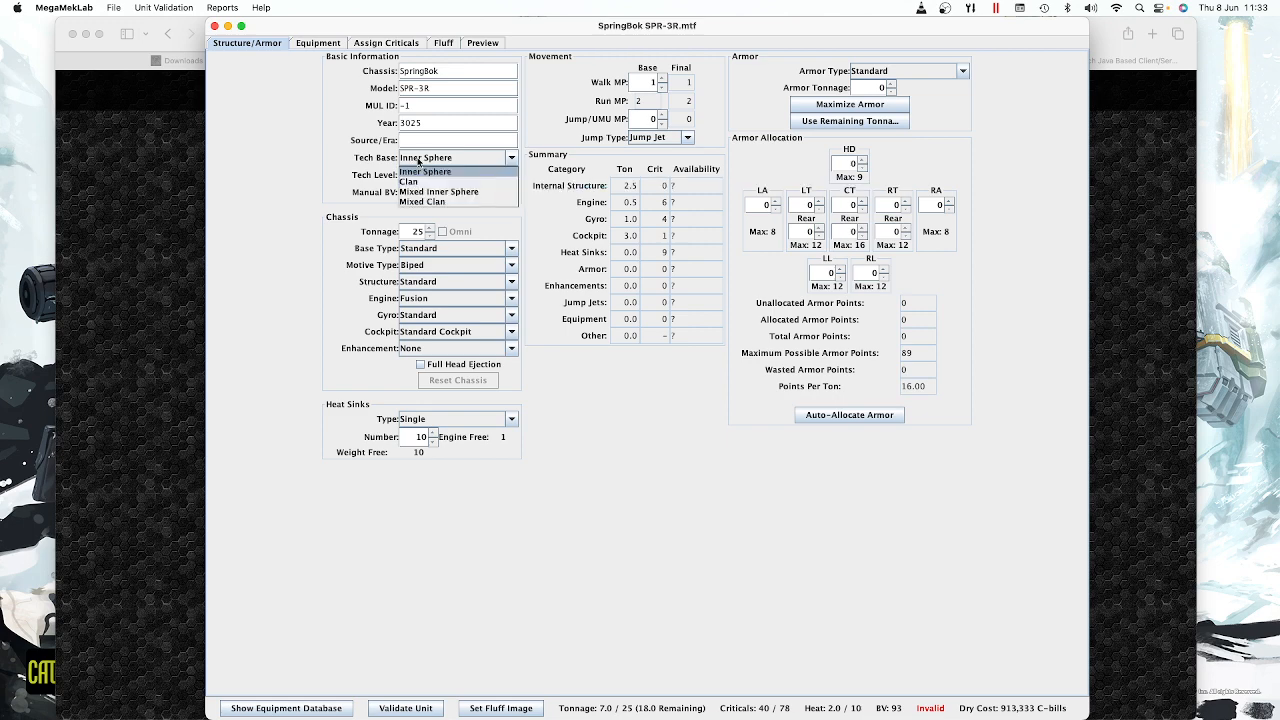
pyautogui.click(433, 171)
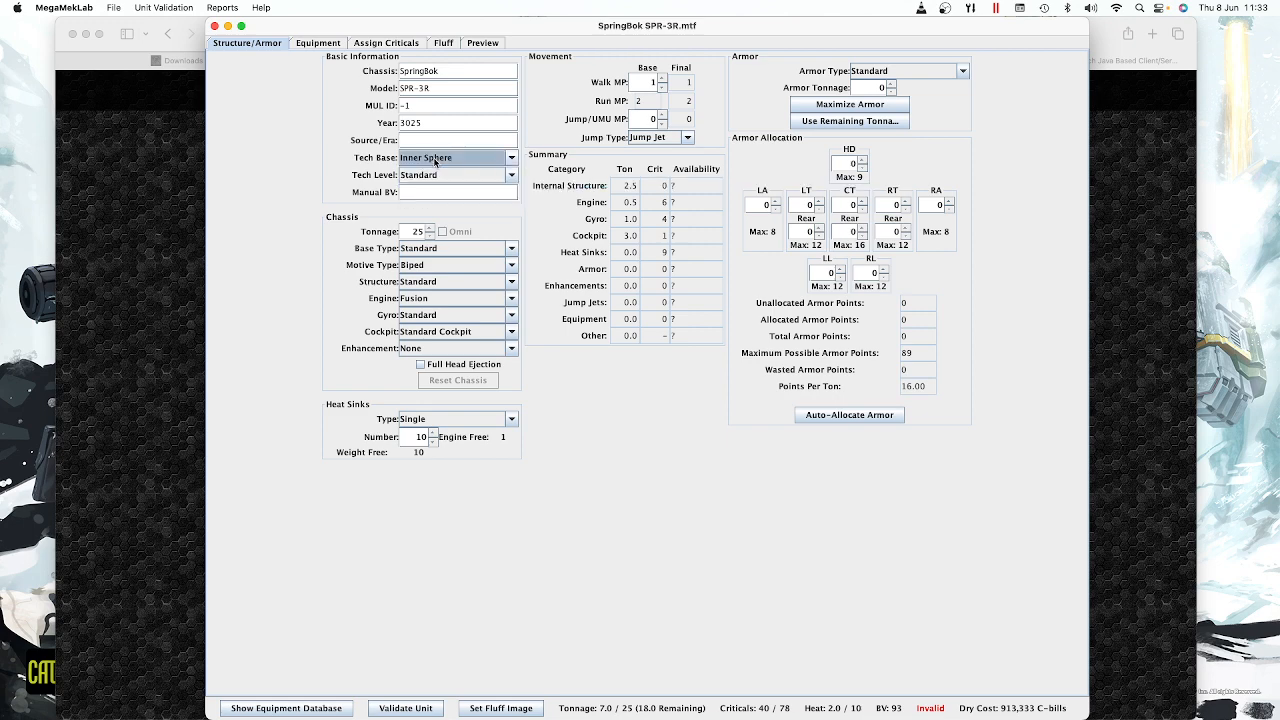
pyautogui.click(512, 160)
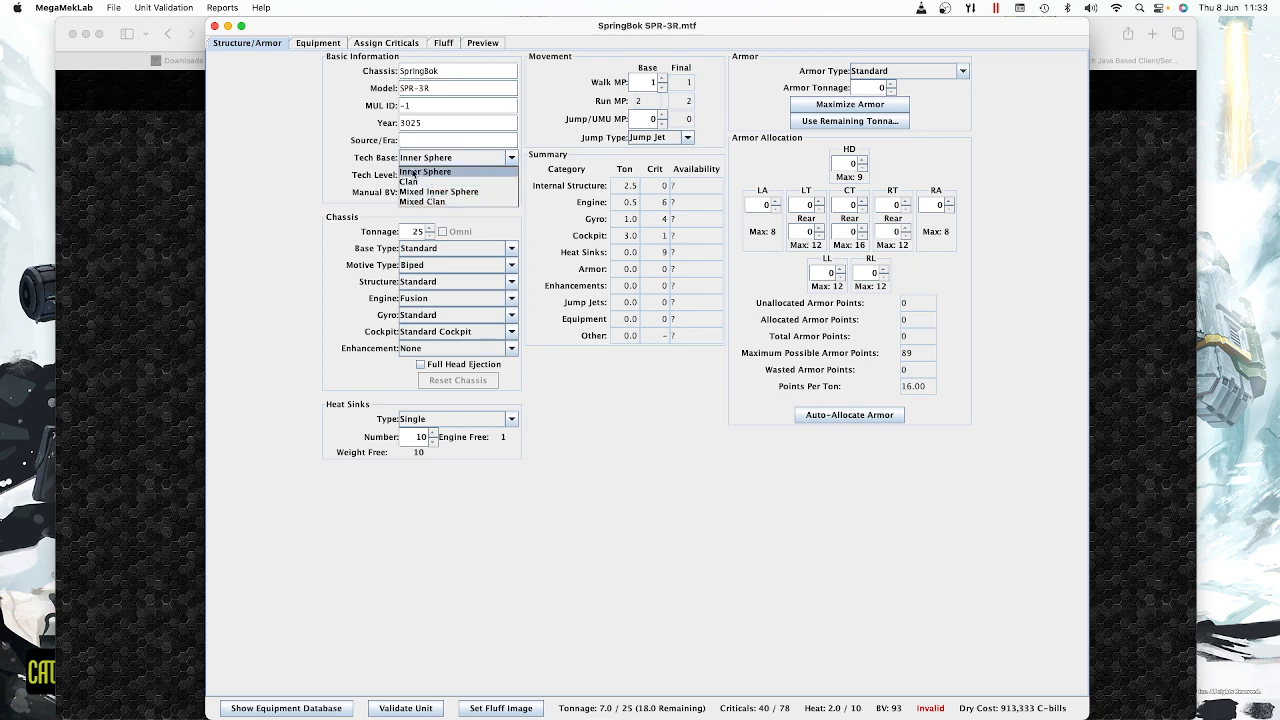
pyautogui.click(430, 174)
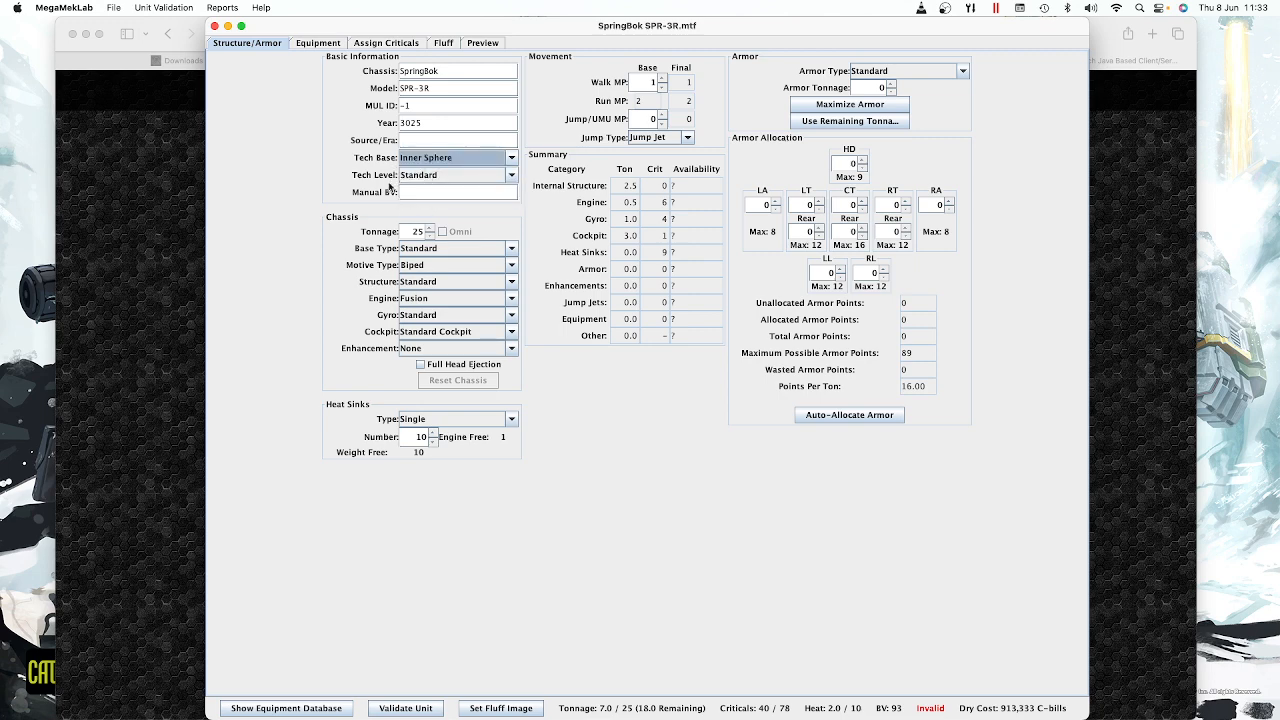
pyautogui.click(461, 175)
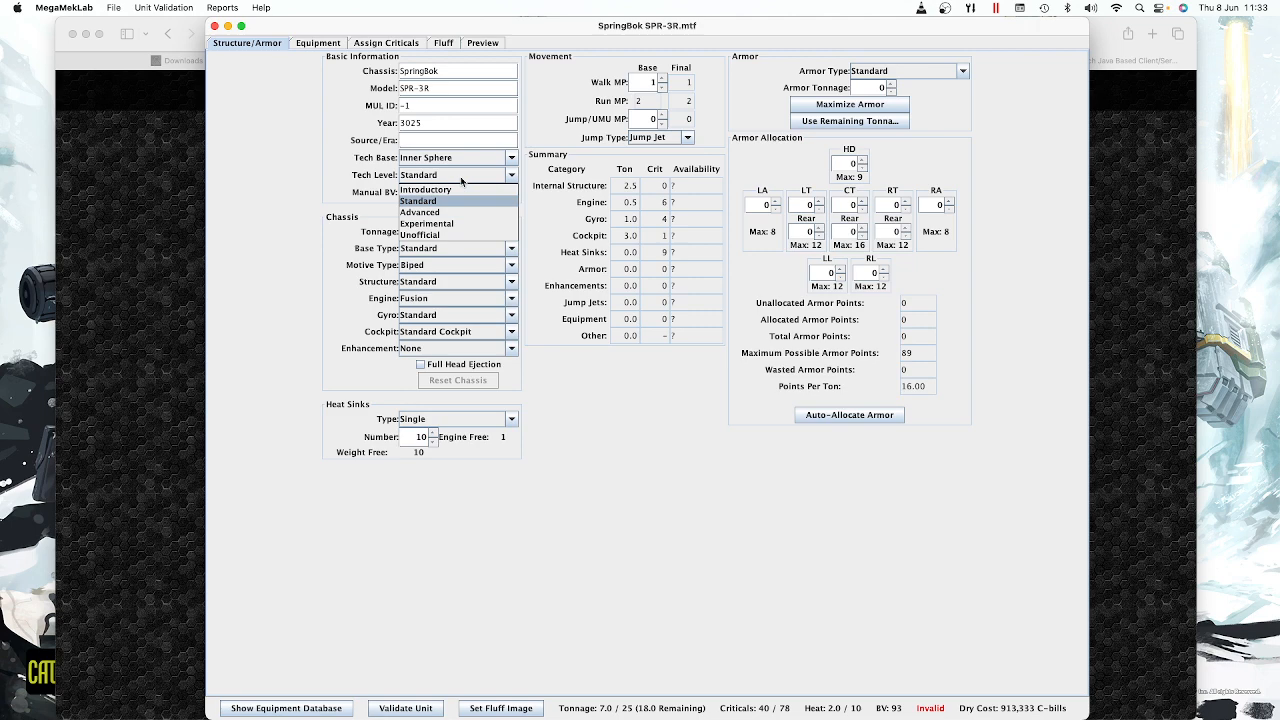
pyautogui.click(428, 189)
pyautogui.click(483, 177)
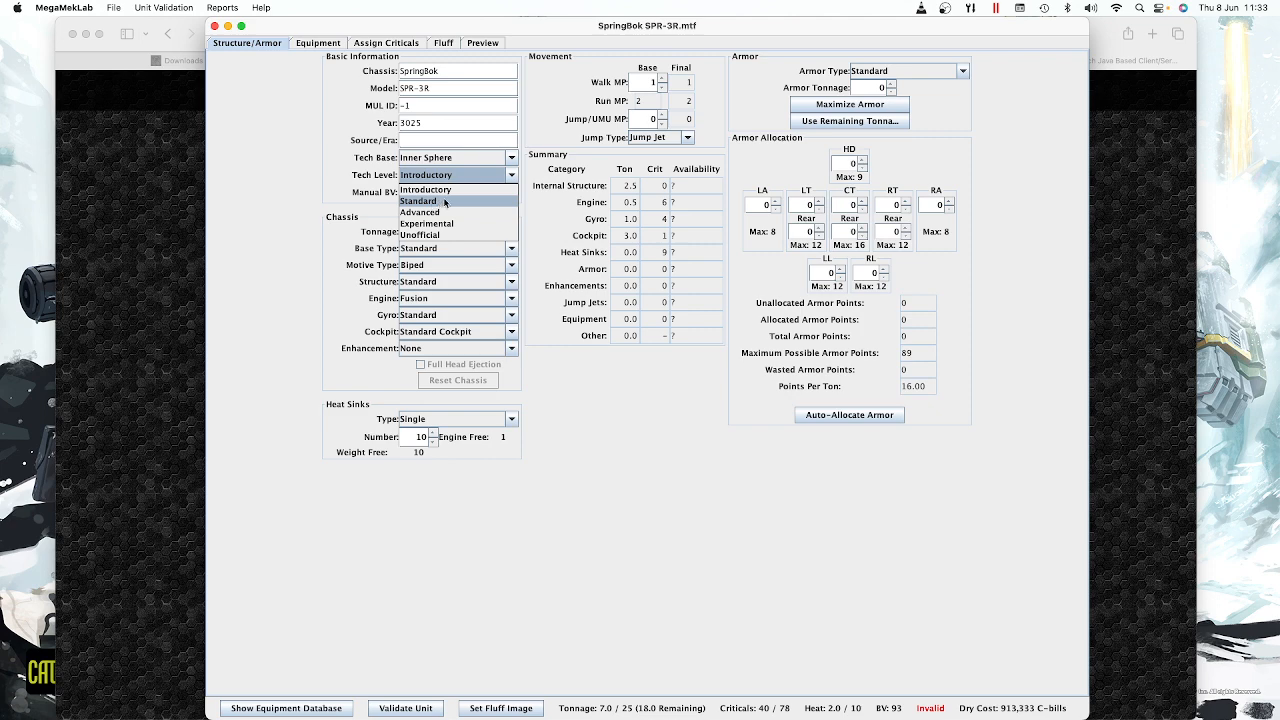
pyautogui.click(448, 189)
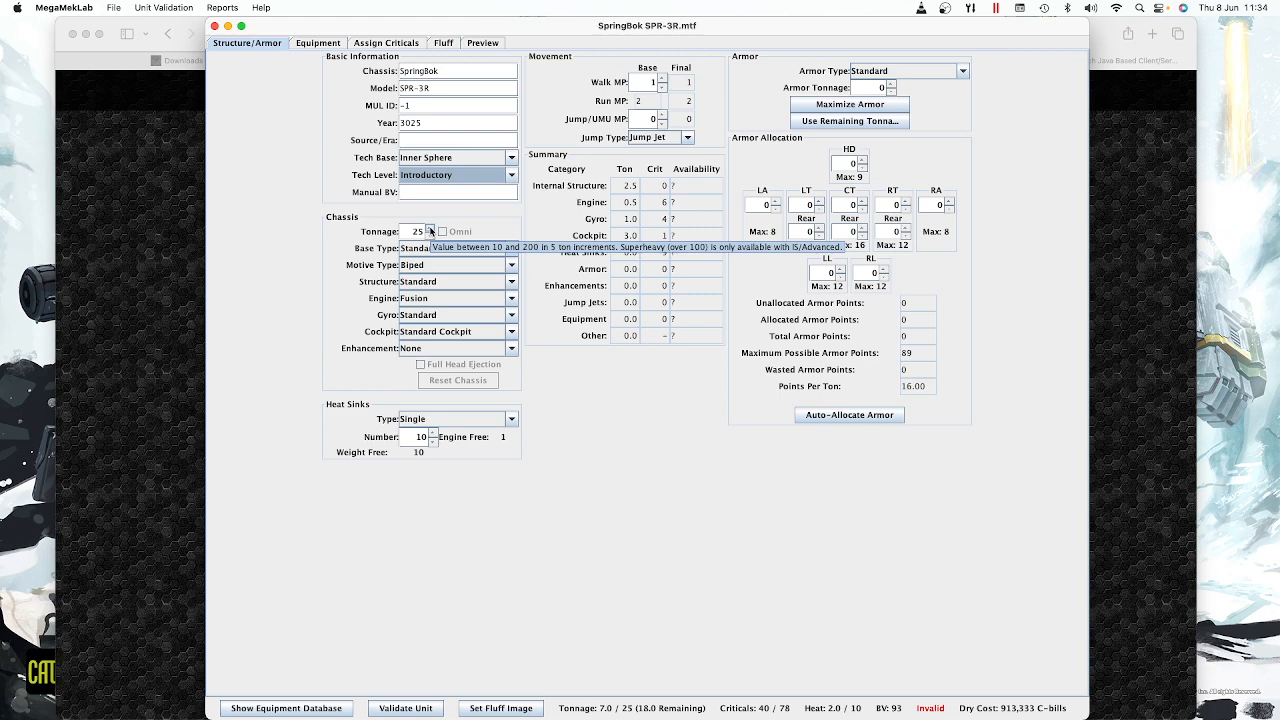
# Step: Set the chassis tonnage to 40, with Standard as base type and Biped as motive type
pyautogui.click(430, 228)
pyautogui.click(430, 228)
pyautogui.click(430, 228)
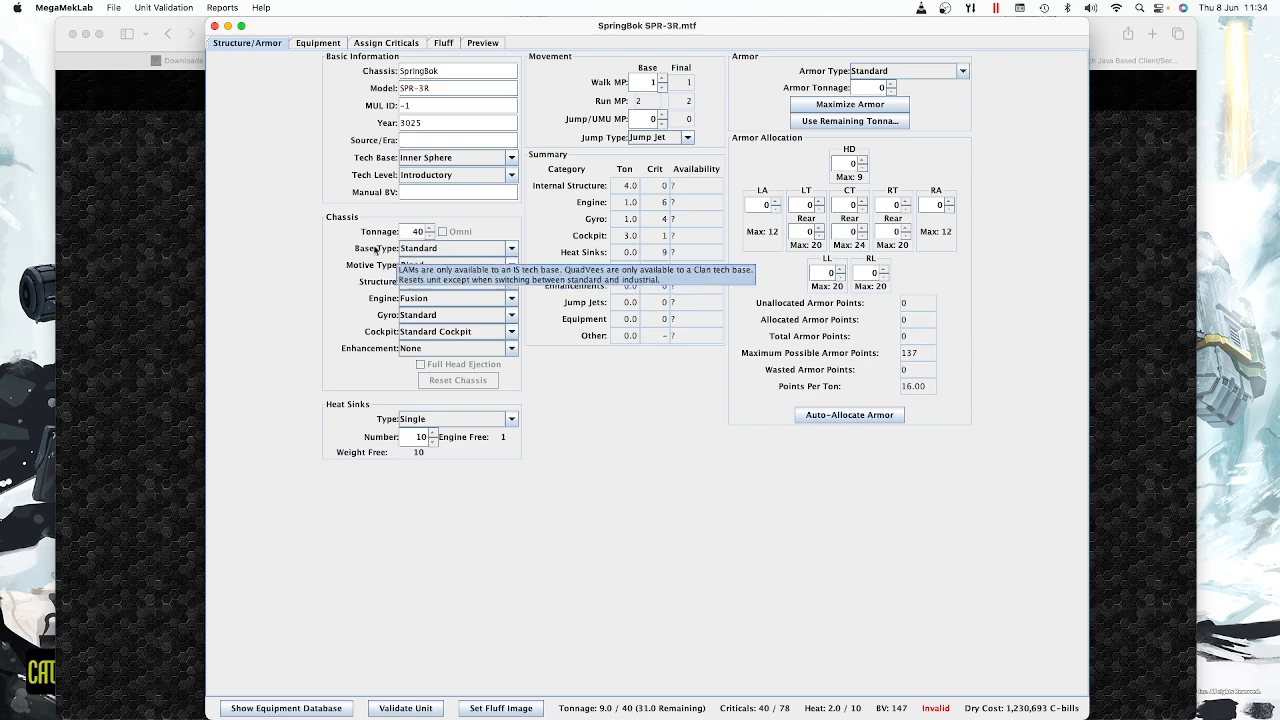
pyautogui.click(503, 252)
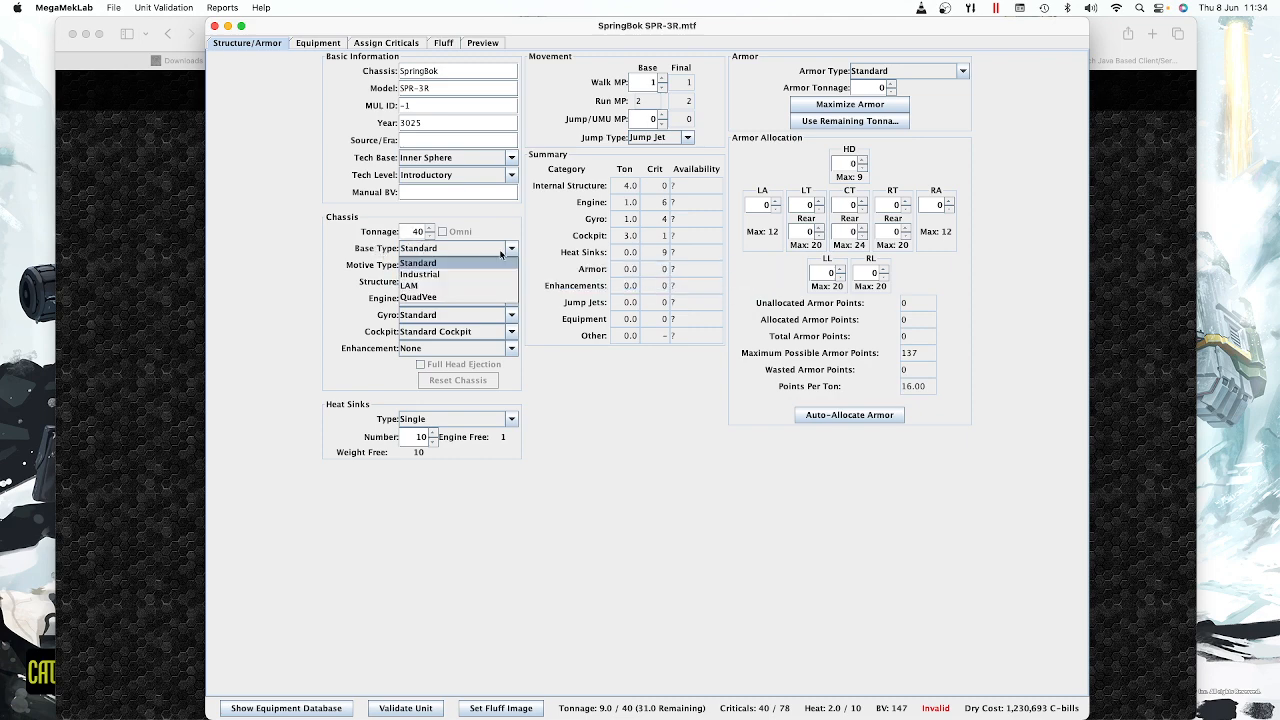
pyautogui.click(450, 262)
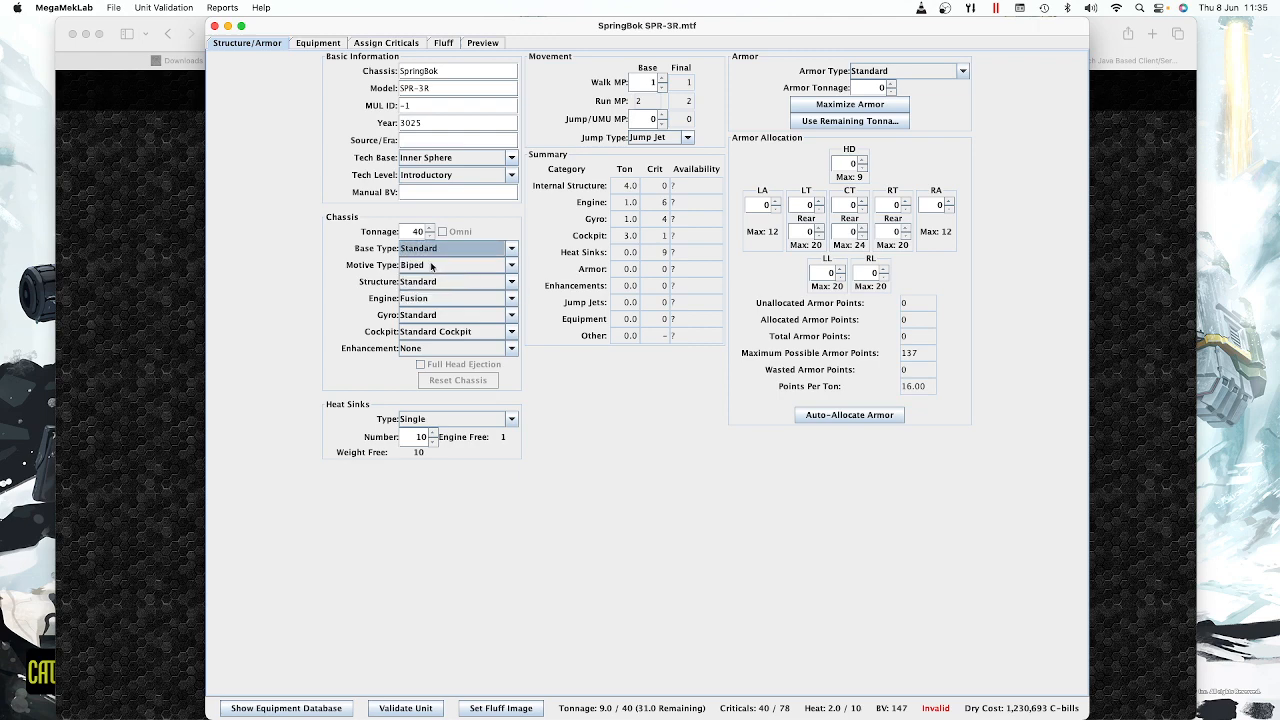
pyautogui.click(430, 266)
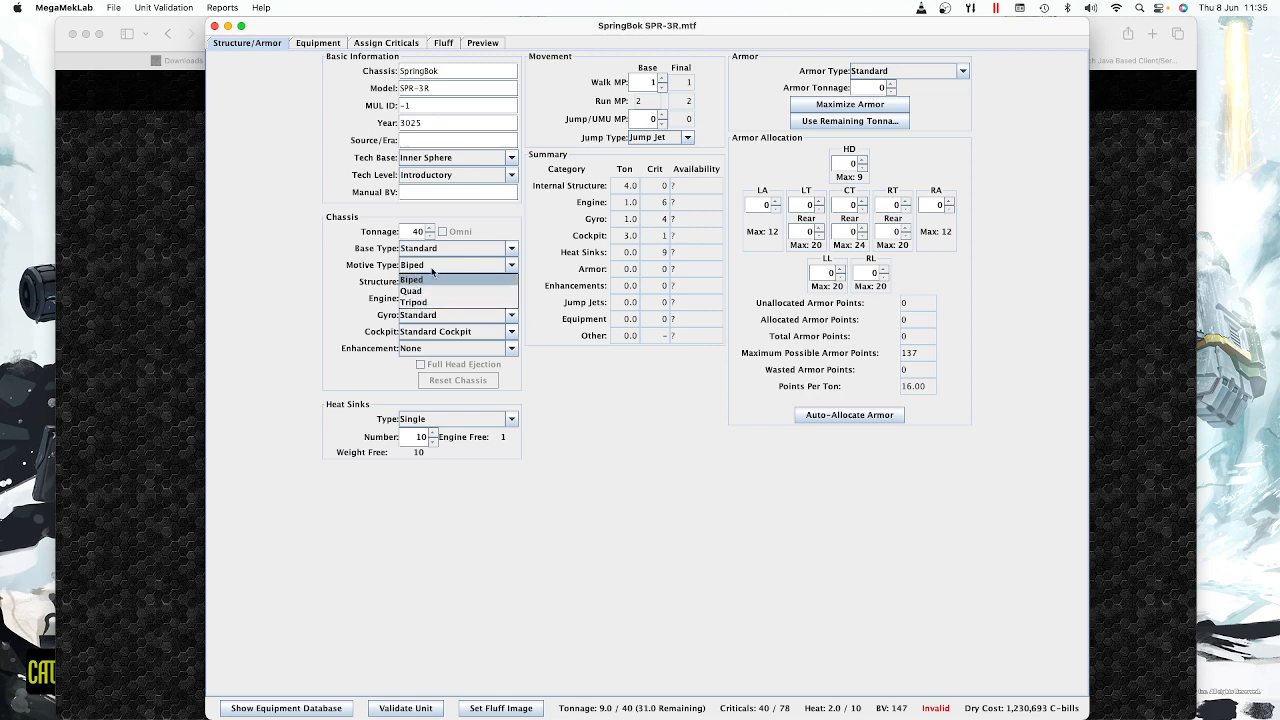
pyautogui.click(435, 276)
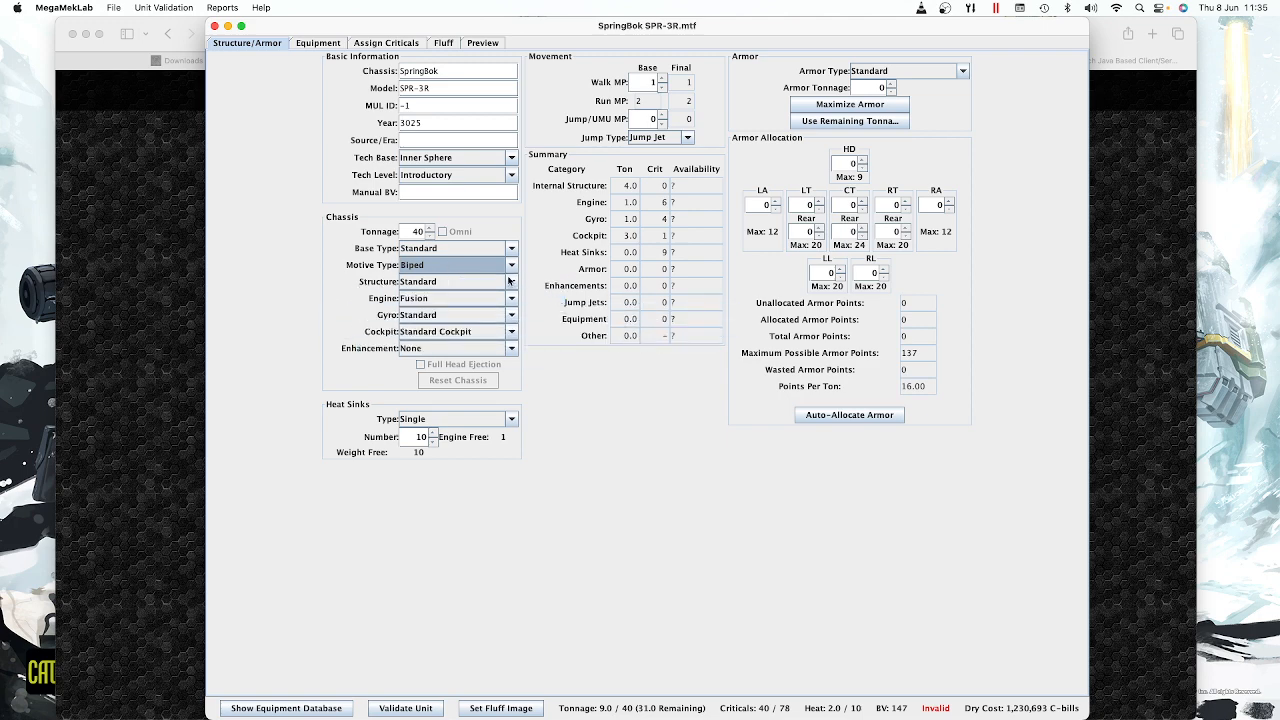
# Step: Choose Standard structure, a Fusion engine, a Standard gyro and the Standard Cockpit for the chassis
pyautogui.click(511, 282)
pyautogui.click(440, 297)
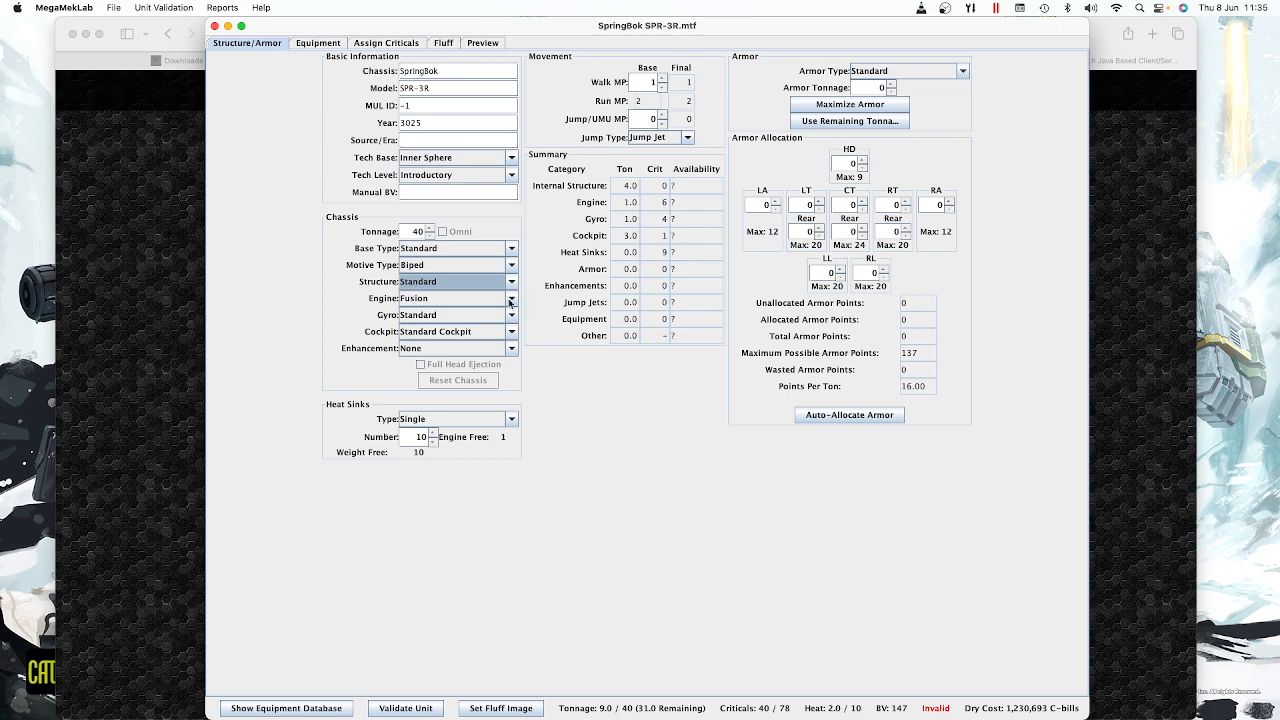
pyautogui.click(511, 300)
pyautogui.click(500, 312)
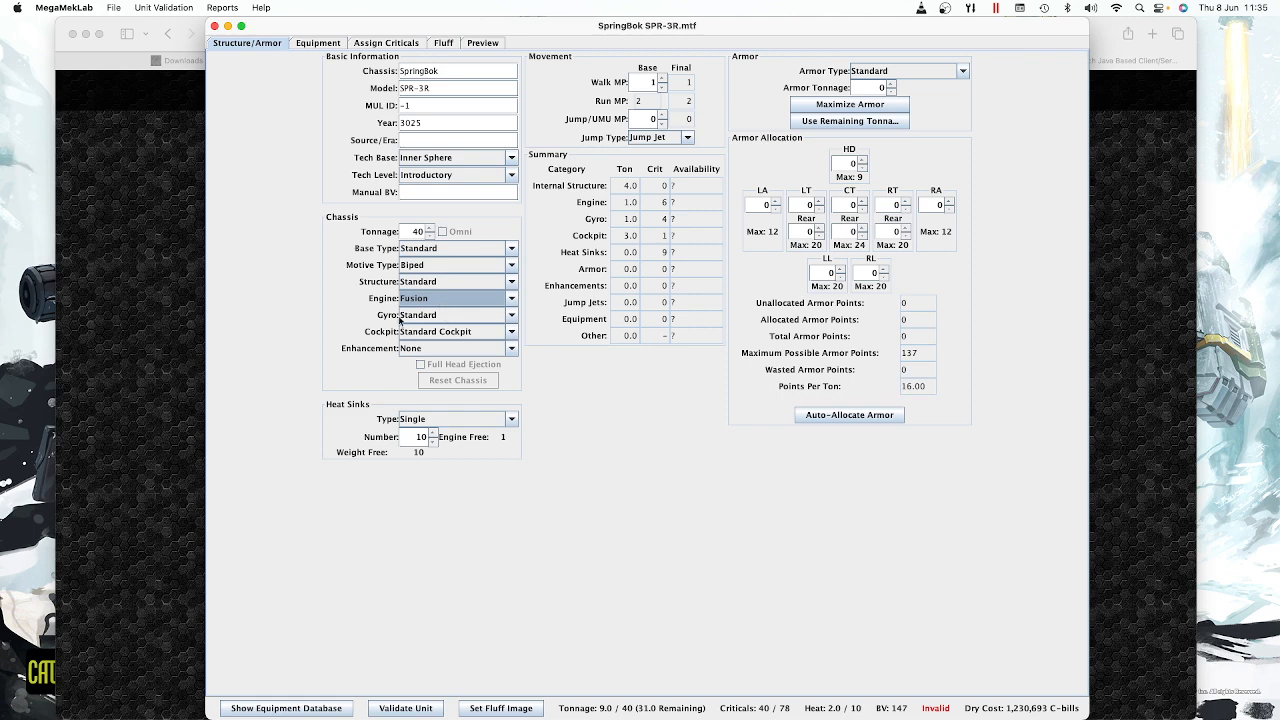
pyautogui.click(514, 318)
pyautogui.click(514, 318)
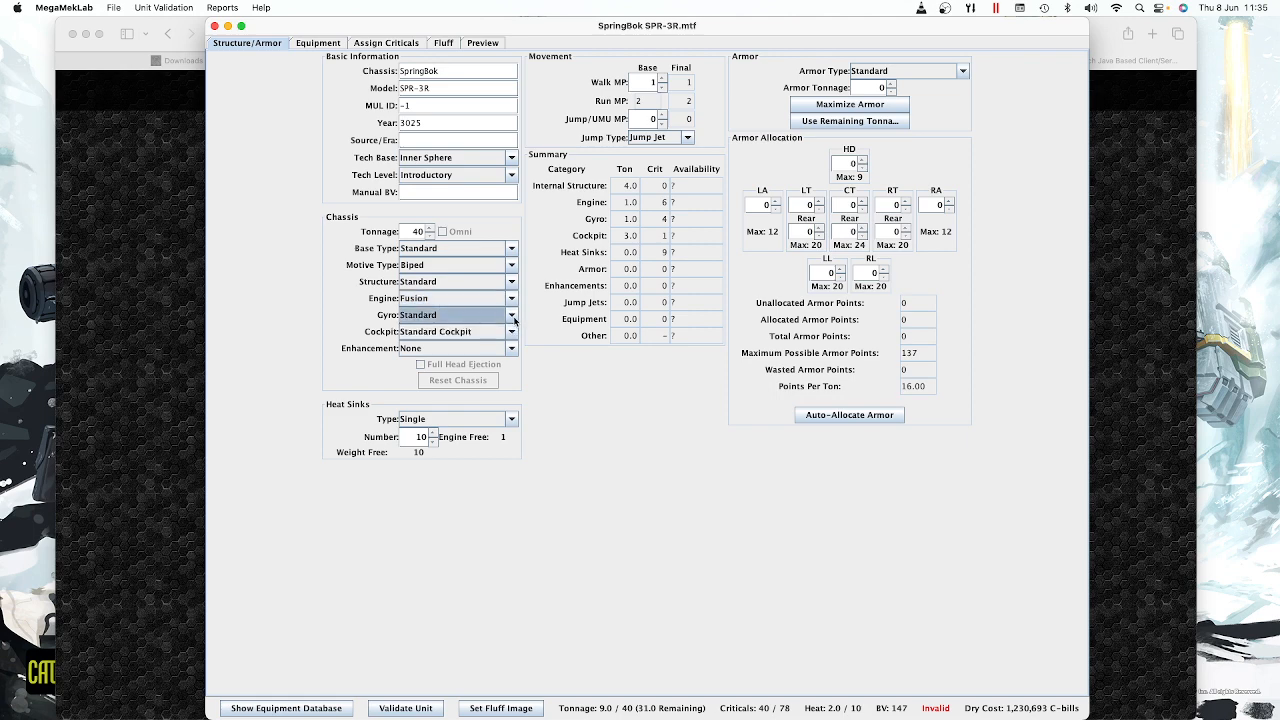
pyautogui.click(511, 334)
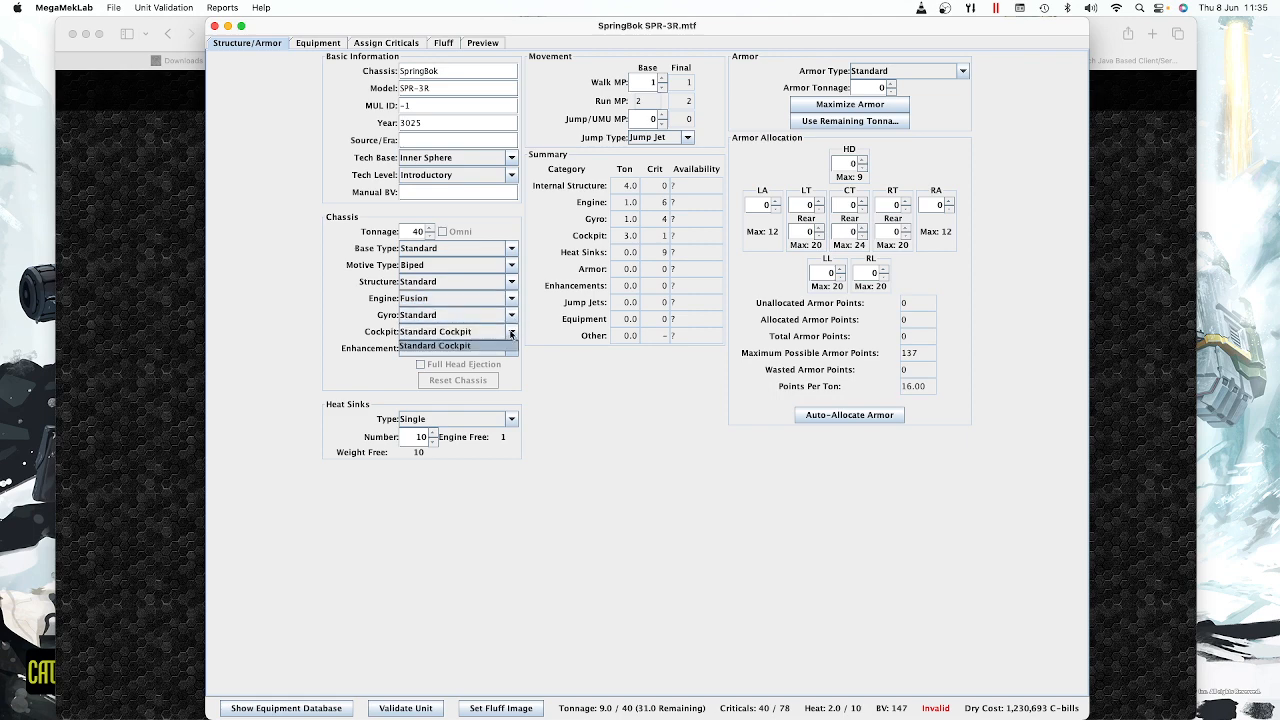
pyautogui.click(511, 334)
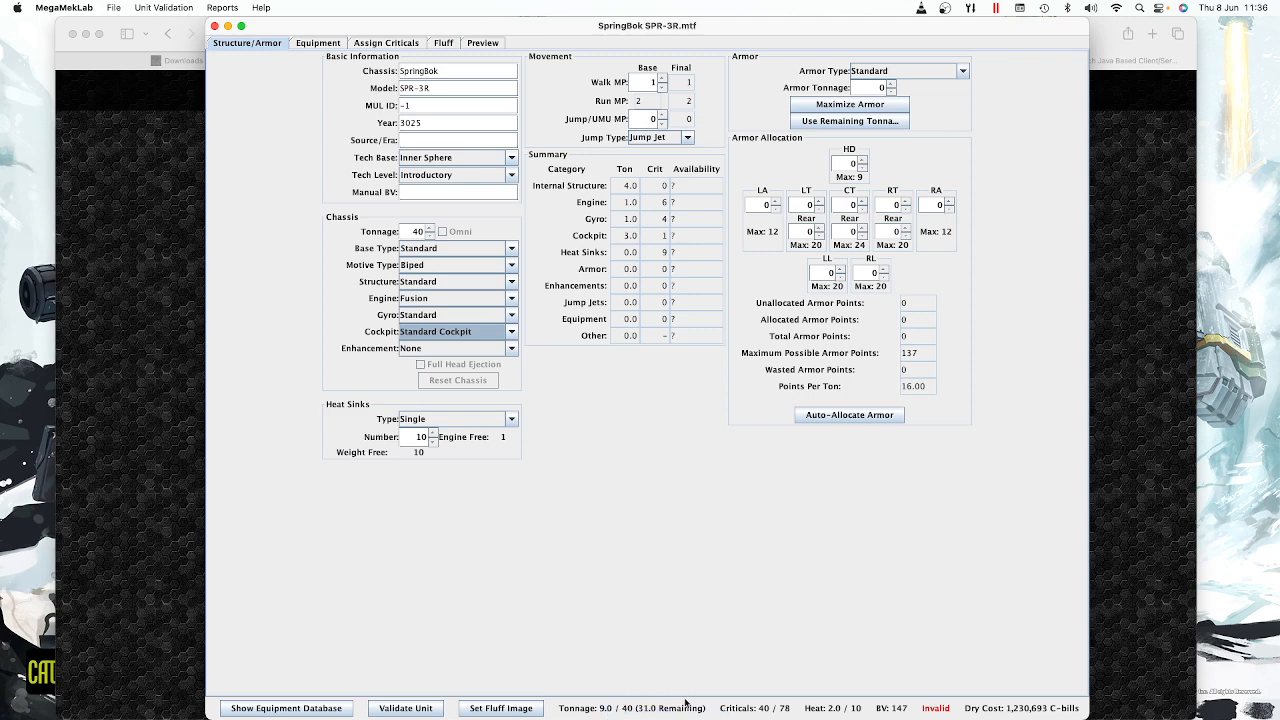
# Step: Set the Mek's base Walk MP to 6
pyautogui.click(661, 78)
pyautogui.click(661, 78)
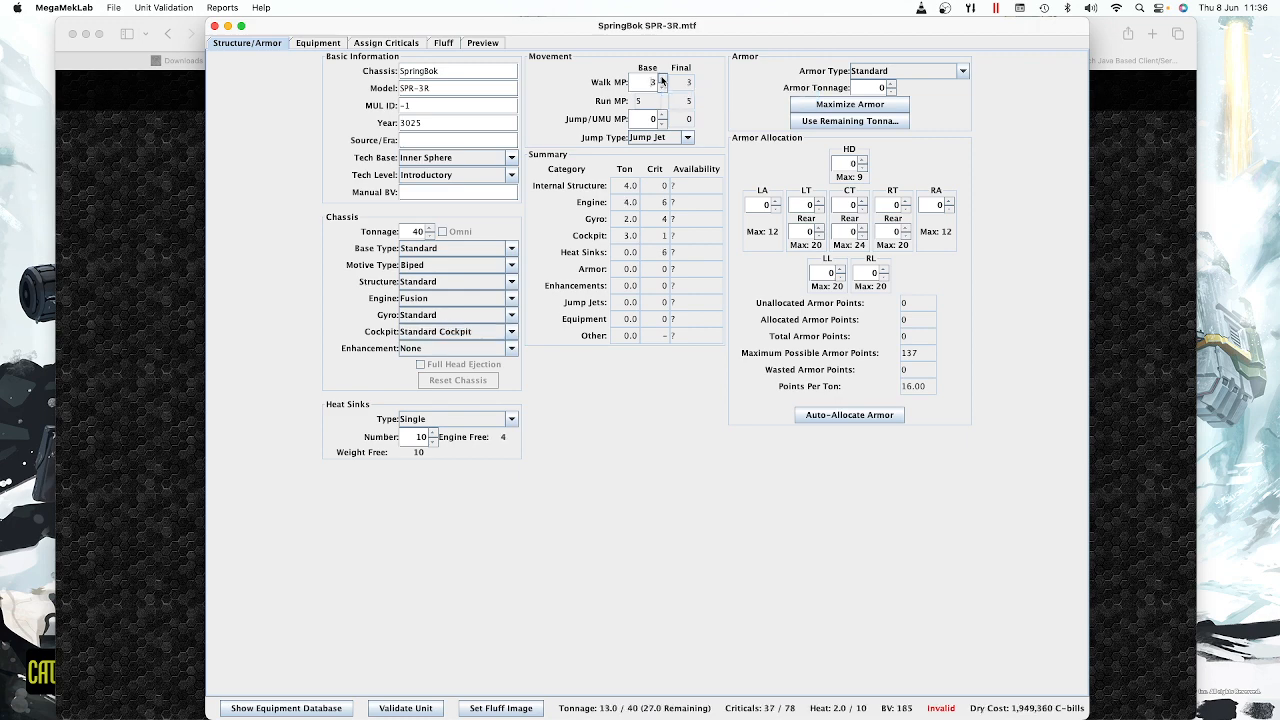
pyautogui.click(661, 78)
pyautogui.click(661, 78)
pyautogui.click(661, 78)
pyautogui.click(332, 44)
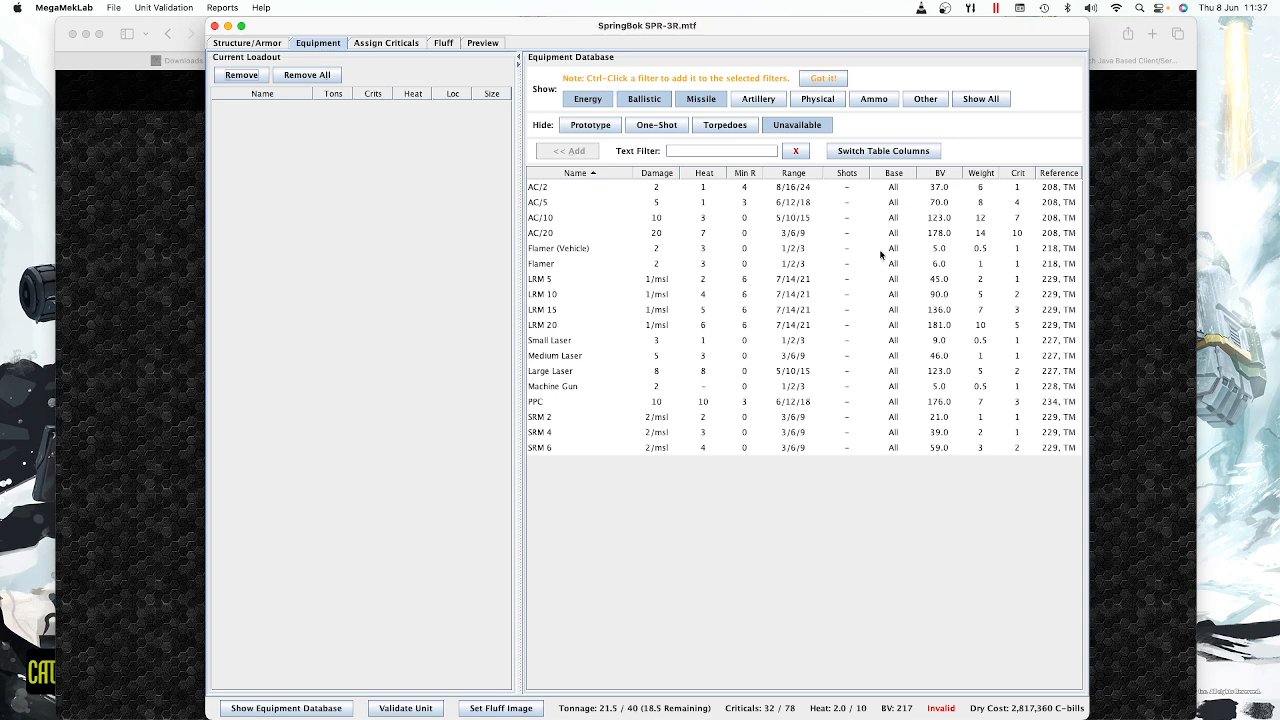
pyautogui.click(248, 43)
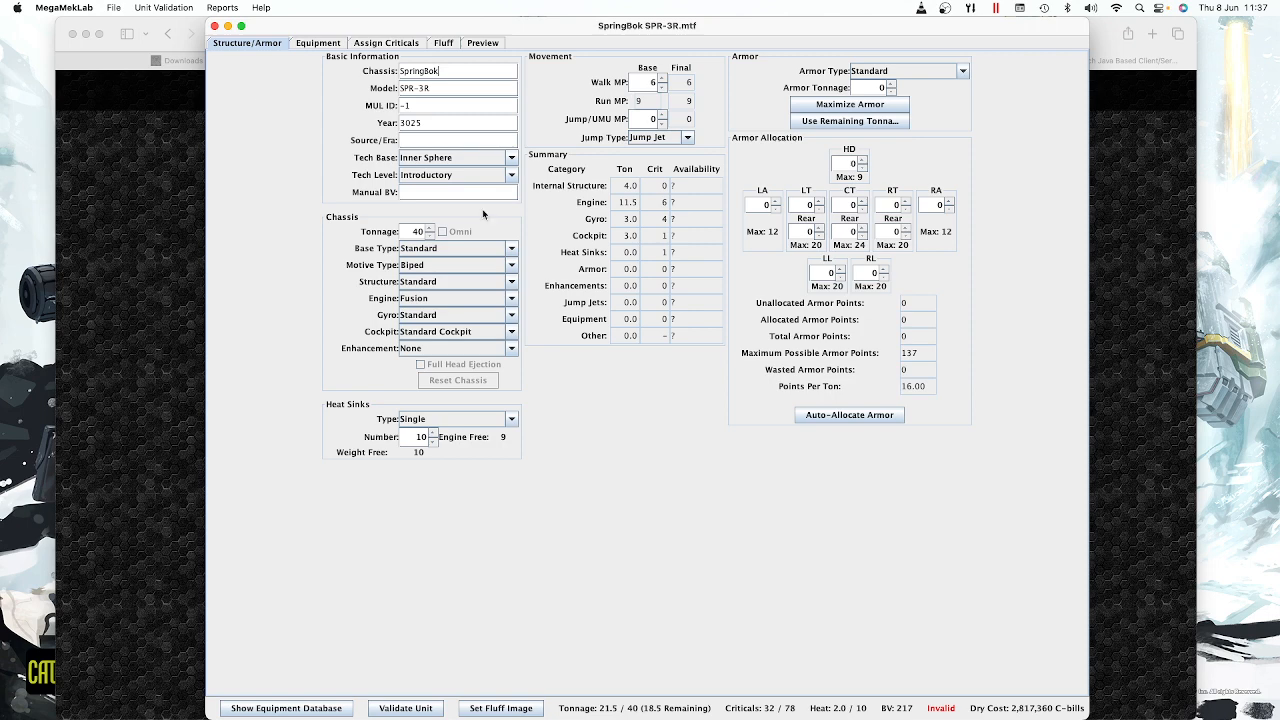
# Step: Set the base Jump/UMU MP to 6 with Jump Jet as the jump type
pyautogui.click(660, 115)
pyautogui.click(660, 115)
pyautogui.click(660, 115)
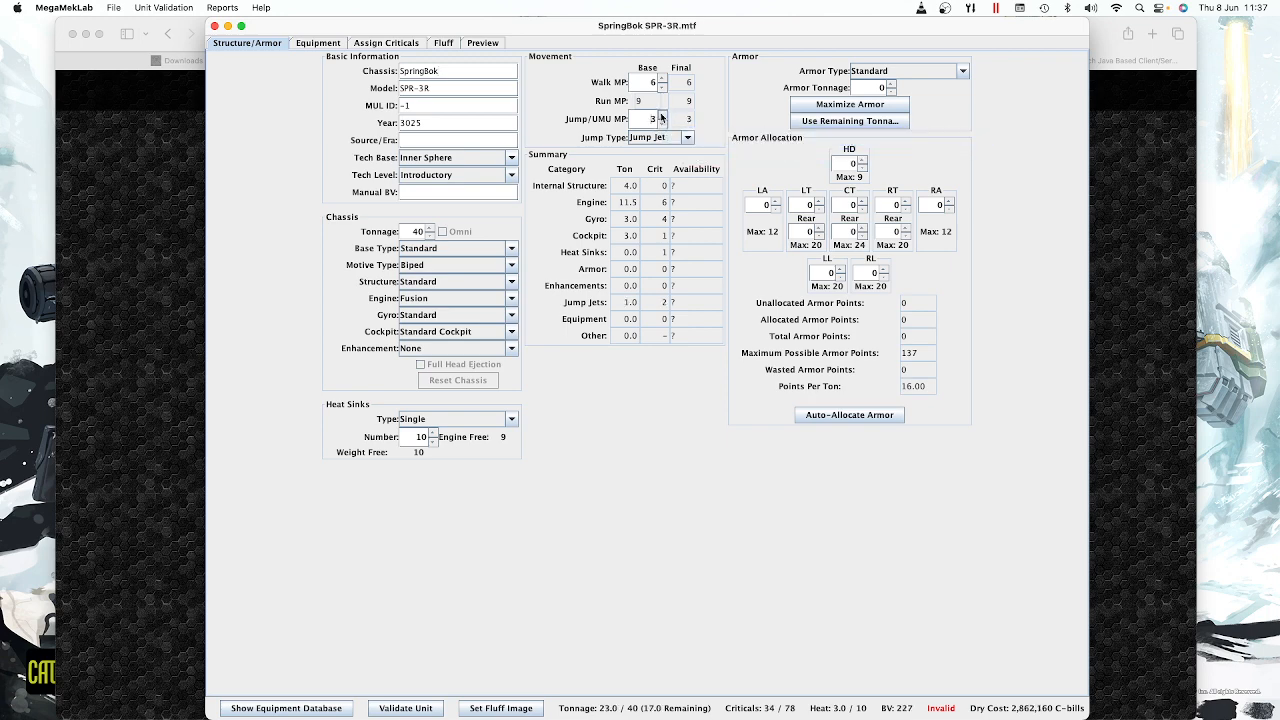
pyautogui.click(660, 115)
pyautogui.click(660, 115)
pyautogui.click(660, 115)
pyautogui.click(687, 138)
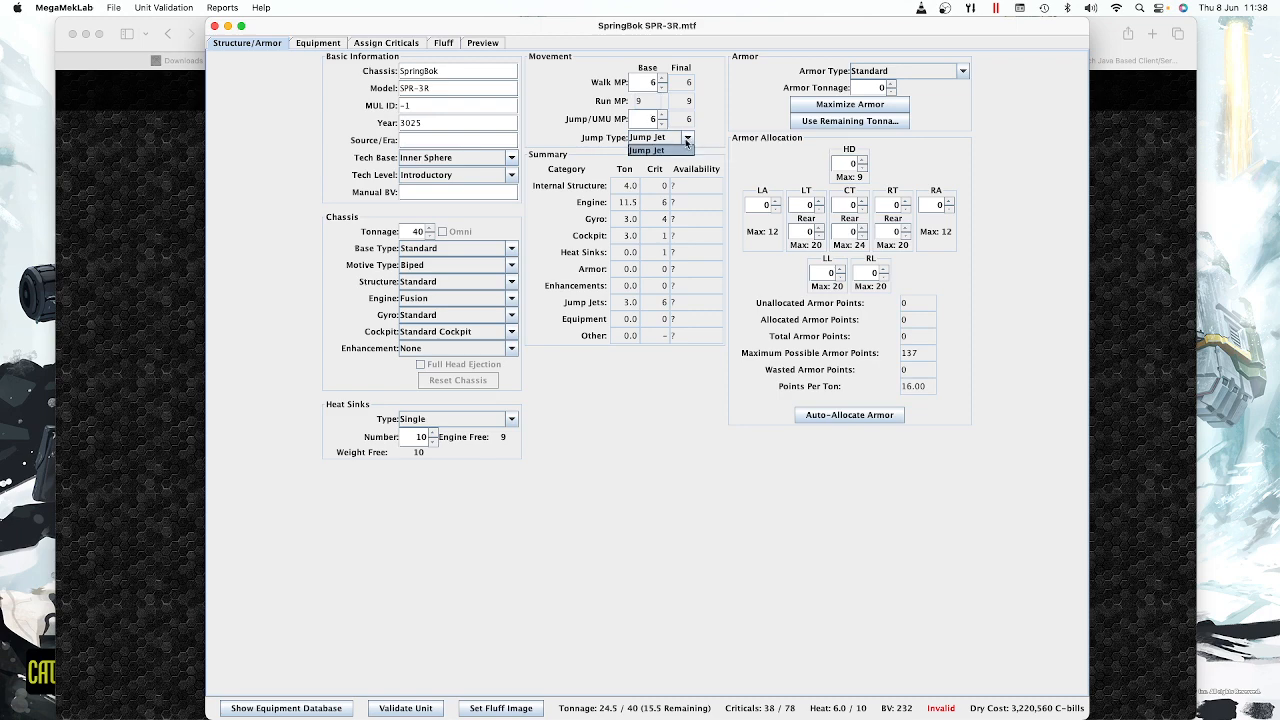
pyautogui.click(687, 143)
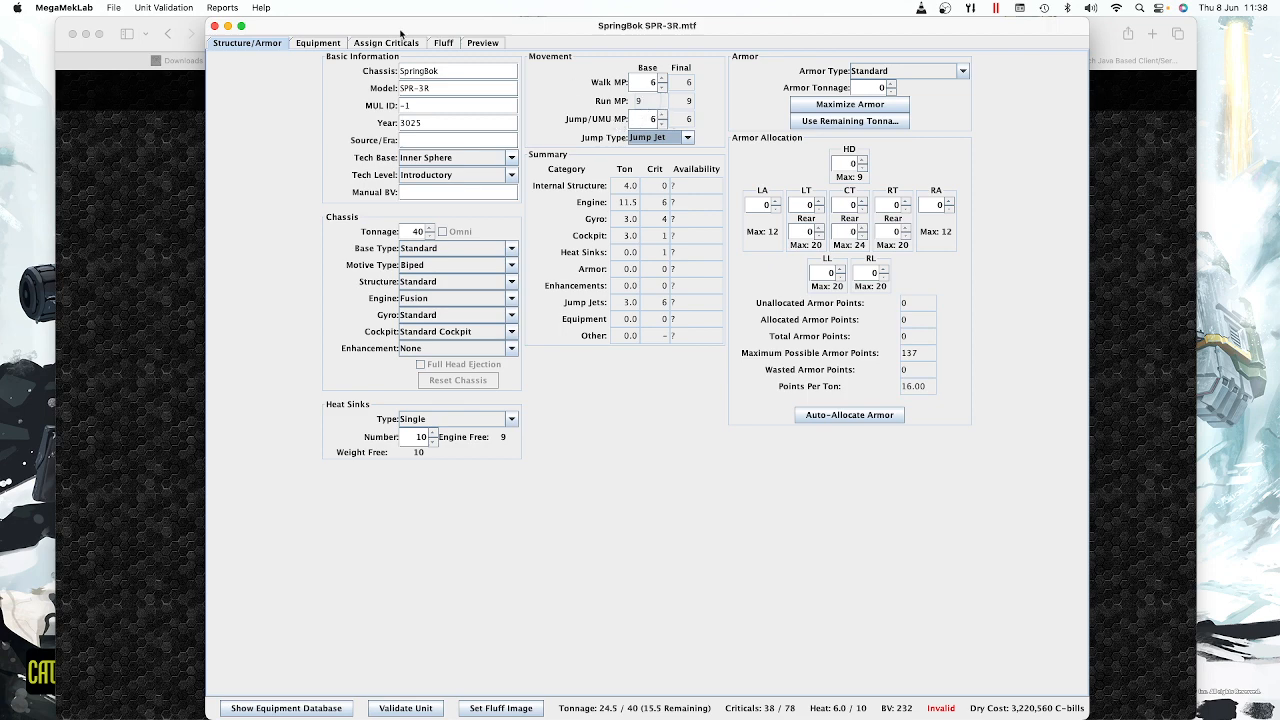
# Step: View the Ballistic, Missile and Energy weapons in the equipment database, one category at a time
pyautogui.click(318, 43)
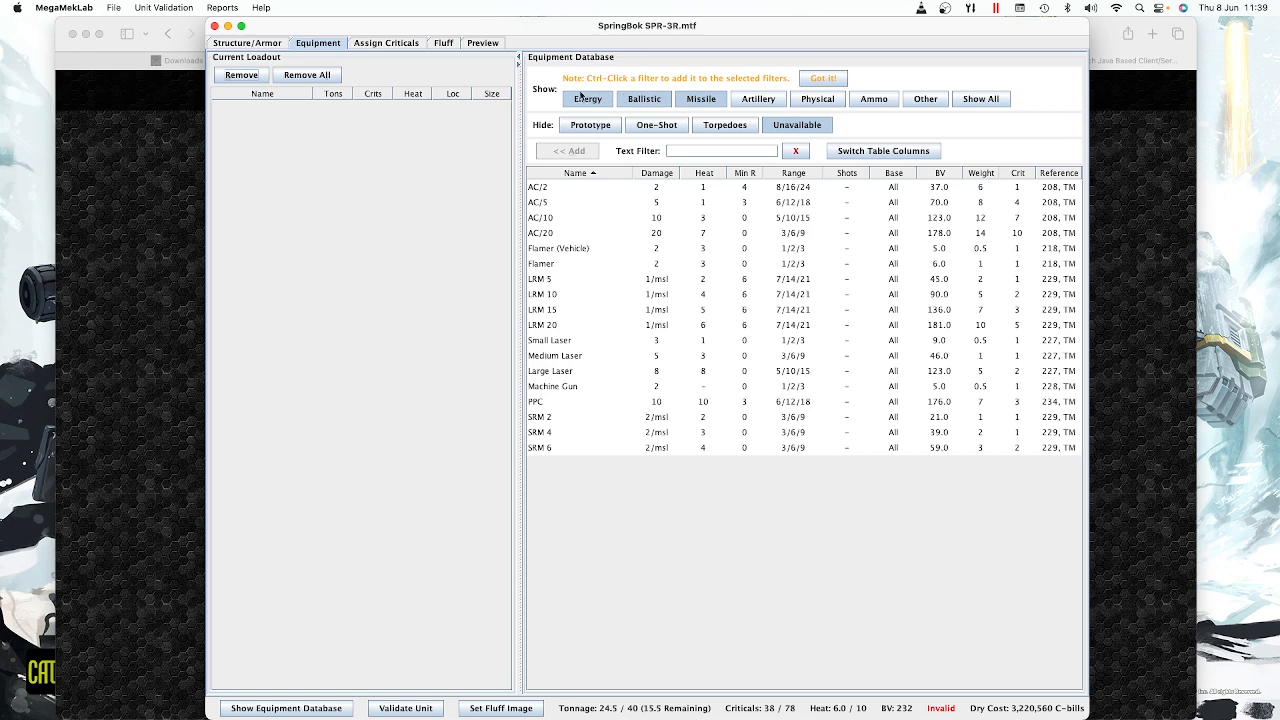
pyautogui.click(648, 99)
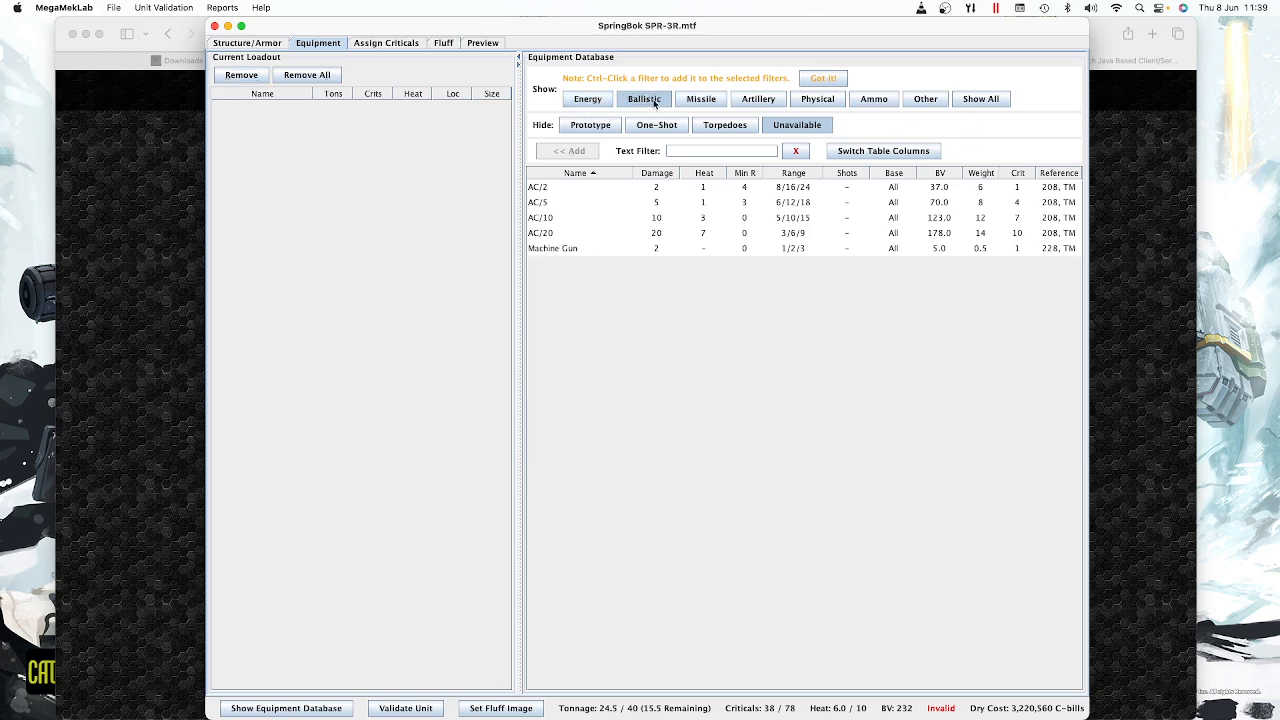
pyautogui.click(703, 100)
pyautogui.click(594, 100)
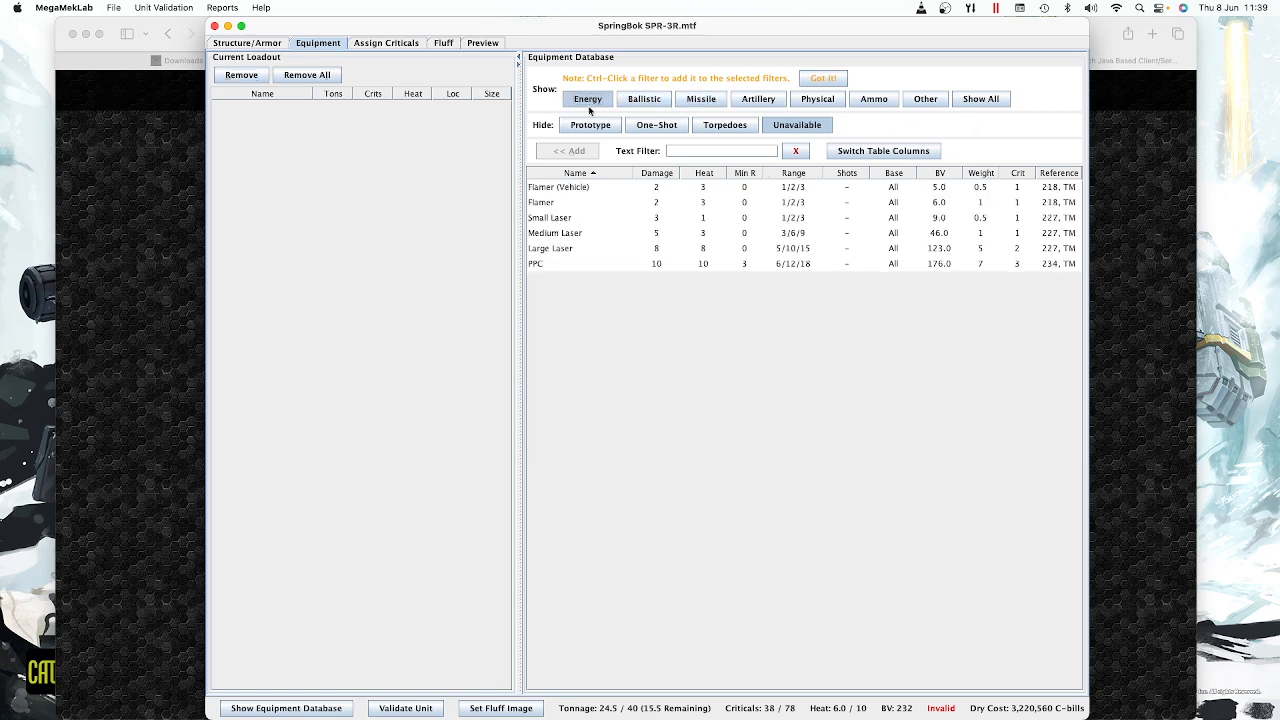
# Step: Filter the equipment database to show Ballistic, Missile, Energy and Artillery equipment together
pyautogui.click(658, 102)
pyautogui.keyDown('ctrl'); pyautogui.click(694, 104); pyautogui.keyUp('ctrl')
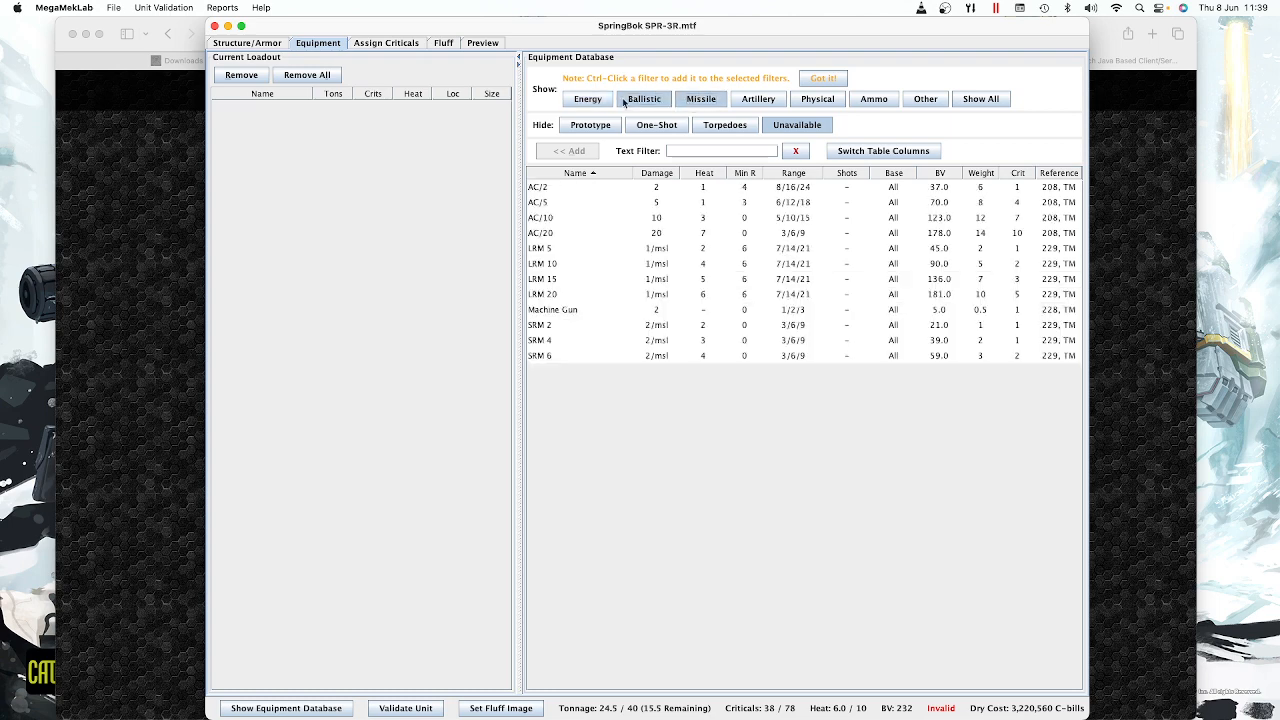
pyautogui.keyDown('ctrl'); pyautogui.click(600, 104); pyautogui.keyUp('ctrl')
pyautogui.keyDown('ctrl'); pyautogui.click(750, 106); pyautogui.keyUp('ctrl')
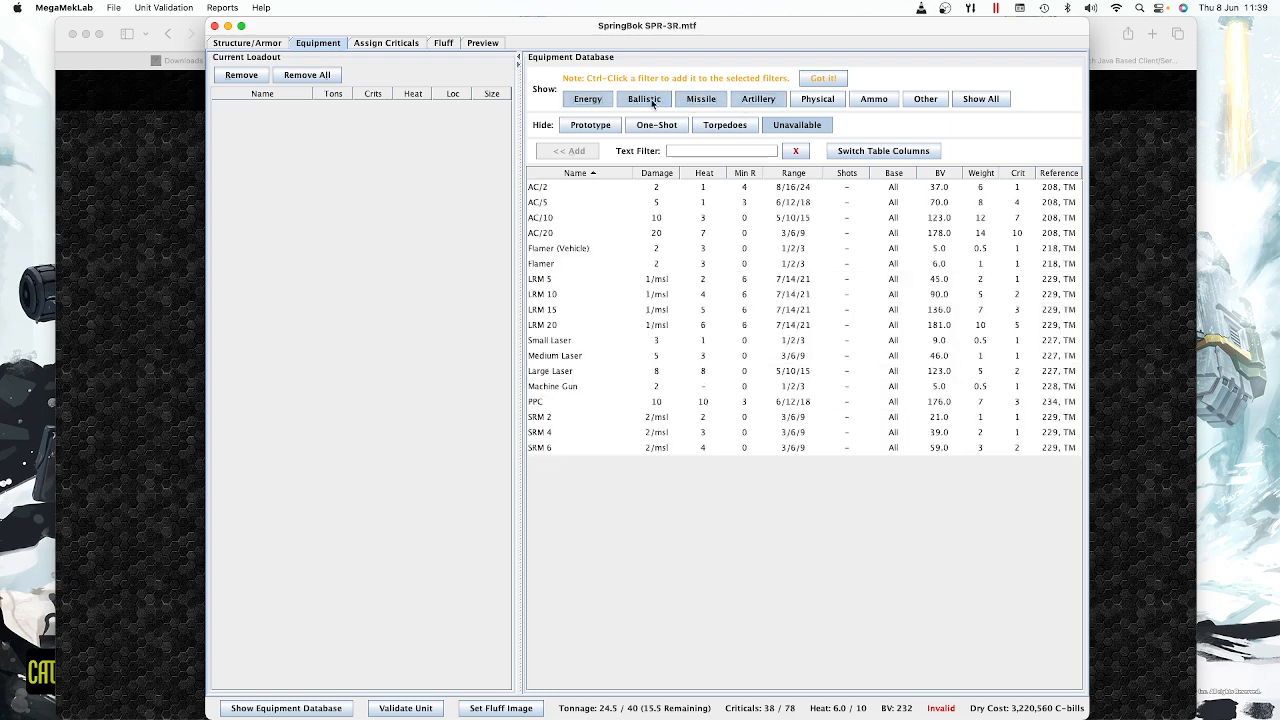
# Step: Narrow the equipment database to Energy weapons only and add two Medium Lasers to the loadout
pyautogui.keyDown('ctrl'); pyautogui.click(760, 104); pyautogui.keyUp('ctrl')
pyautogui.keyDown('ctrl'); pyautogui.click(712, 104); pyautogui.keyUp('ctrl')
pyautogui.keyDown('ctrl'); pyautogui.click(650, 103); pyautogui.keyUp('ctrl')
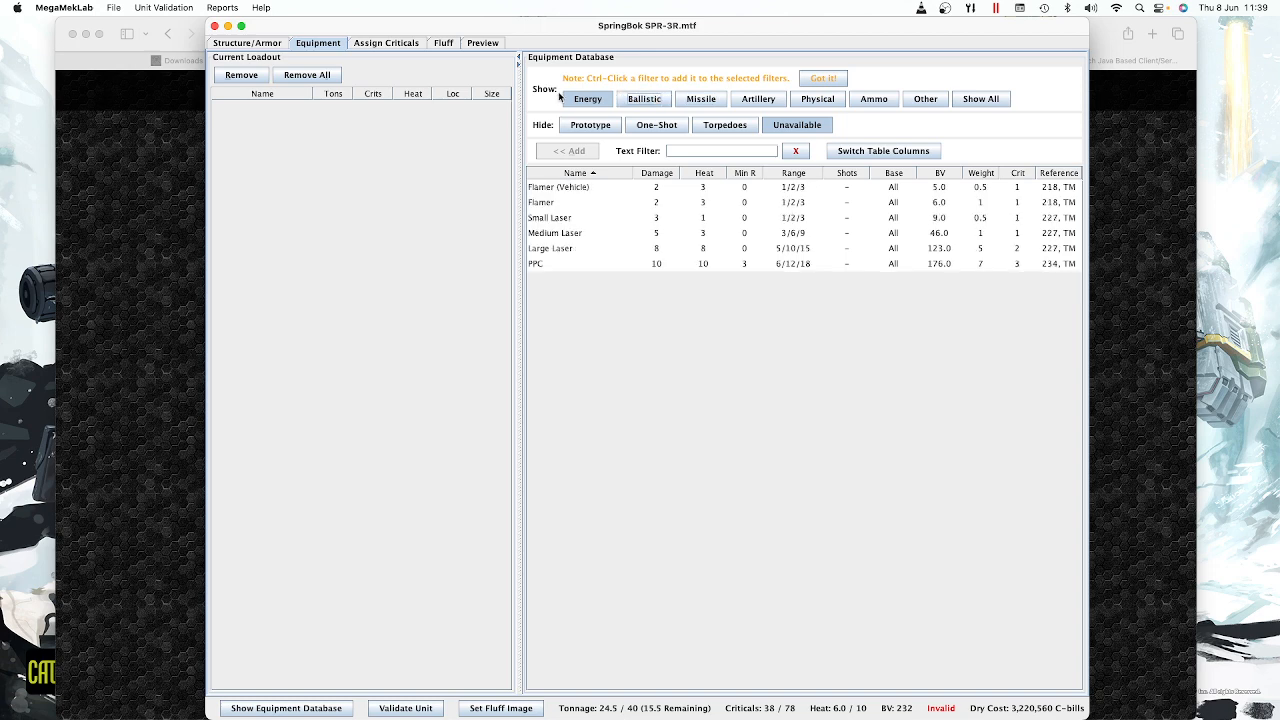
pyautogui.keyDown('ctrl'); pyautogui.click(580, 101); pyautogui.keyUp('ctrl')
pyautogui.keyDown('ctrl'); pyautogui.click(598, 104); pyautogui.keyUp('ctrl')
pyautogui.click(569, 234)
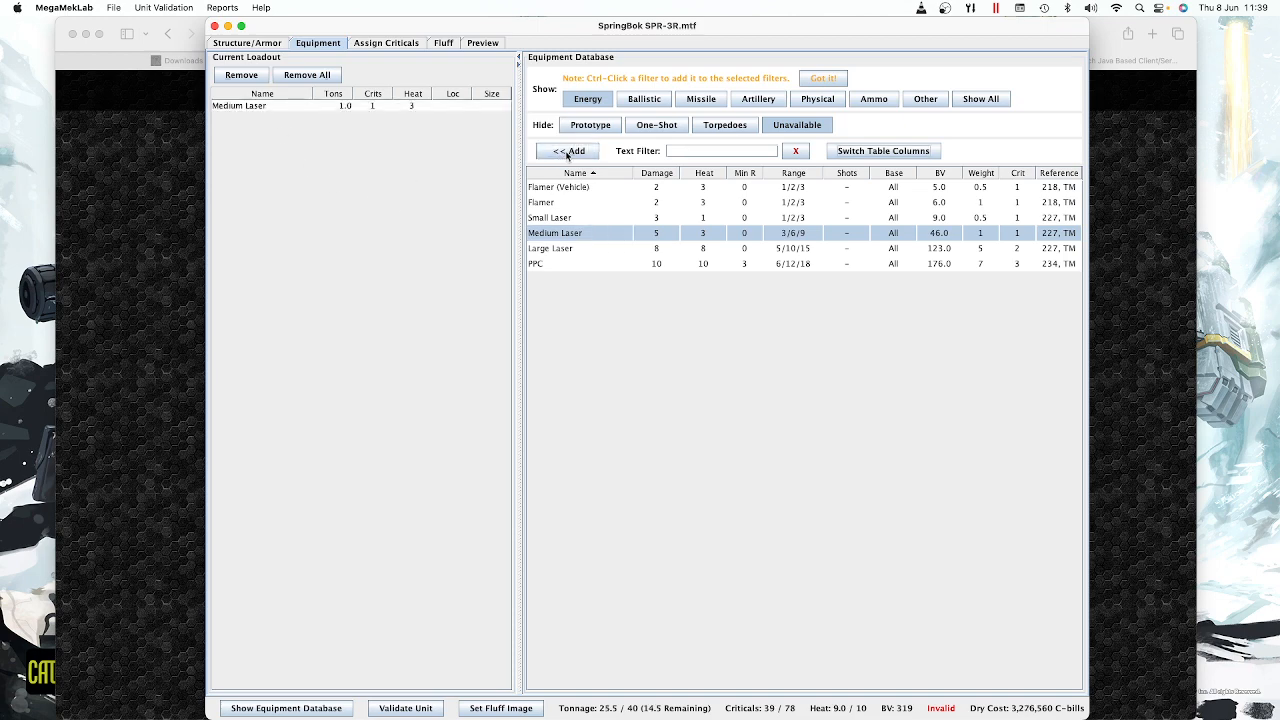
pyautogui.click(567, 153)
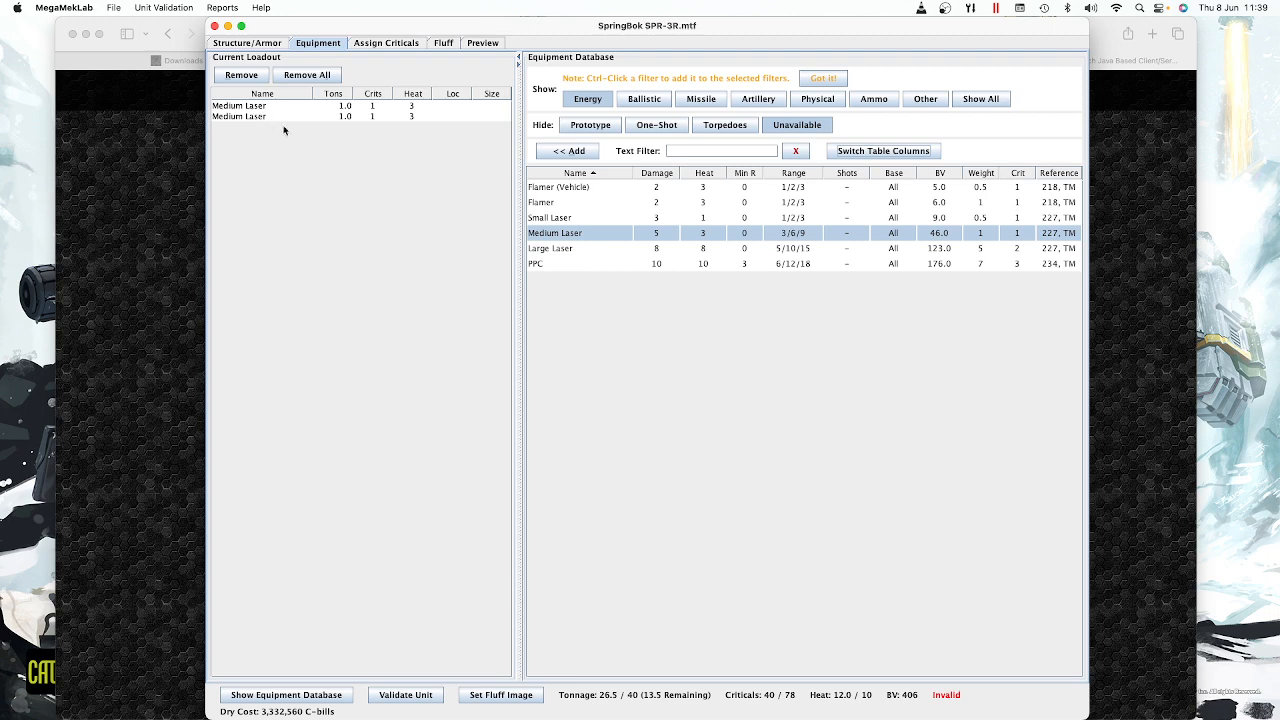
# Step: Look through the Ballistic weapons and add an SRM 6 from the Missile weapons to the loadout
pyautogui.click(643, 100)
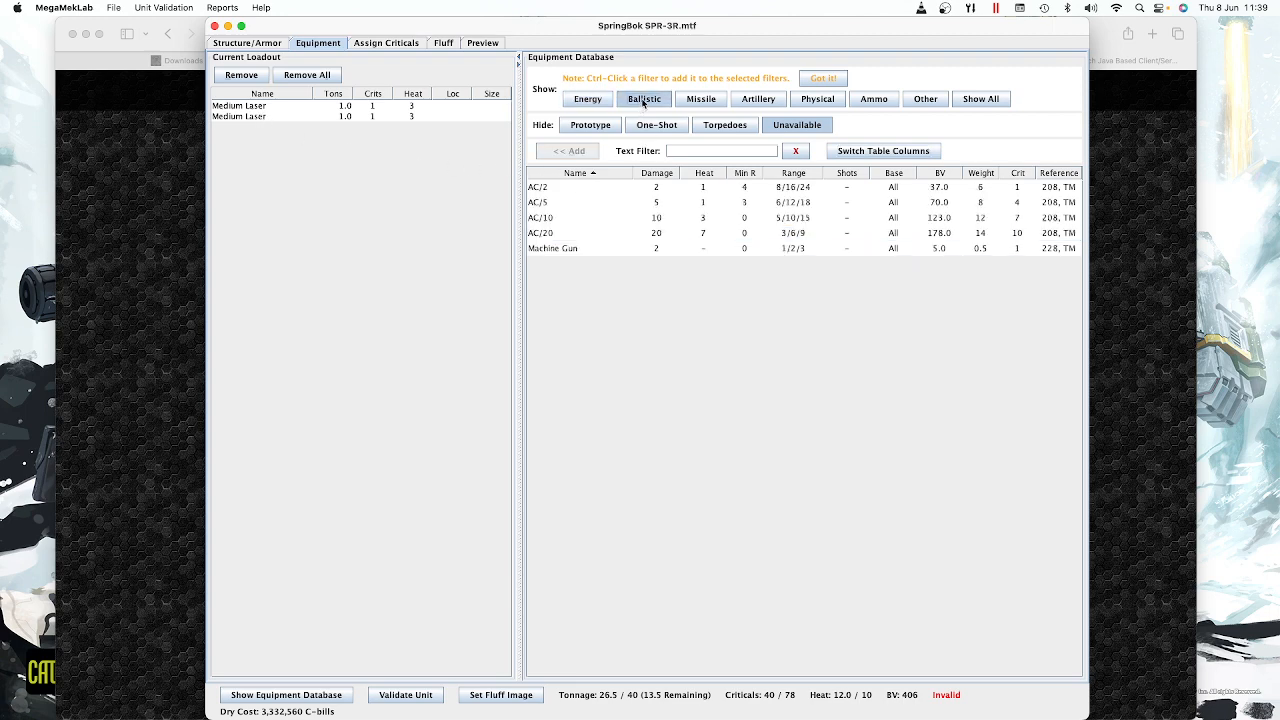
pyautogui.click(700, 104)
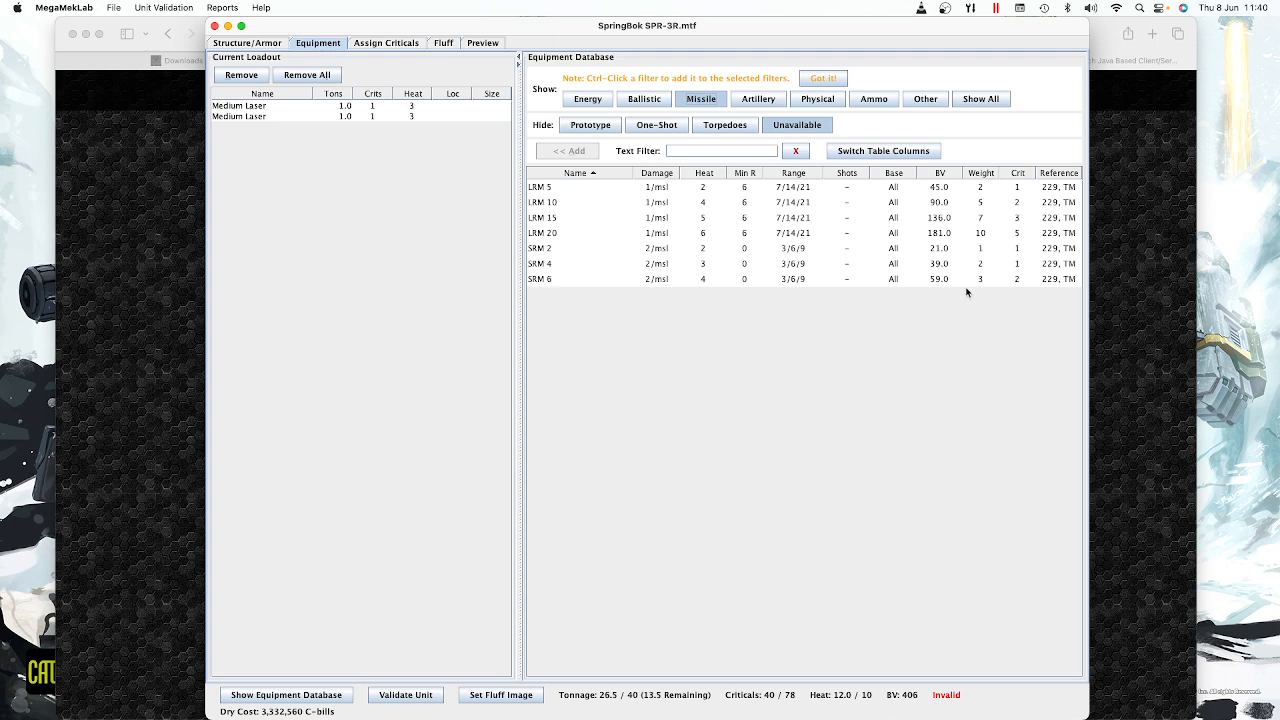
pyautogui.click(548, 280)
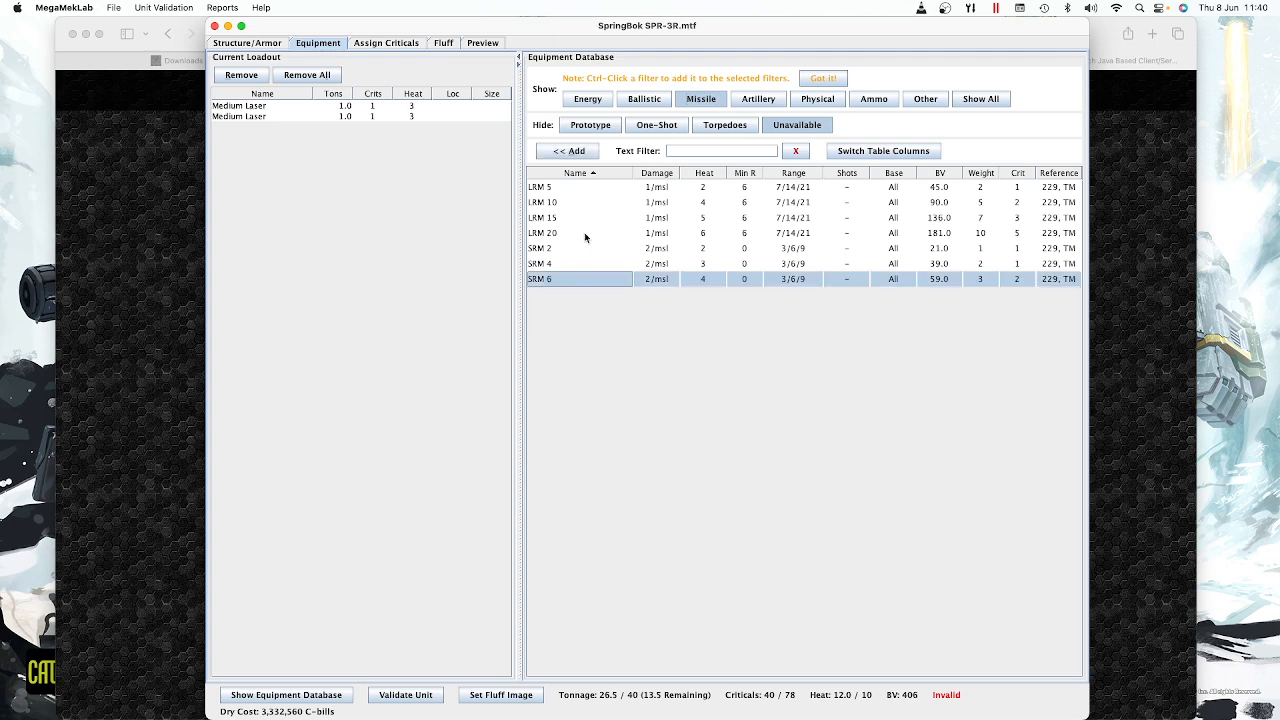
pyautogui.click(572, 151)
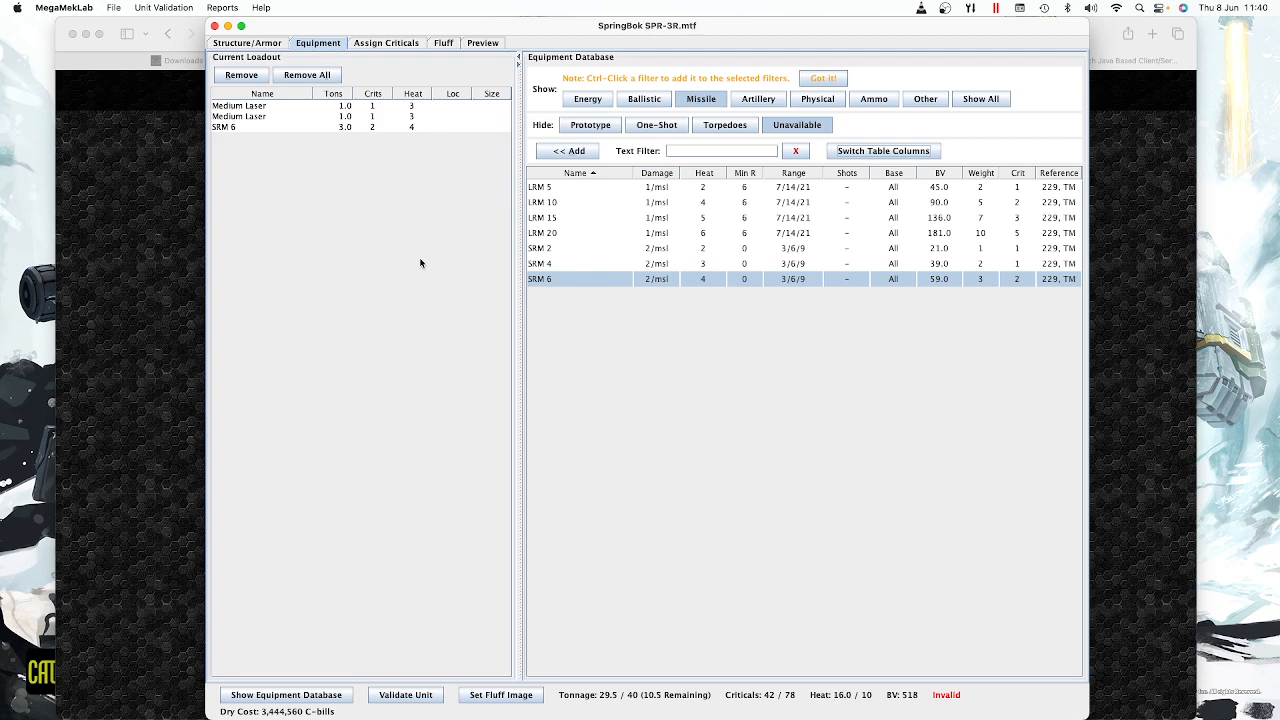
# Step: Add one ton of SRM 6 Ammo to the loadout
pyautogui.click(245, 128)
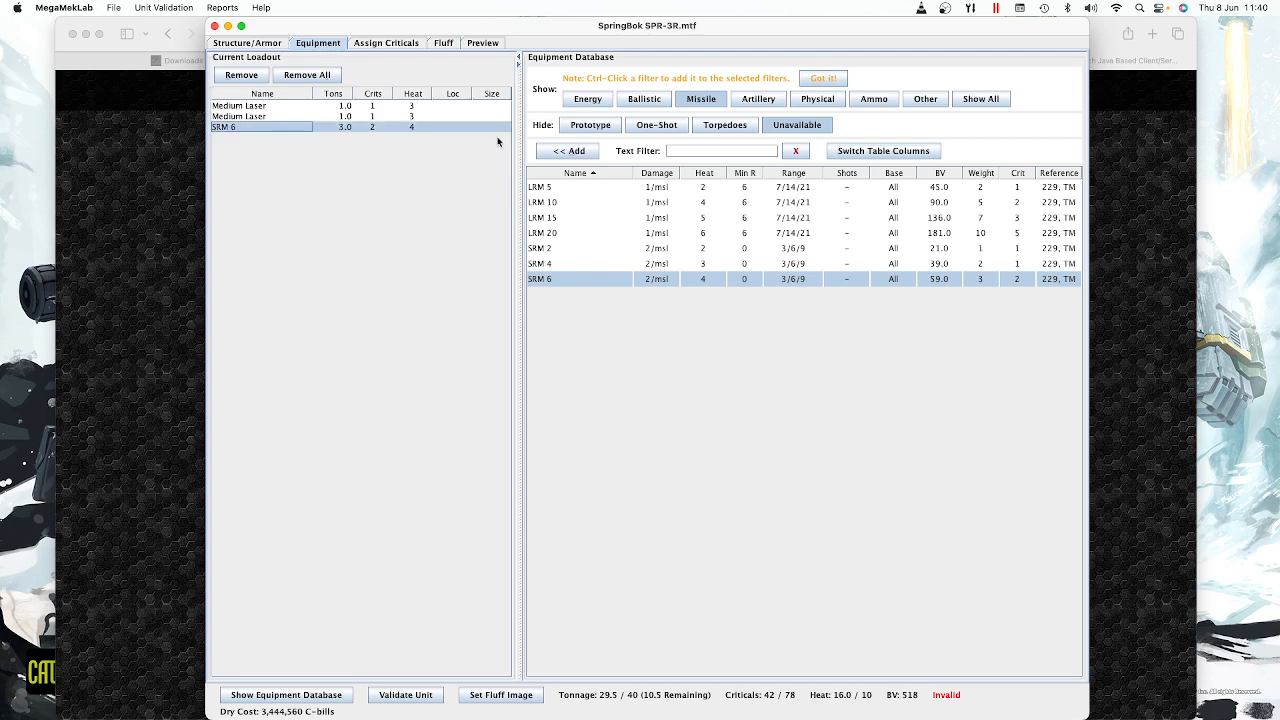
pyautogui.click(874, 99)
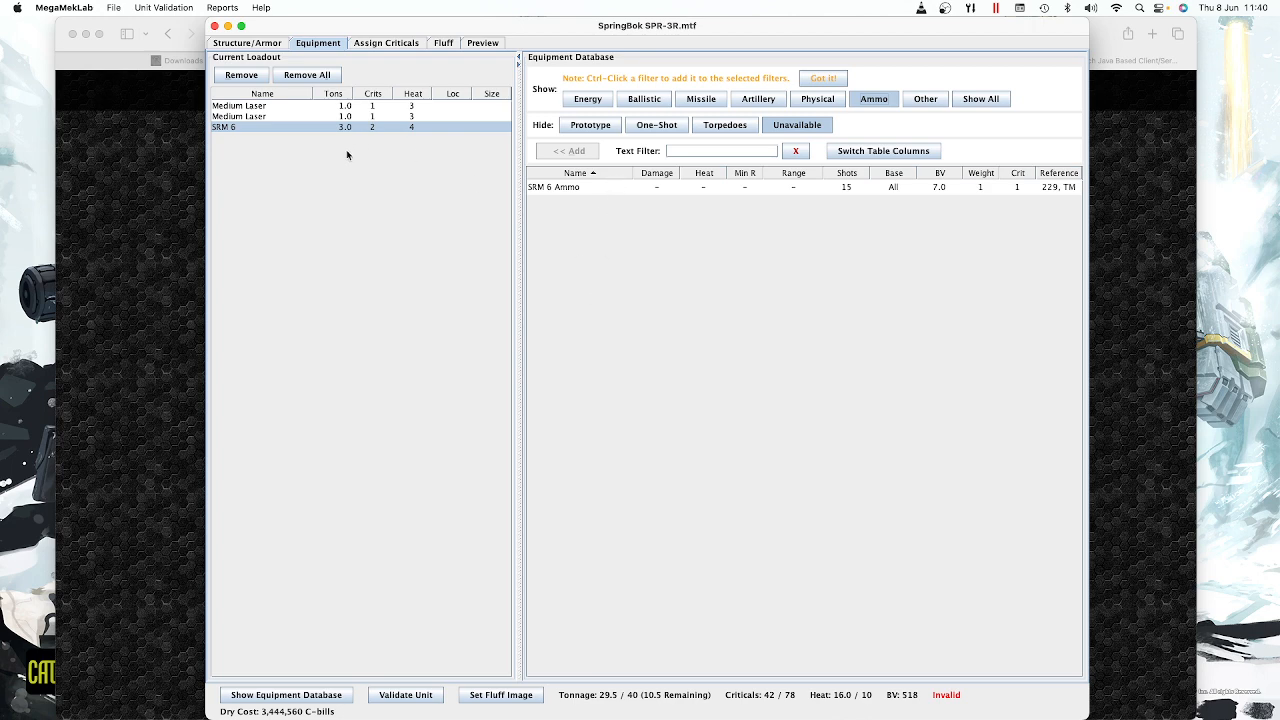
pyautogui.click(565, 188)
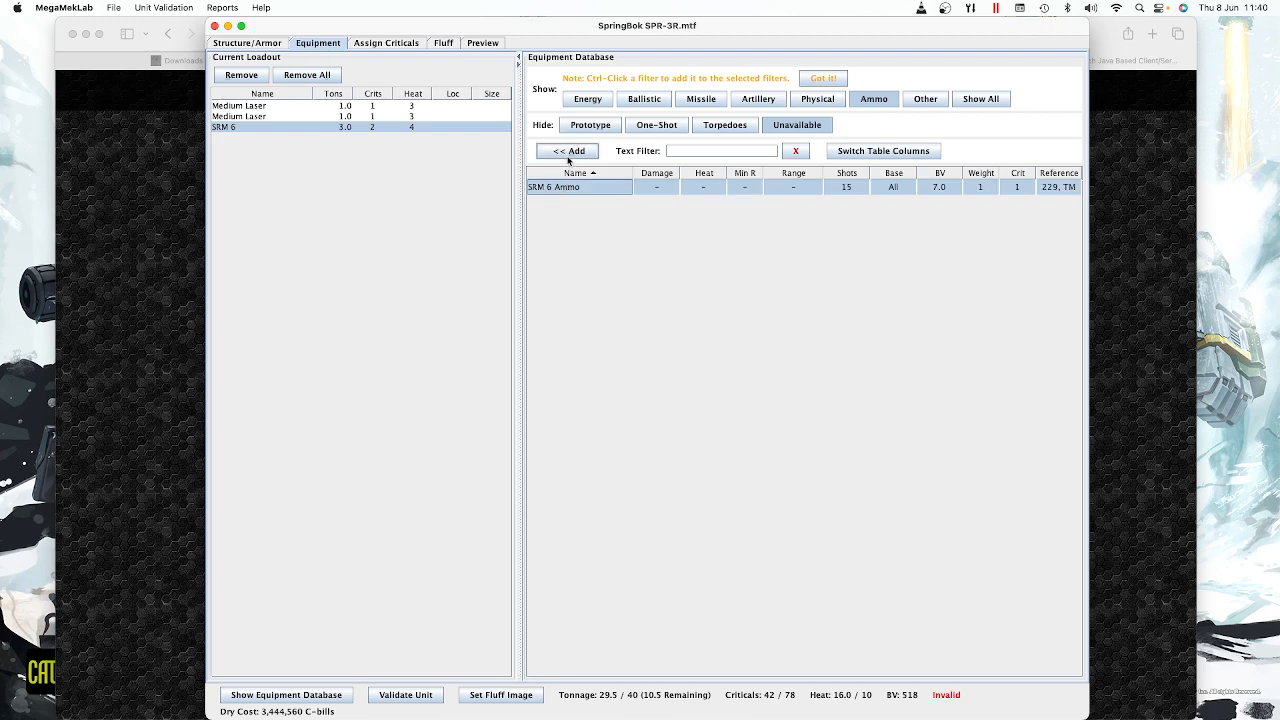
pyautogui.click(568, 153)
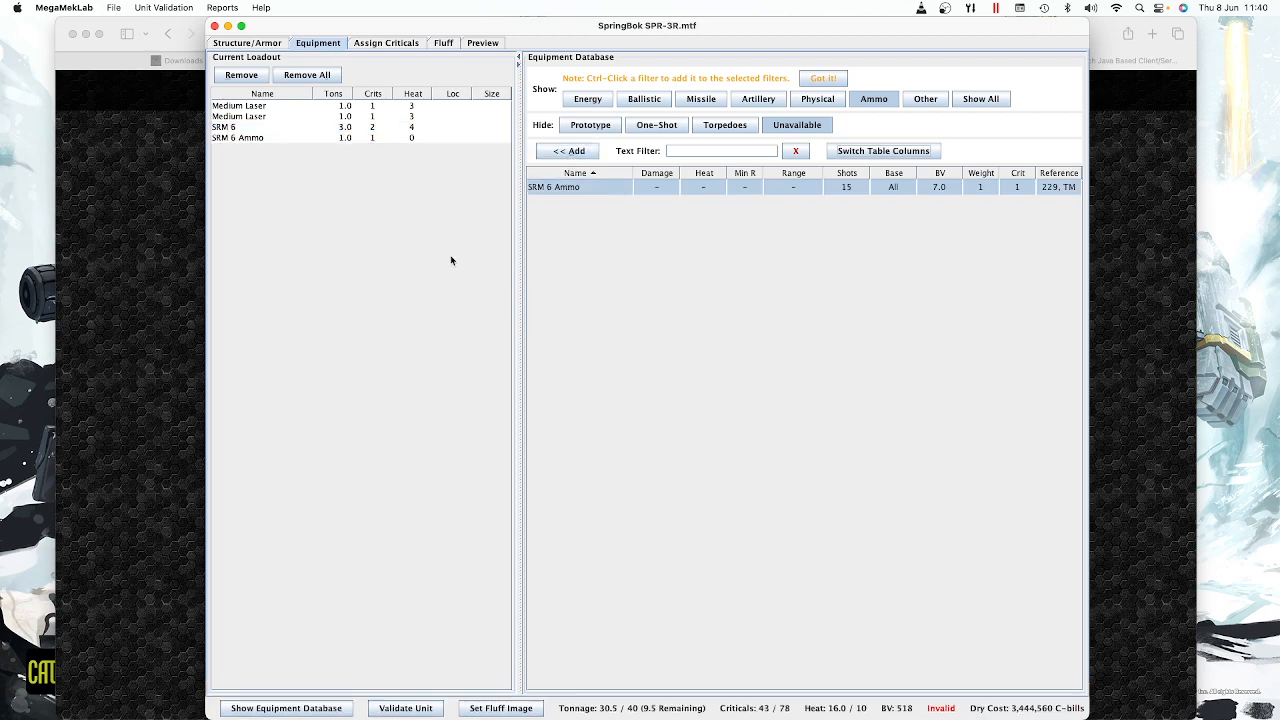
# Step: Review the SRM 6, its ammo and the two Medium Lasers in the loadout against the Missile and Ammo listings
pyautogui.click(220, 128)
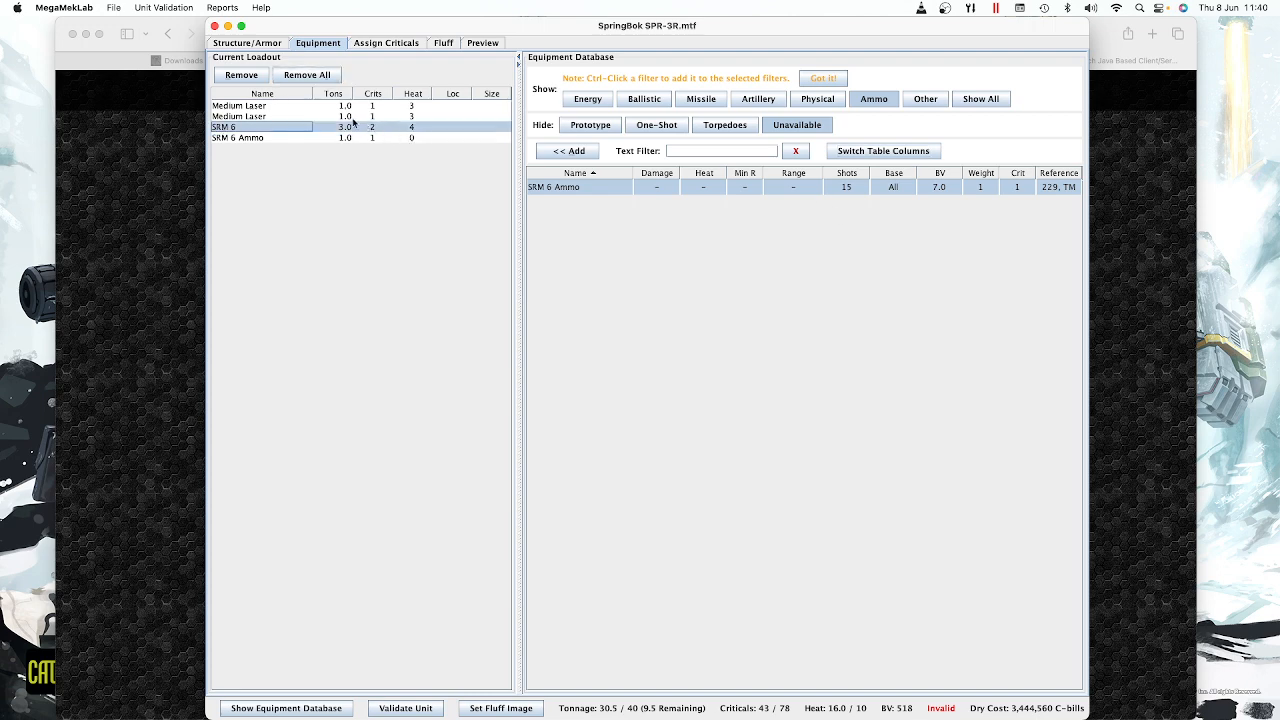
pyautogui.click(692, 105)
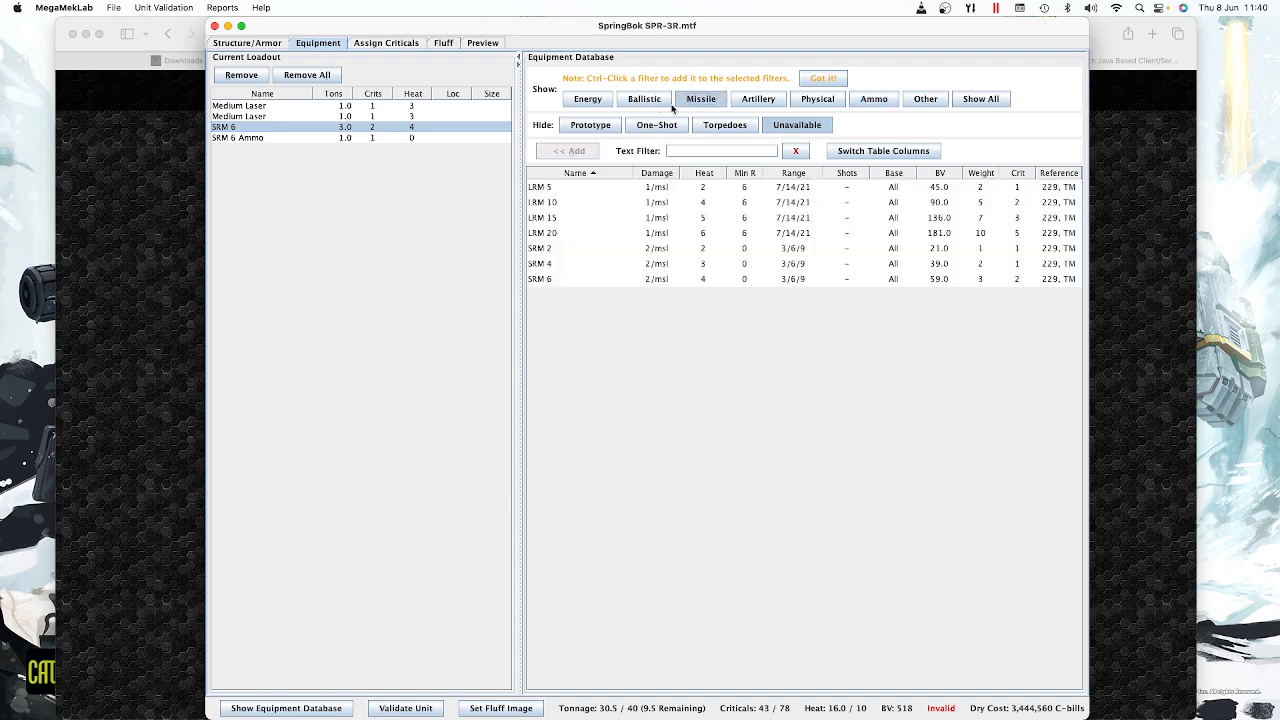
pyautogui.click(557, 280)
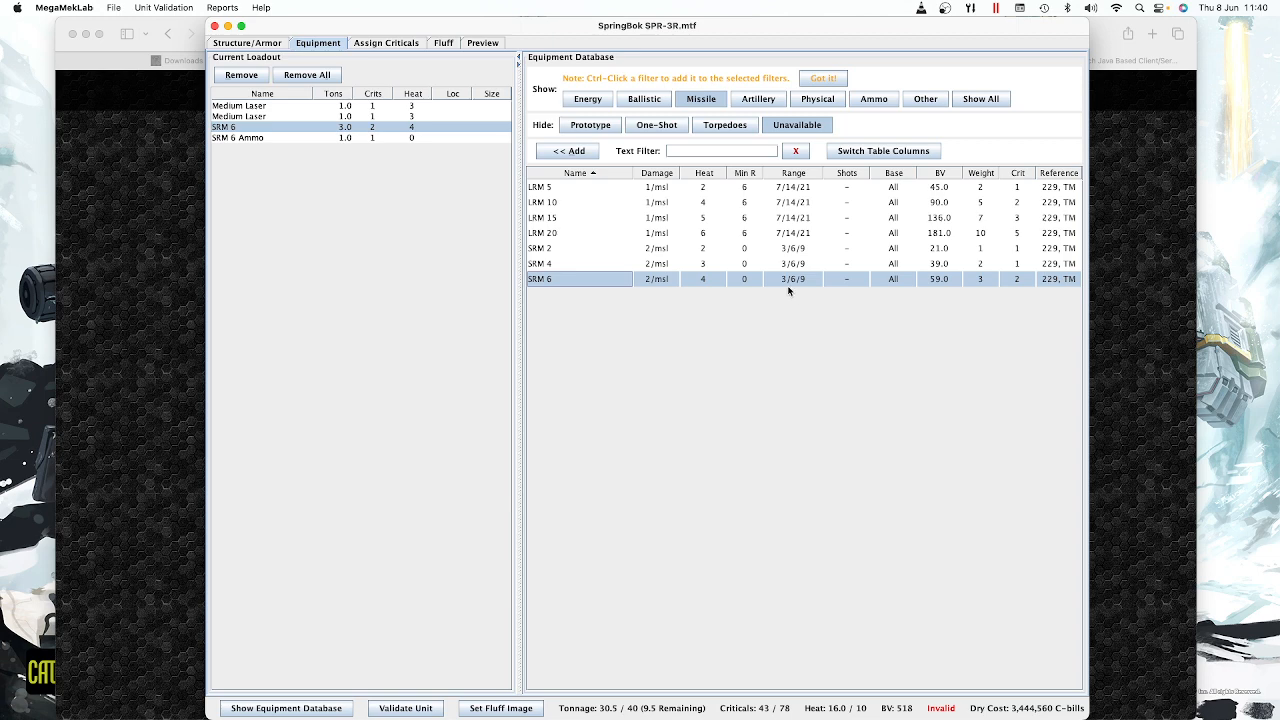
pyautogui.click(316, 138)
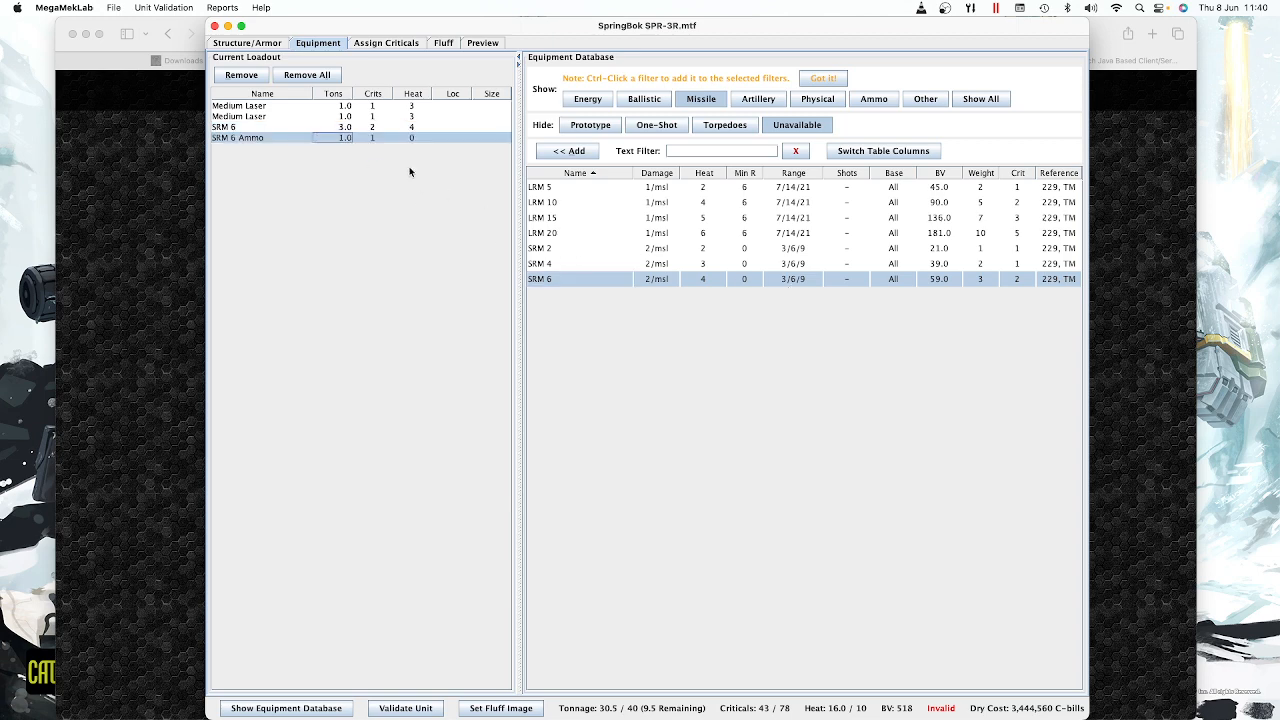
pyautogui.click(874, 100)
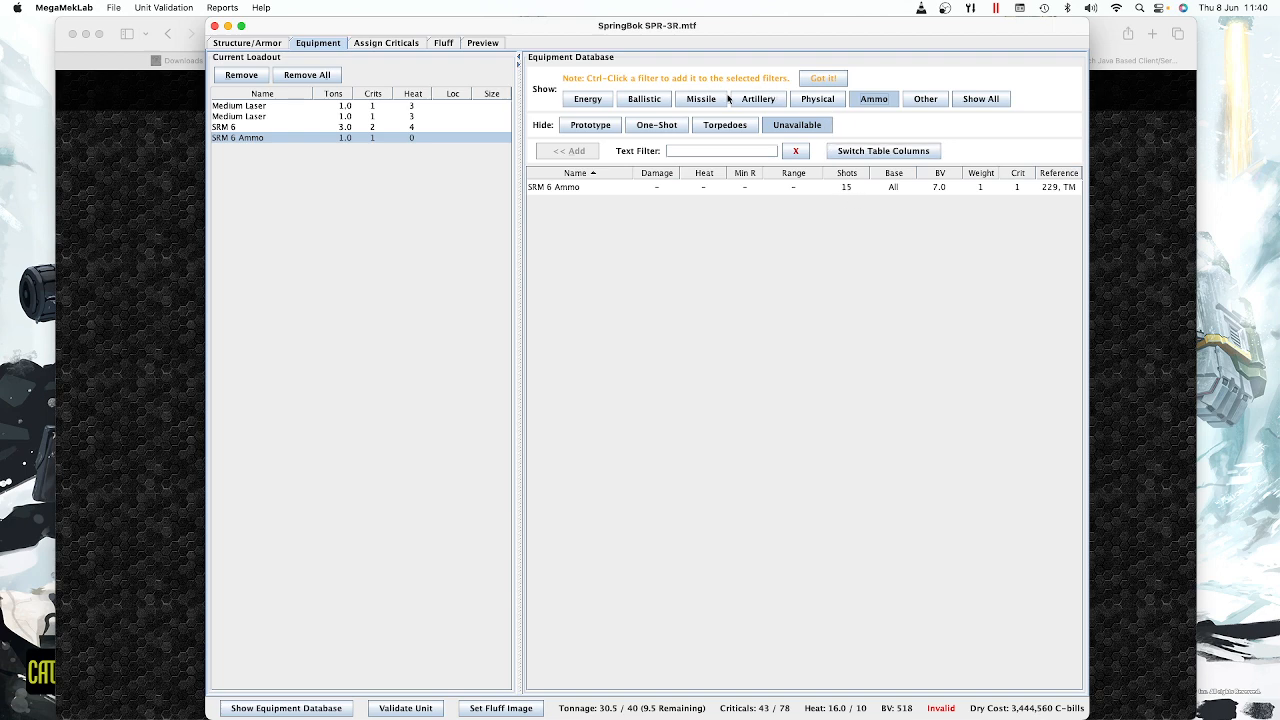
pyautogui.click(270, 108)
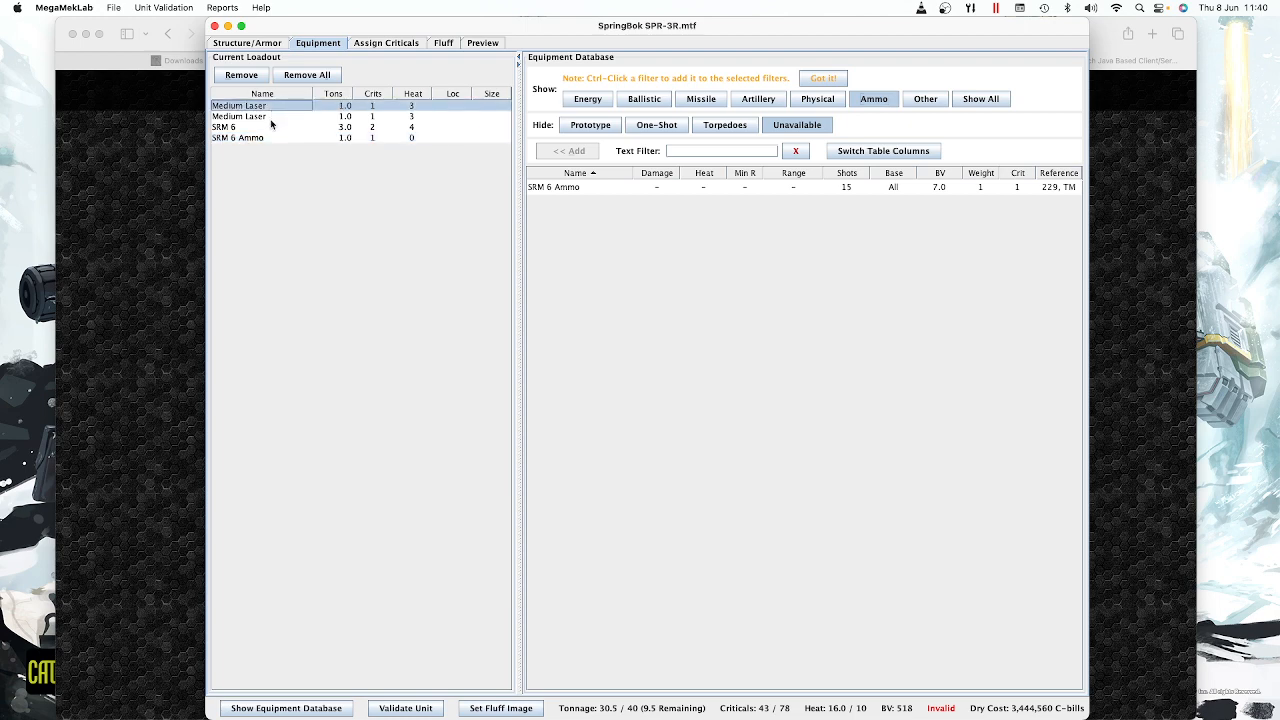
pyautogui.click(272, 118)
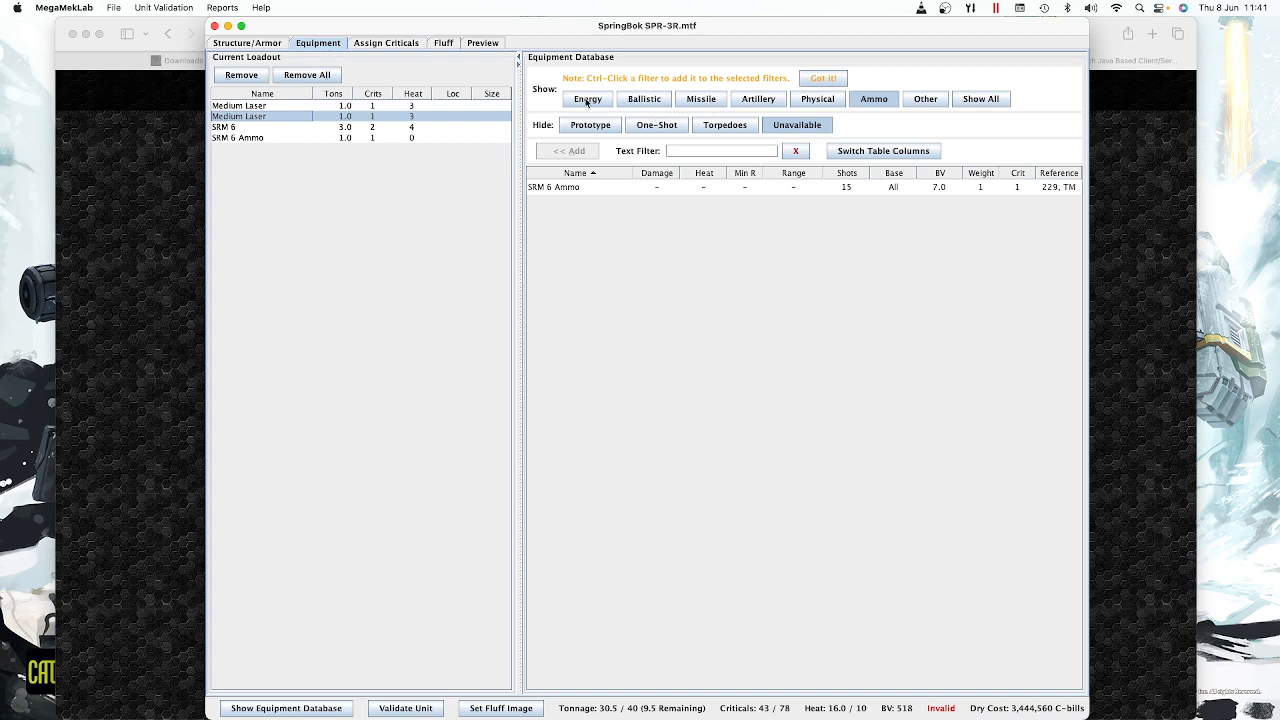
# Step: Add a Machine Gun from the Ballistic weapons to the loadout
pyautogui.click(662, 103)
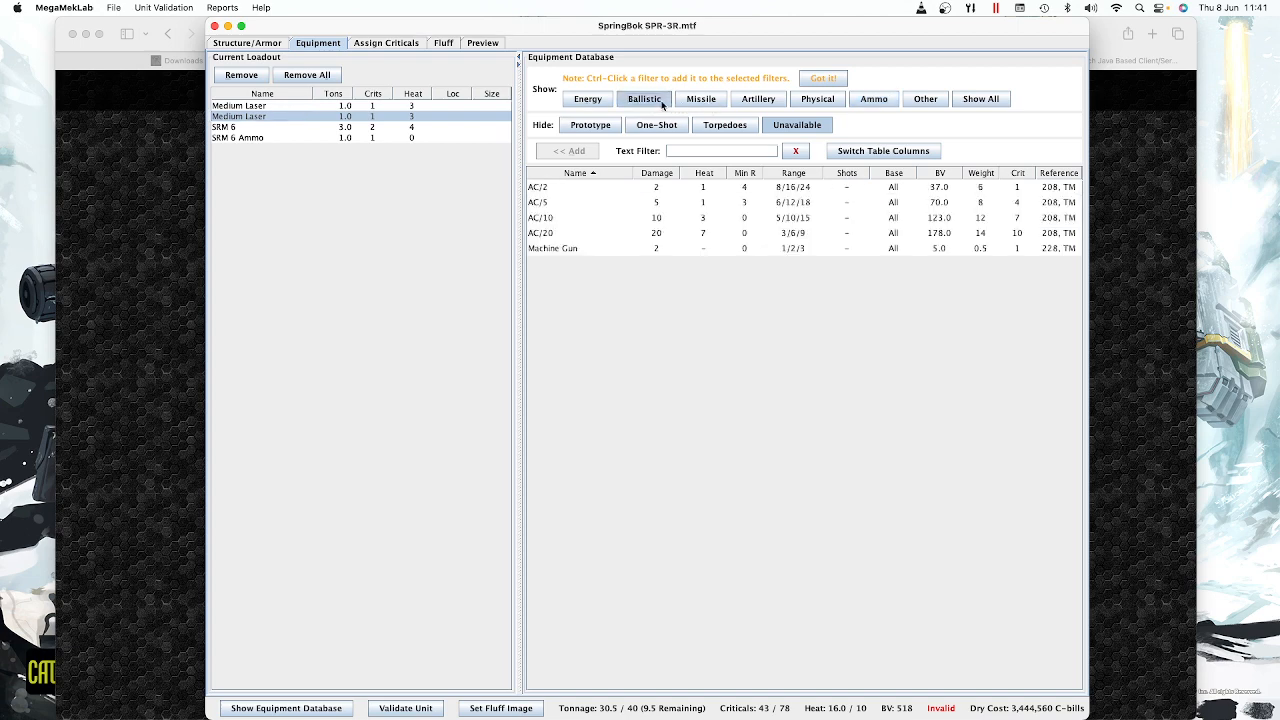
pyautogui.click(584, 249)
pyautogui.click(581, 152)
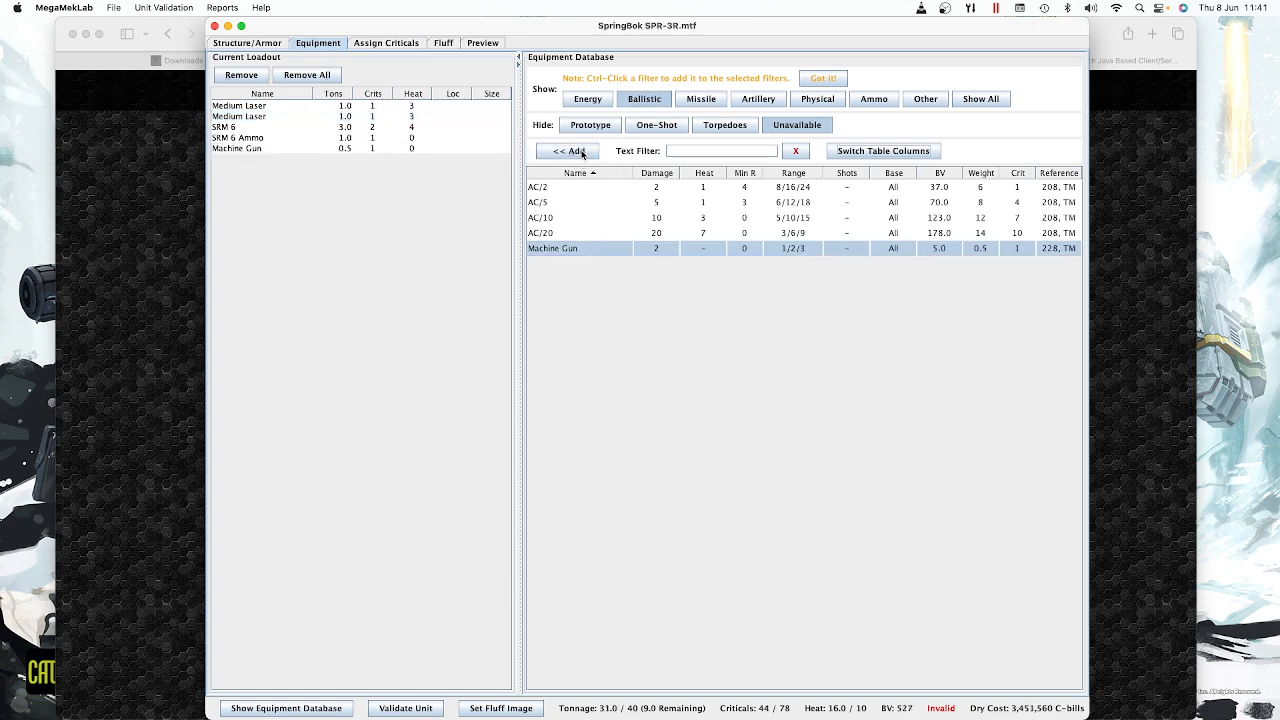
pyautogui.click(353, 150)
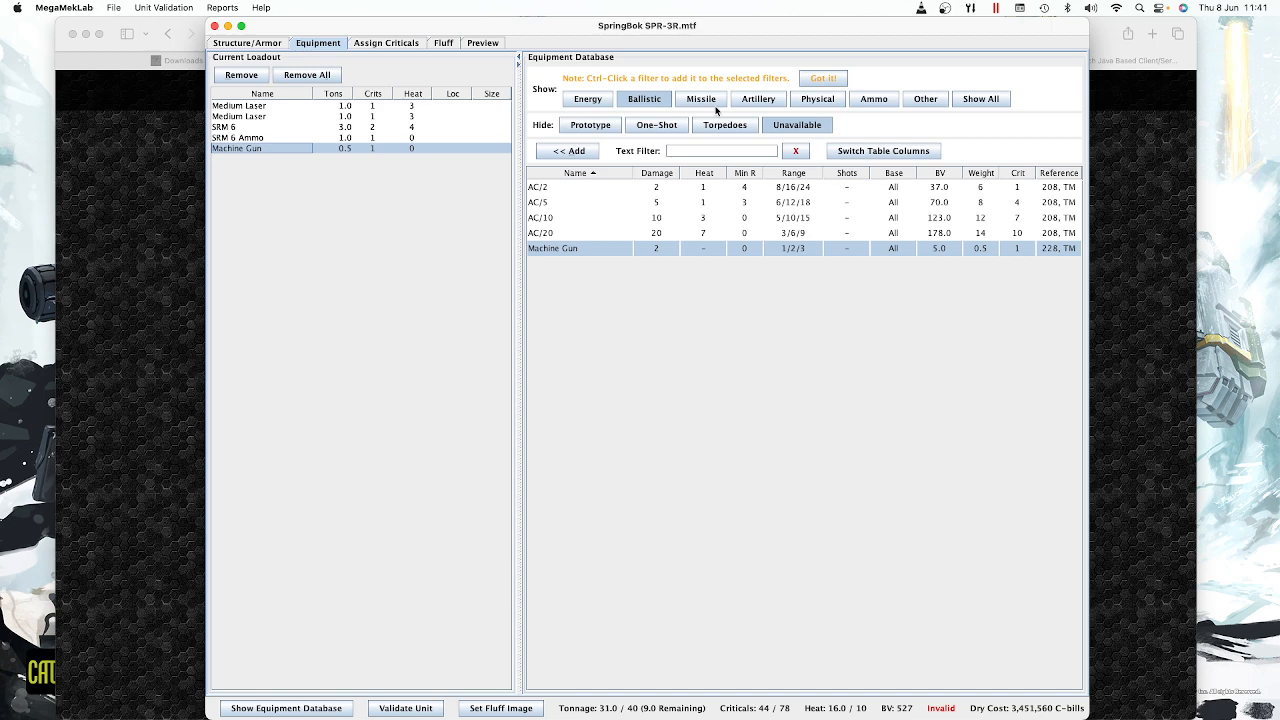
# Step: Add Half Machine Gun Ammo to the loadout
pyautogui.click(884, 103)
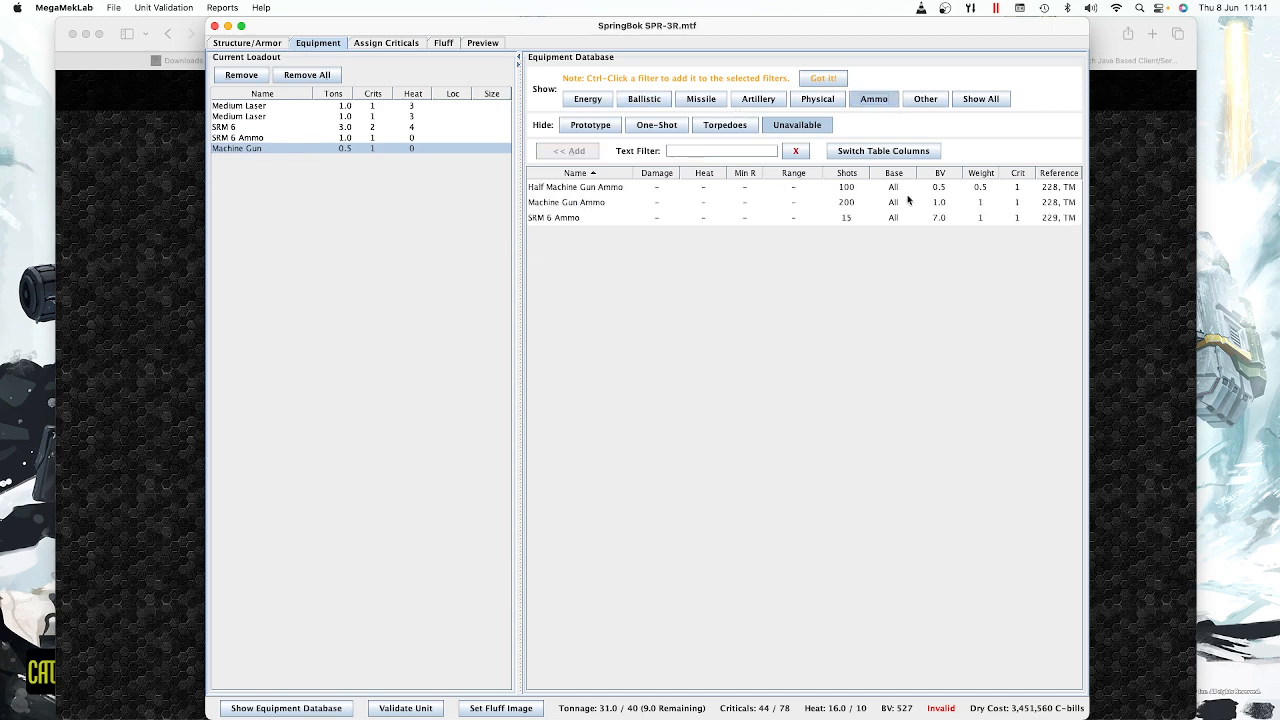
pyautogui.click(946, 201)
pyautogui.click(946, 189)
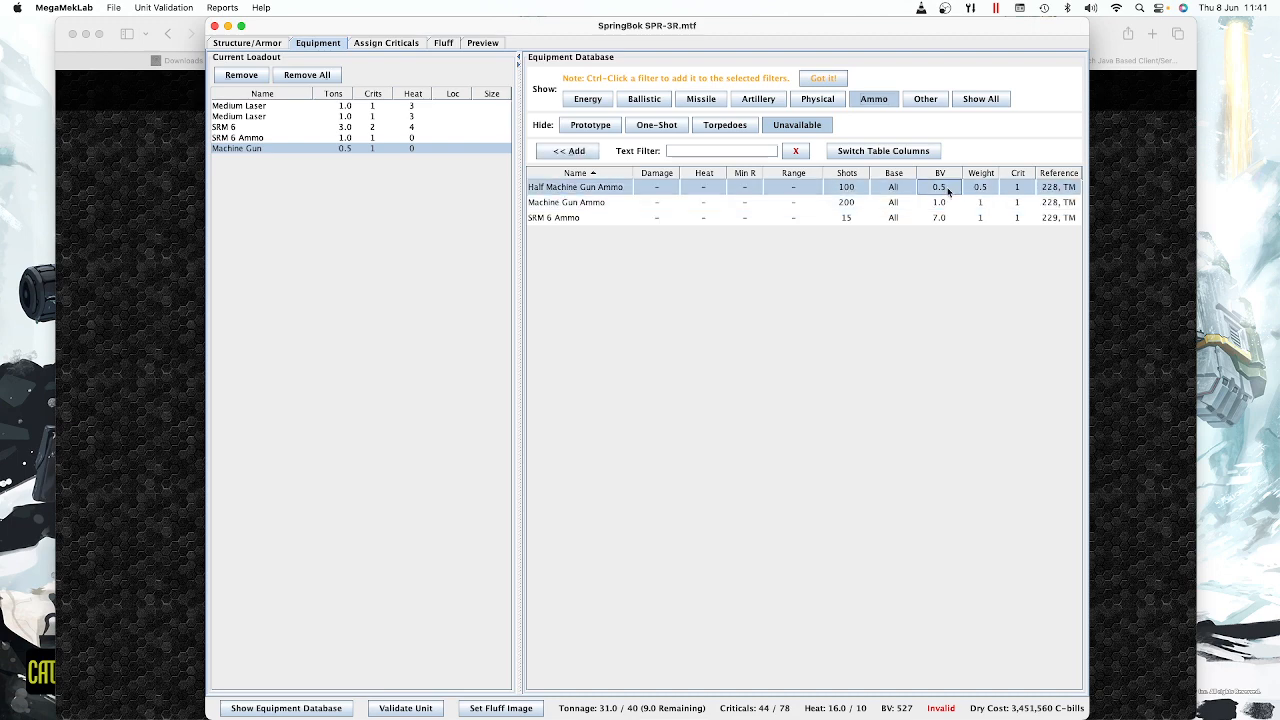
pyautogui.click(572, 152)
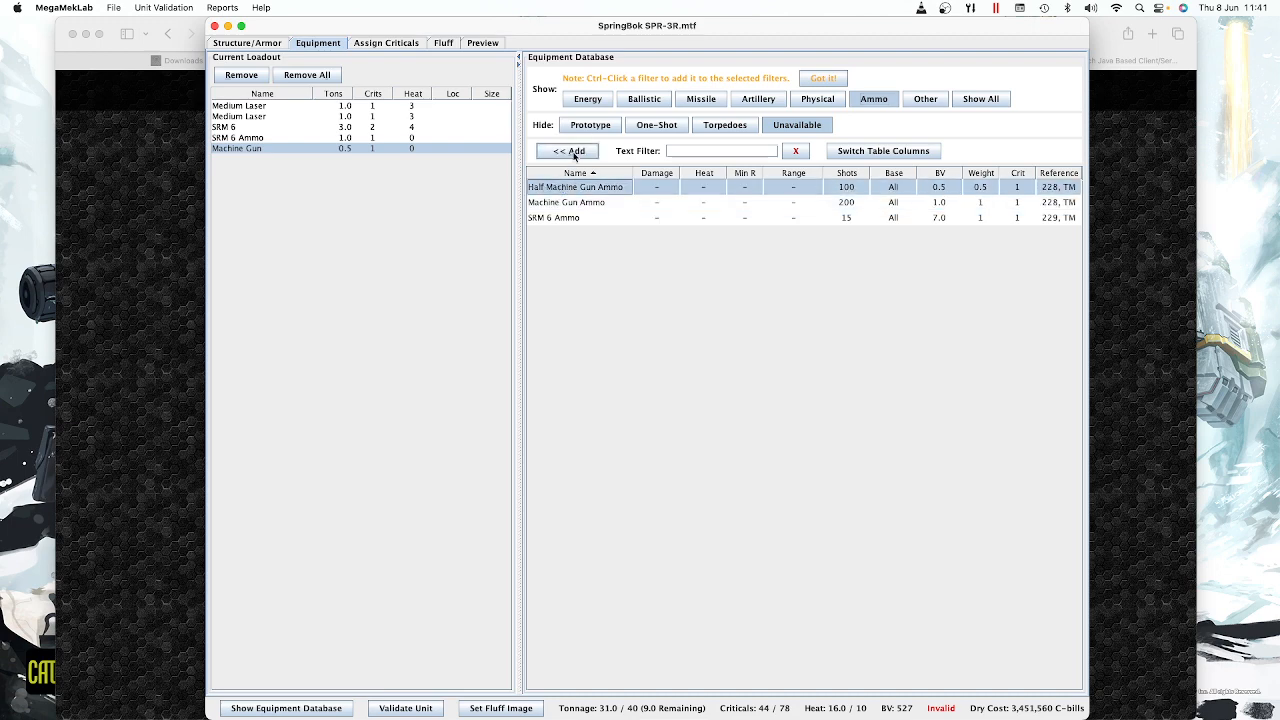
pyautogui.click(574, 154)
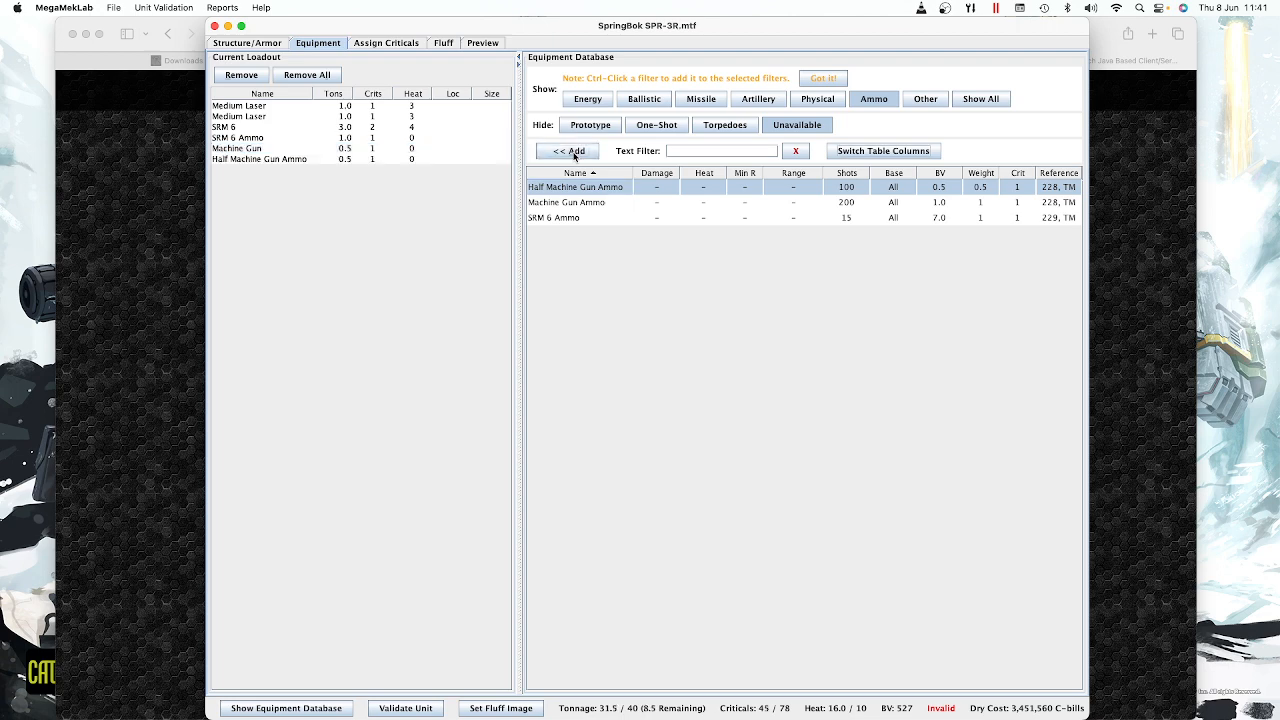
pyautogui.click(291, 159)
pyautogui.click(274, 151)
pyautogui.click(278, 160)
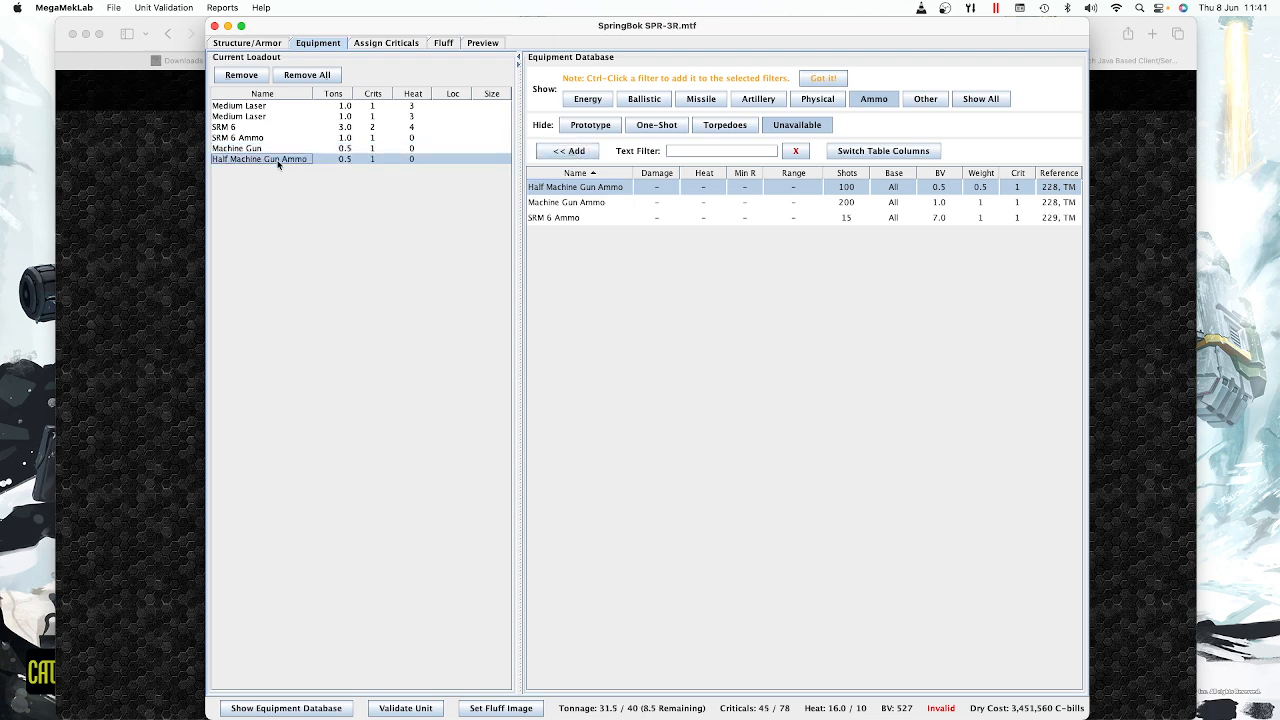
pyautogui.click(271, 150)
pyautogui.click(272, 160)
# Step: Maximize the Mek's Standard armor and reduce the armor tonnage to 8.5
pyautogui.moveTo(248, 167)
pyautogui.click(222, 44)
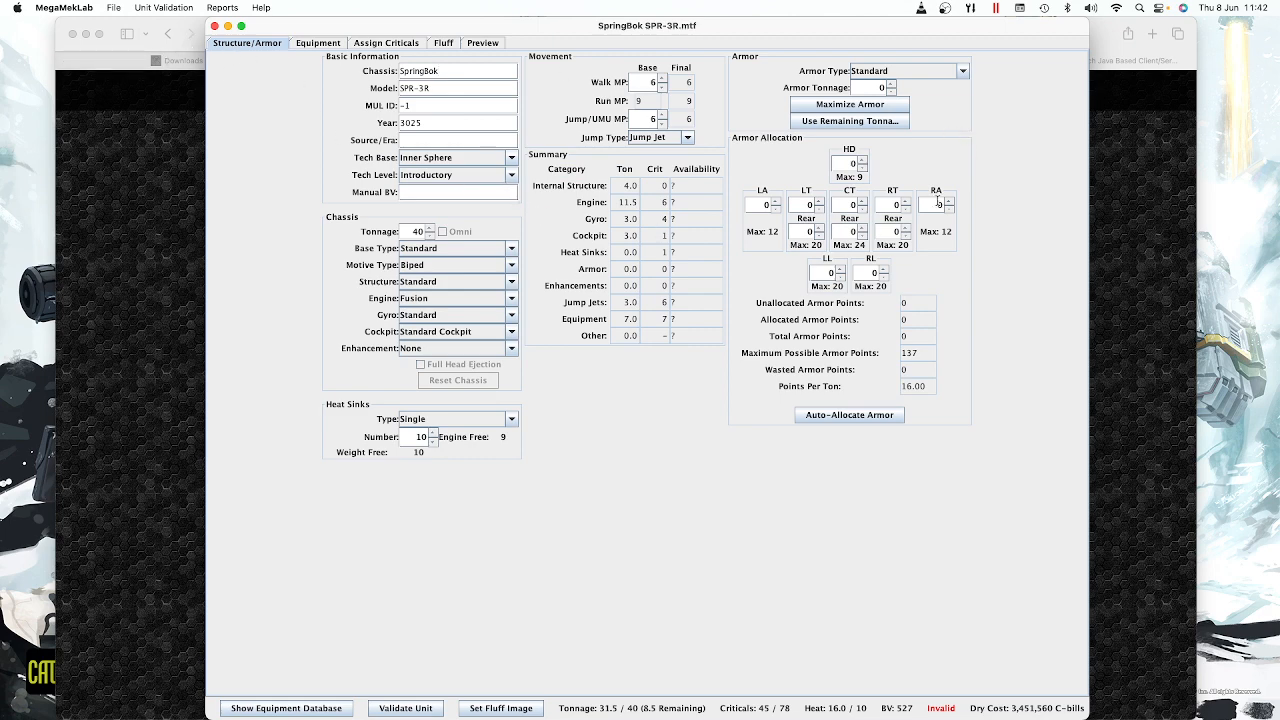
pyautogui.click(892, 84)
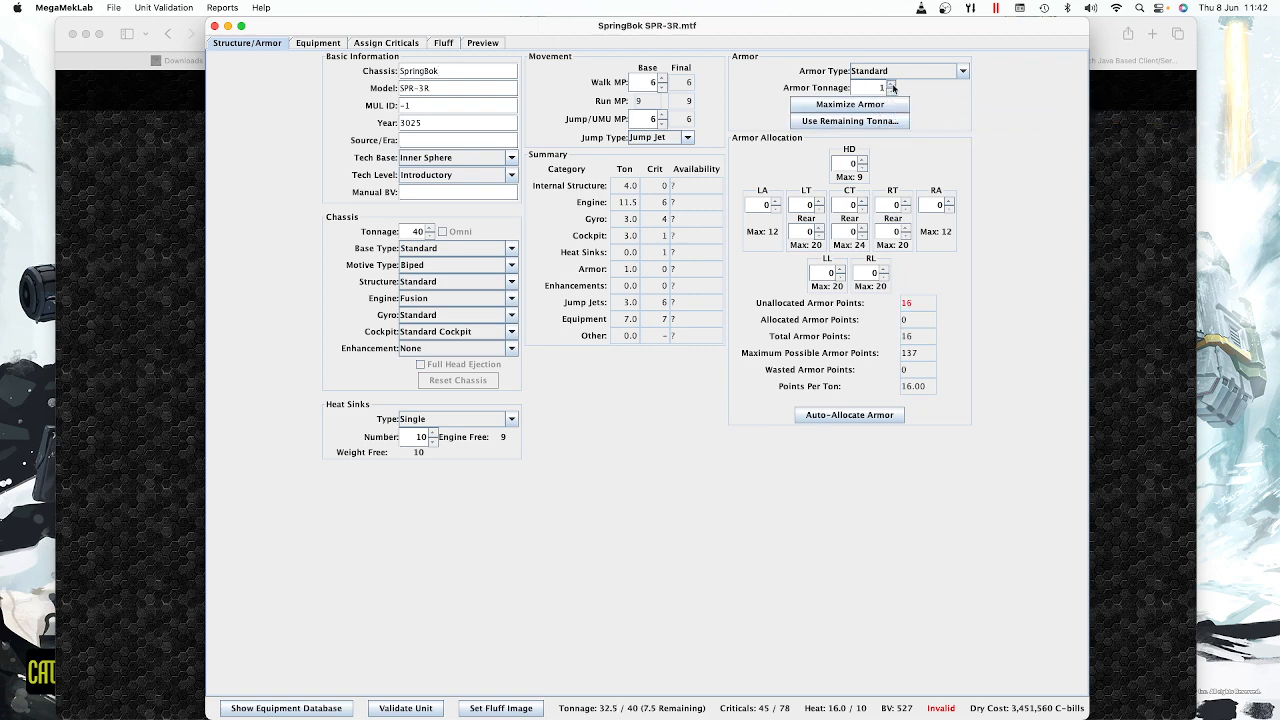
pyautogui.click(892, 84)
pyautogui.click(892, 84)
pyautogui.click(892, 92)
pyautogui.click(892, 92)
pyautogui.click(892, 92)
pyautogui.click(892, 92)
pyautogui.click(892, 84)
pyautogui.click(849, 104)
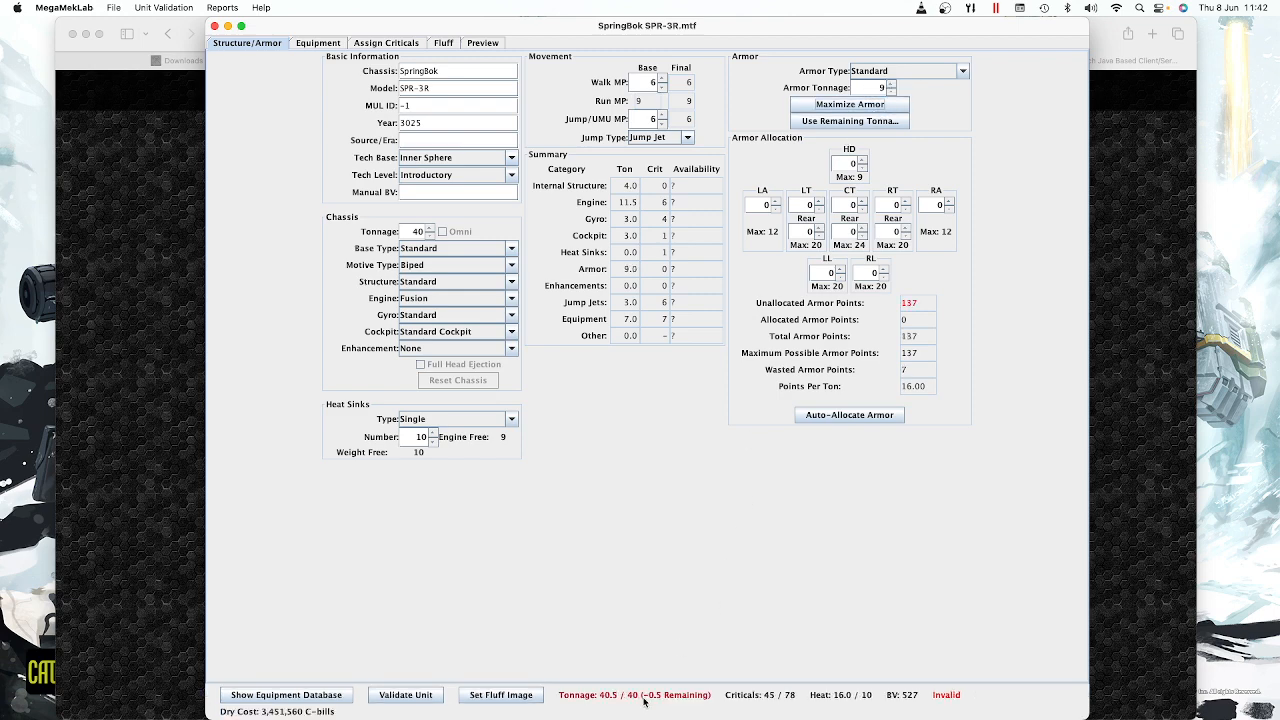
pyautogui.click(893, 91)
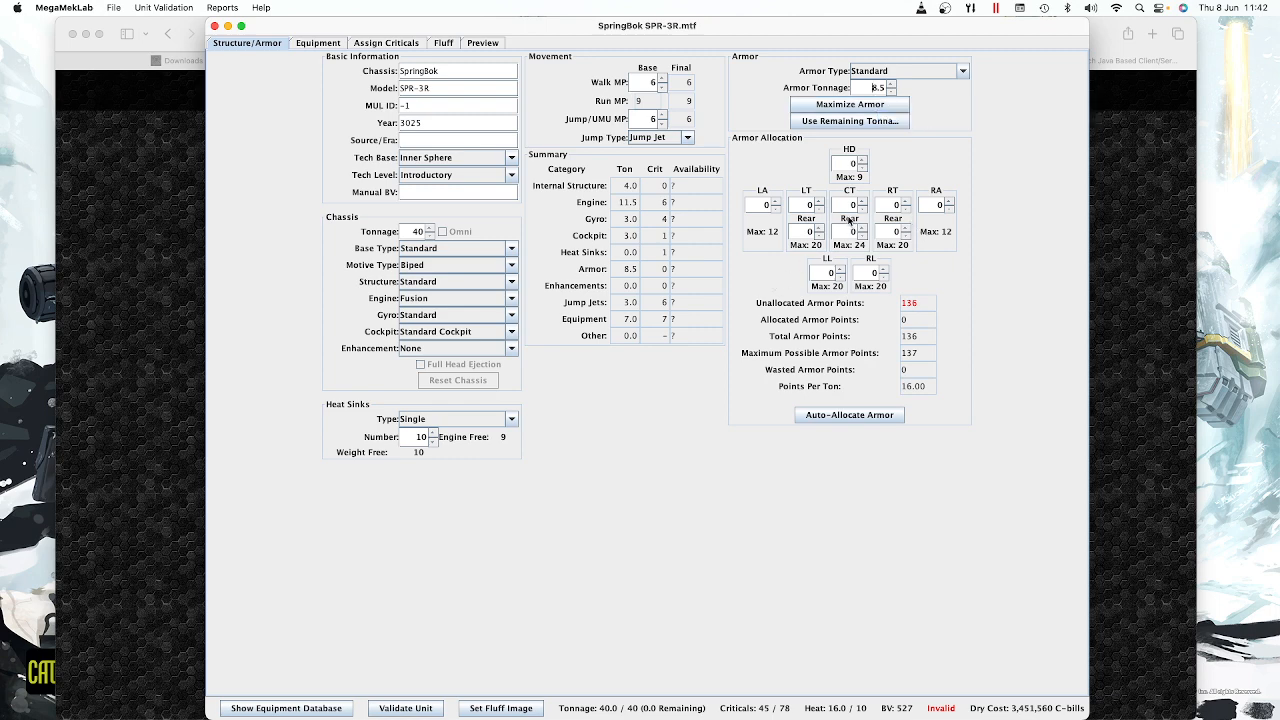
# Step: Auto-allocate the armor points across the Mek's locations and try adjusting the center torso's front armor
pyautogui.click(864, 416)
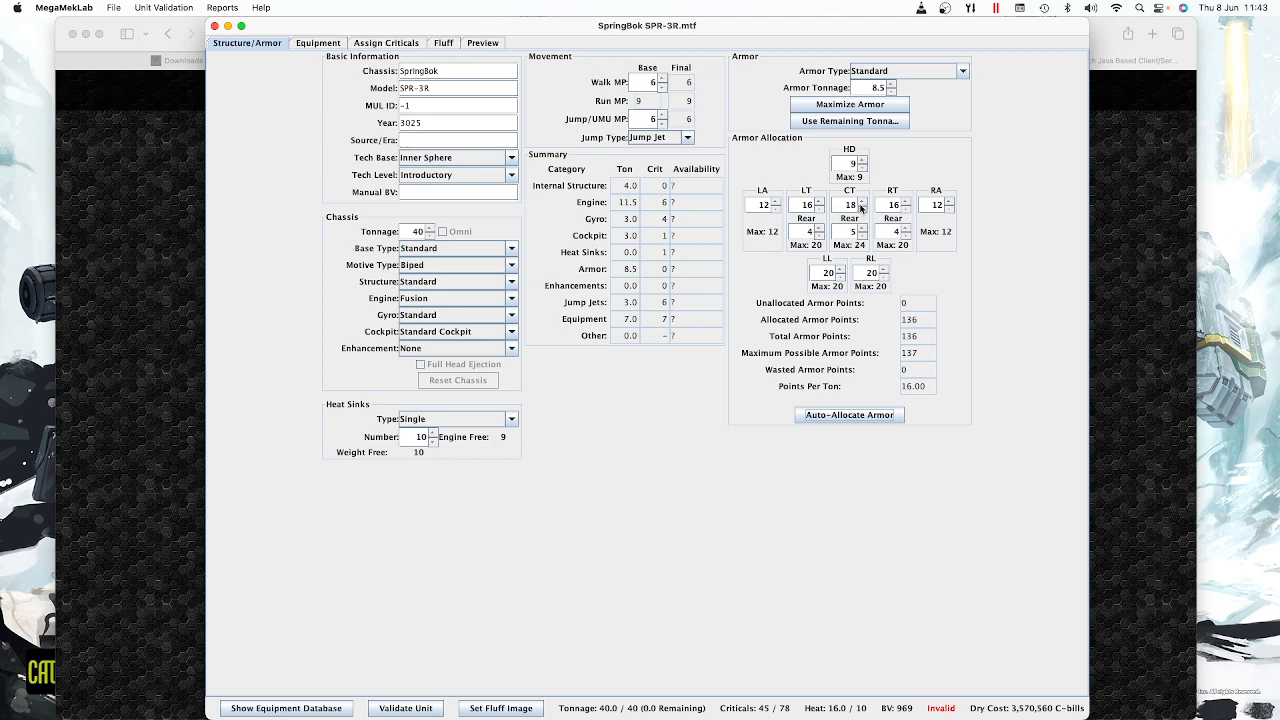
pyautogui.click(865, 202)
pyautogui.click(865, 202)
pyautogui.click(862, 208)
pyautogui.click(862, 208)
pyautogui.click(863, 202)
# Step: Assign one unallocated Medium Laser to the first empty critical slot of the left arm
pyautogui.click(318, 43)
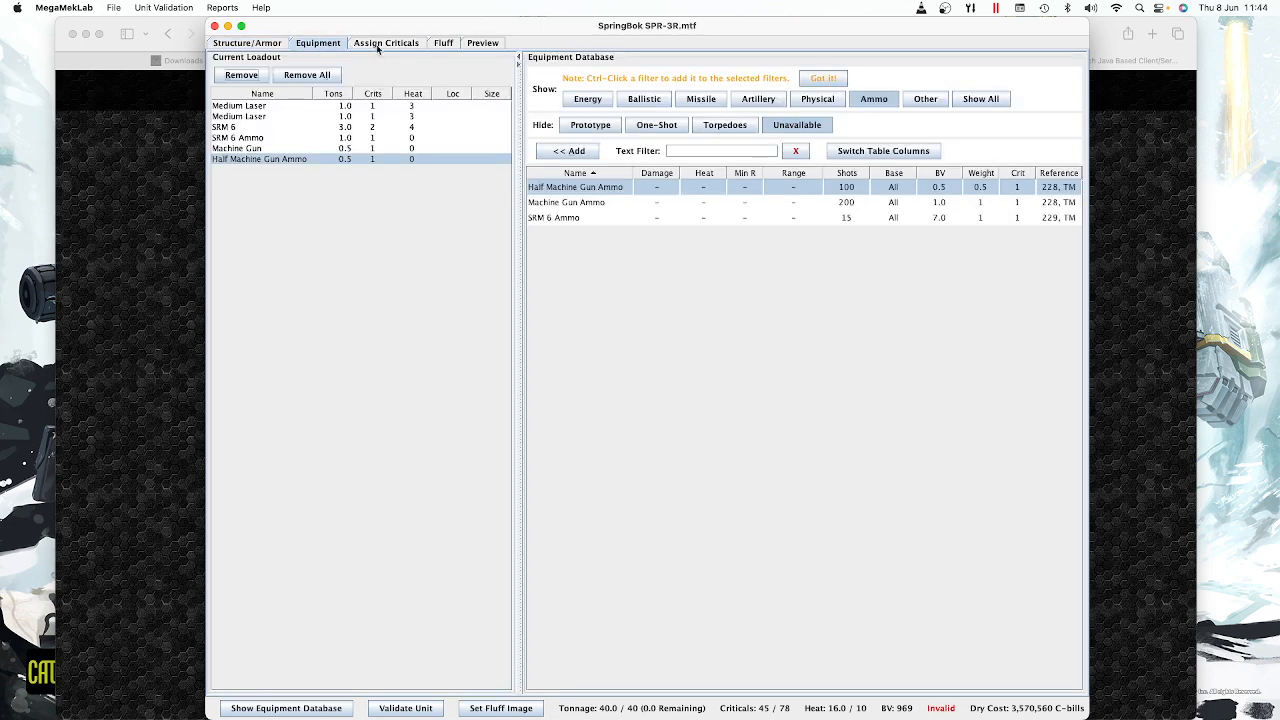
pyautogui.click(388, 46)
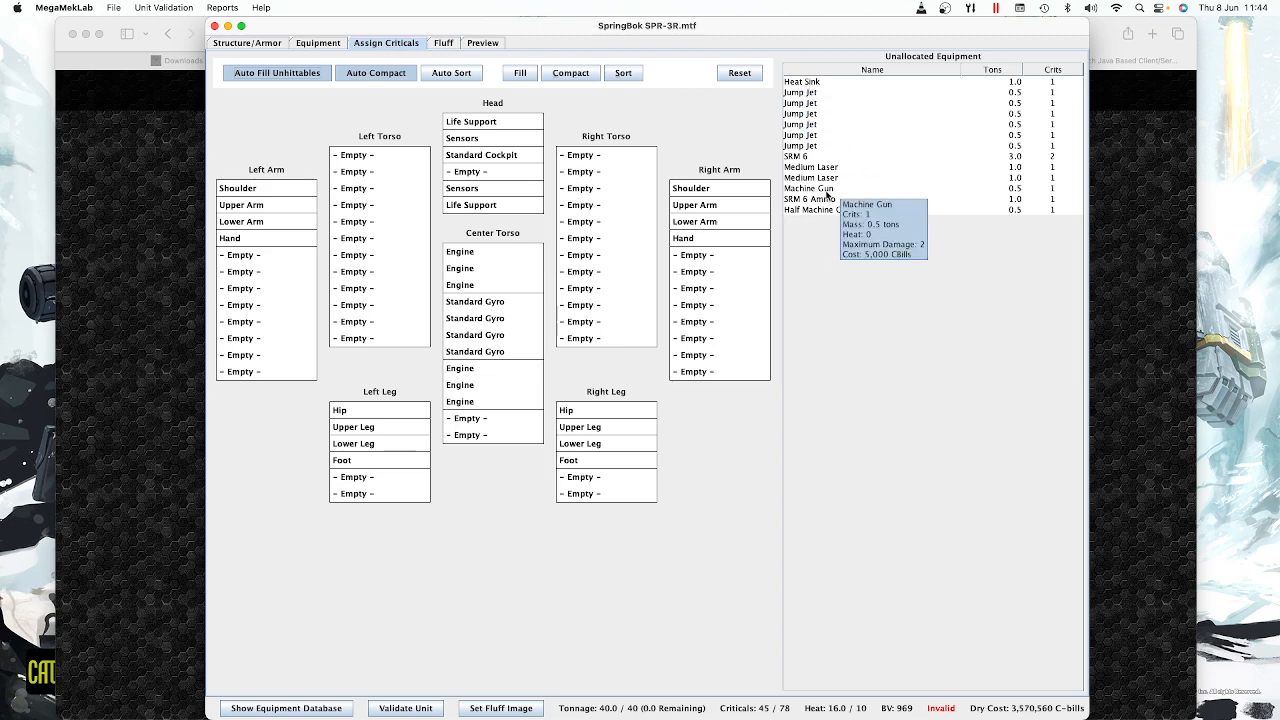
pyautogui.moveTo(800, 172)
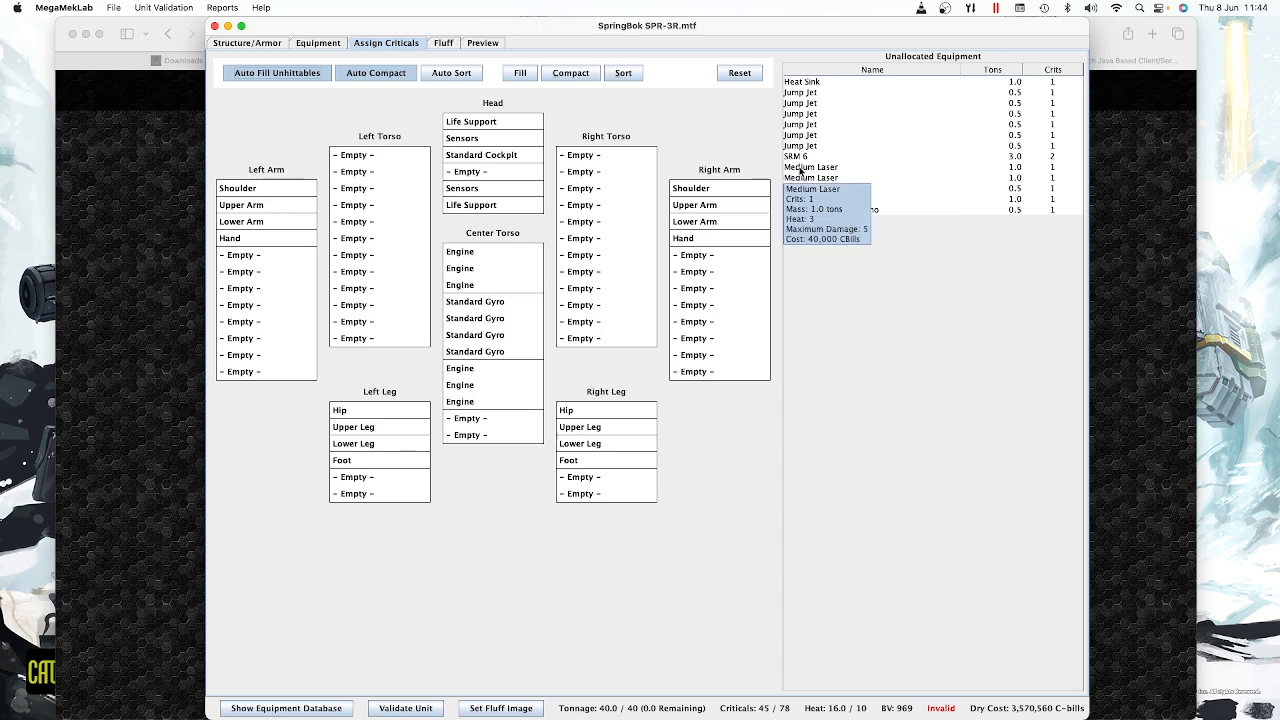
pyautogui.moveTo(800, 170); pyautogui.dragTo(234, 256)
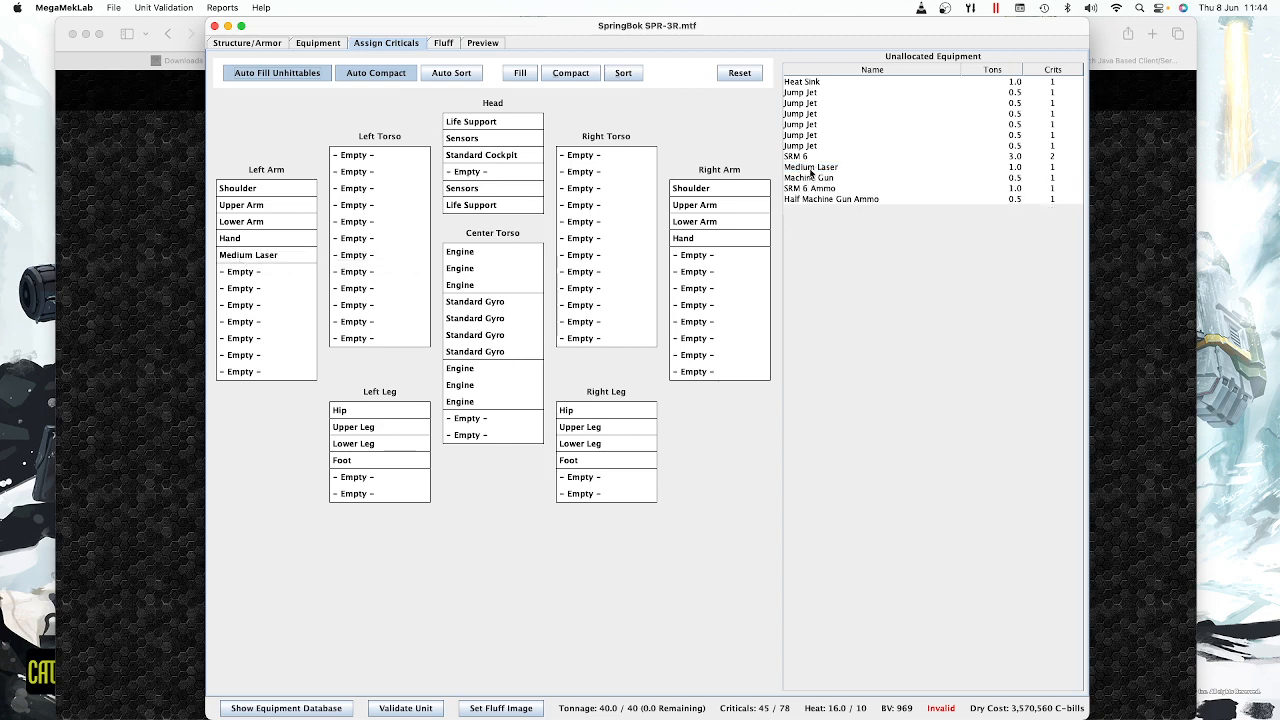
# Step: Assign the remaining Medium Laser to the right arm, and the SRM 6 with its SRM 6 Ammo to the left torso
pyautogui.moveTo(811, 170); pyautogui.dragTo(704, 262)
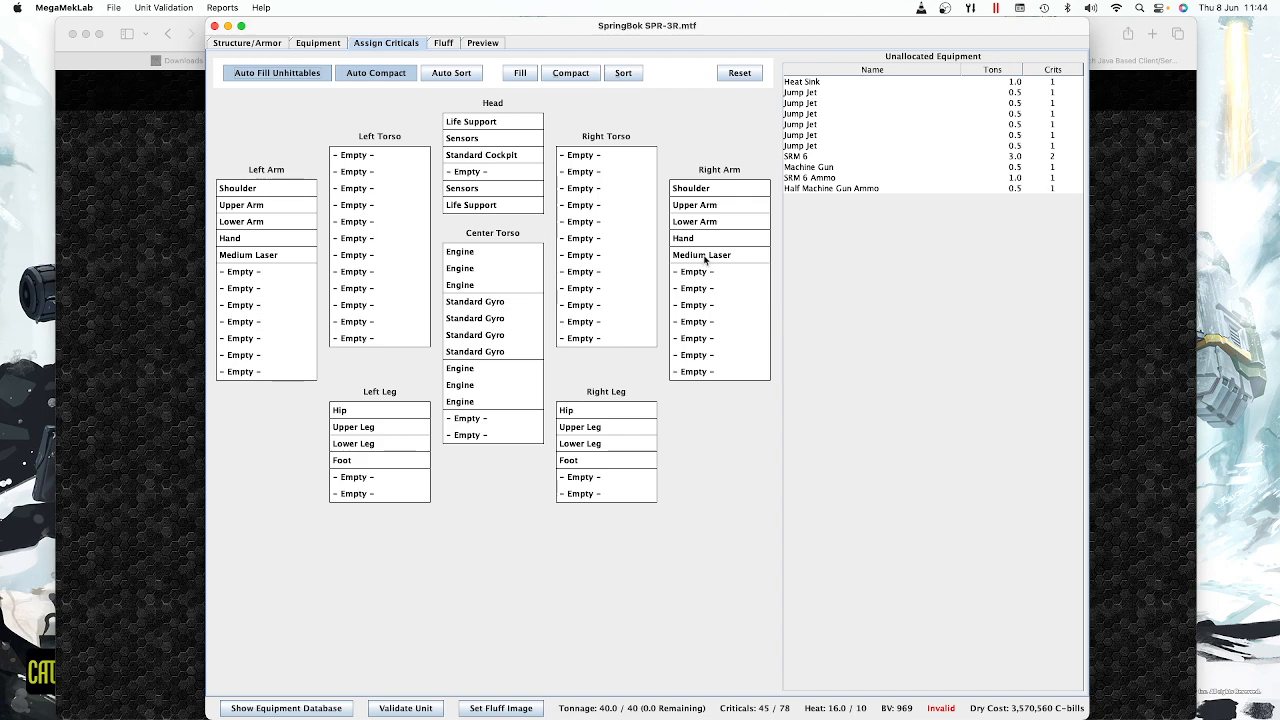
pyautogui.moveTo(705, 259)
pyautogui.moveTo(801, 161); pyautogui.dragTo(352, 165)
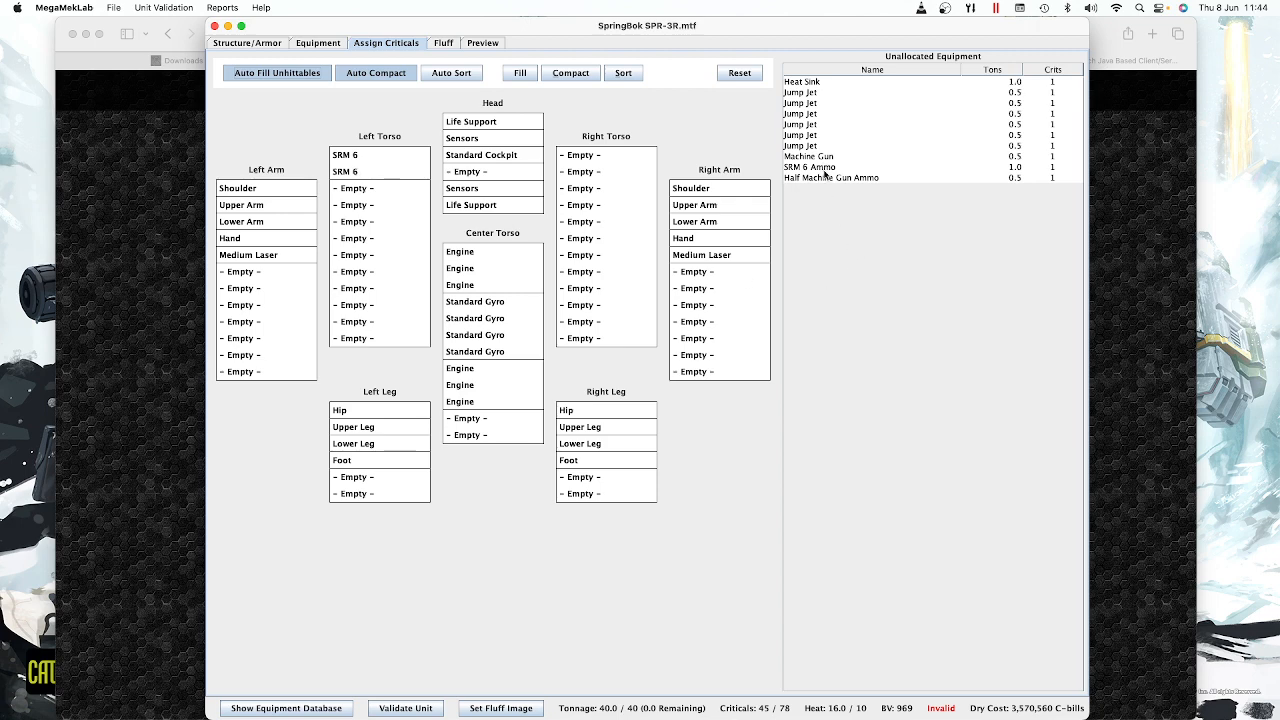
pyautogui.moveTo(825, 170); pyautogui.dragTo(370, 190)
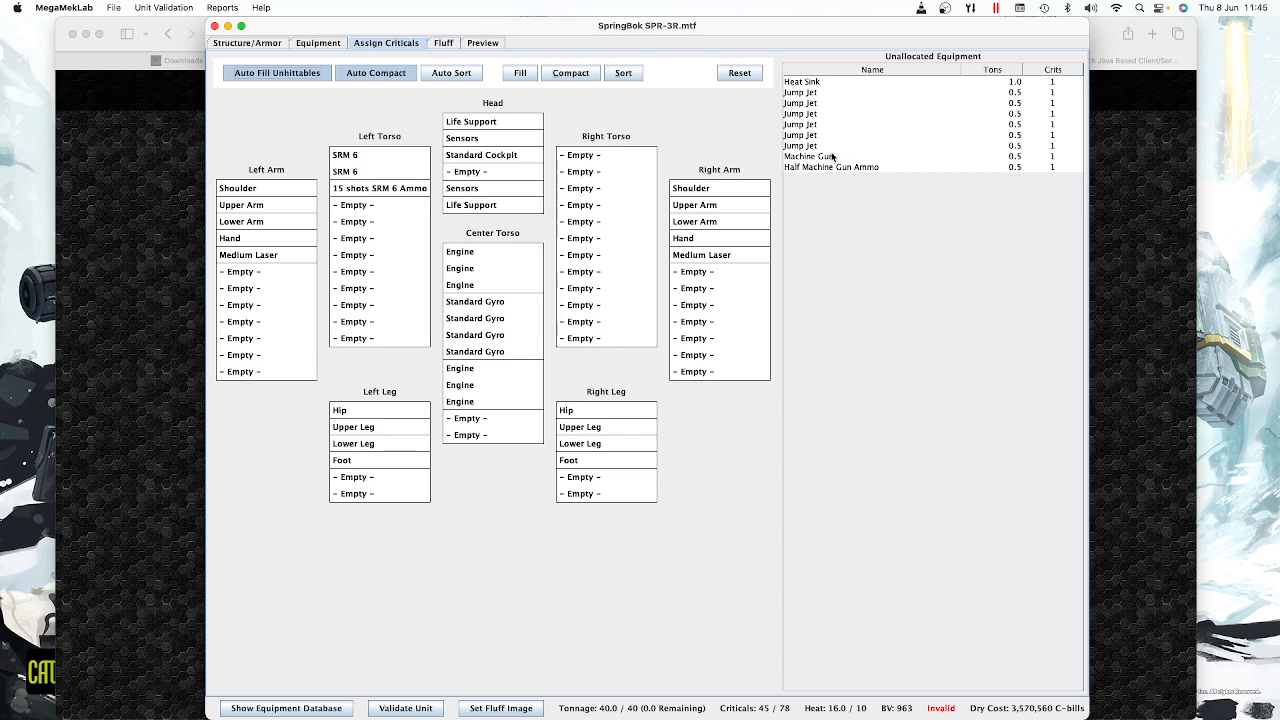
# Step: Assign the Machine Gun and the Half Machine Gun Ammo to the first empty critical slots of the right torso
pyautogui.moveTo(831, 158)
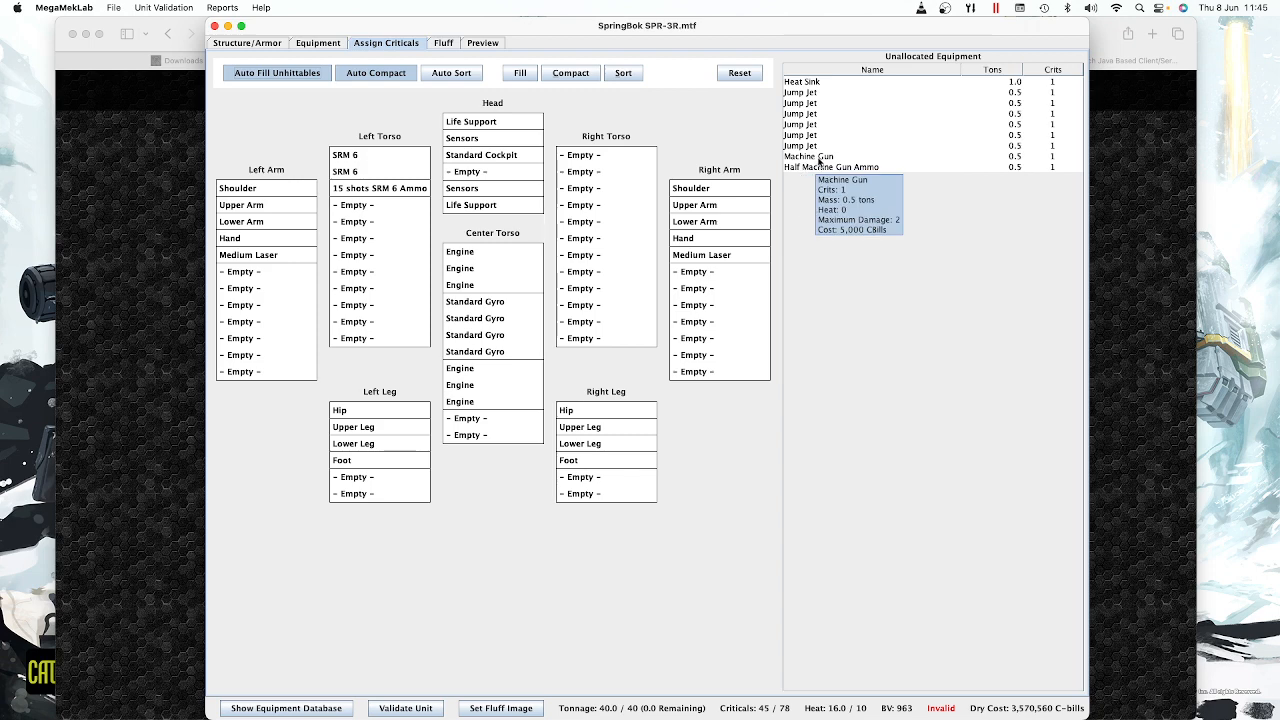
pyautogui.moveTo(820, 160); pyautogui.dragTo(600, 156)
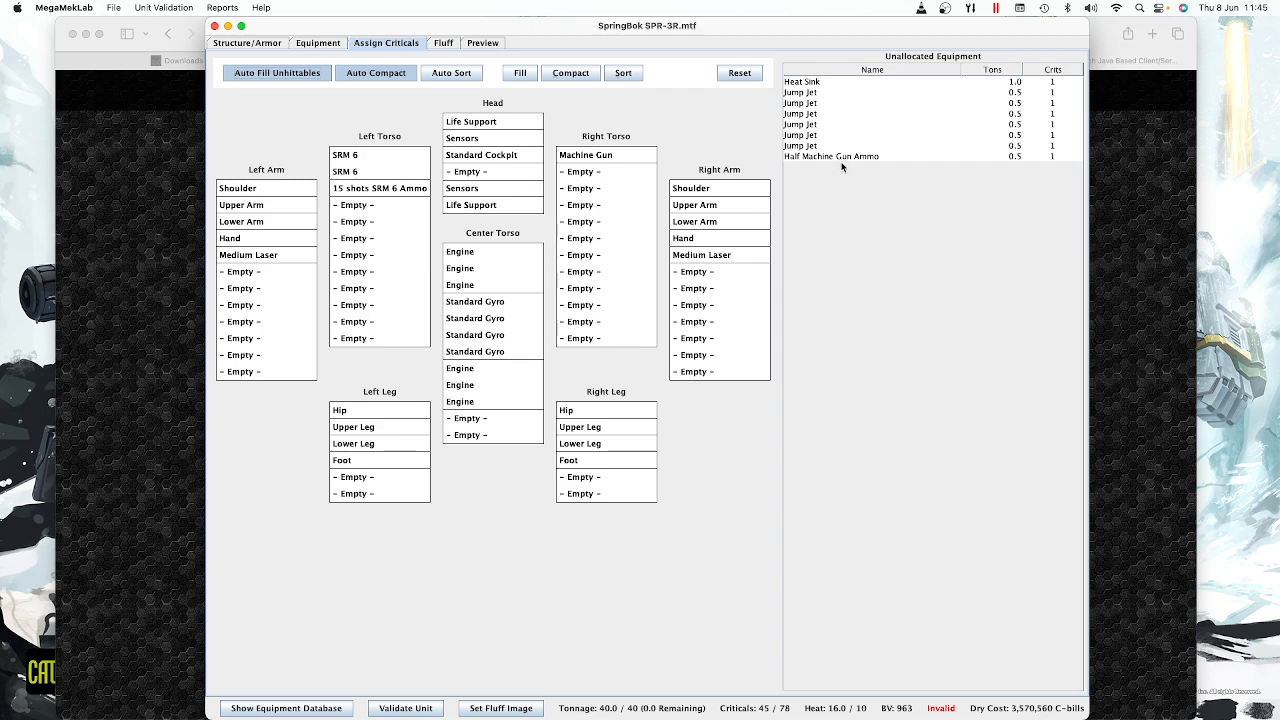
pyautogui.moveTo(843, 158); pyautogui.dragTo(600, 172)
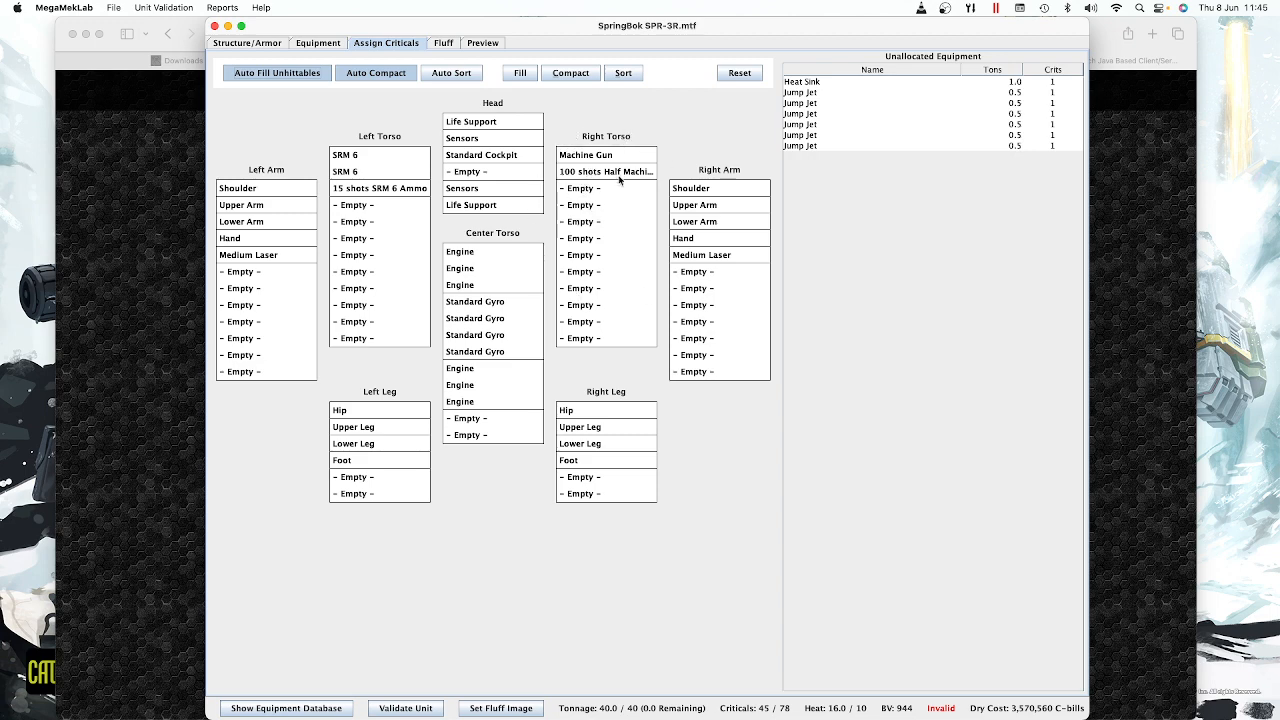
# Step: Distribute the six Jump Jets across the critical slots, two each in the left torso, right torso and center torso
pyautogui.moveTo(620, 179)
pyautogui.click(397, 79)
pyautogui.moveTo(798, 96); pyautogui.dragTo(352, 208)
pyautogui.click(803, 88)
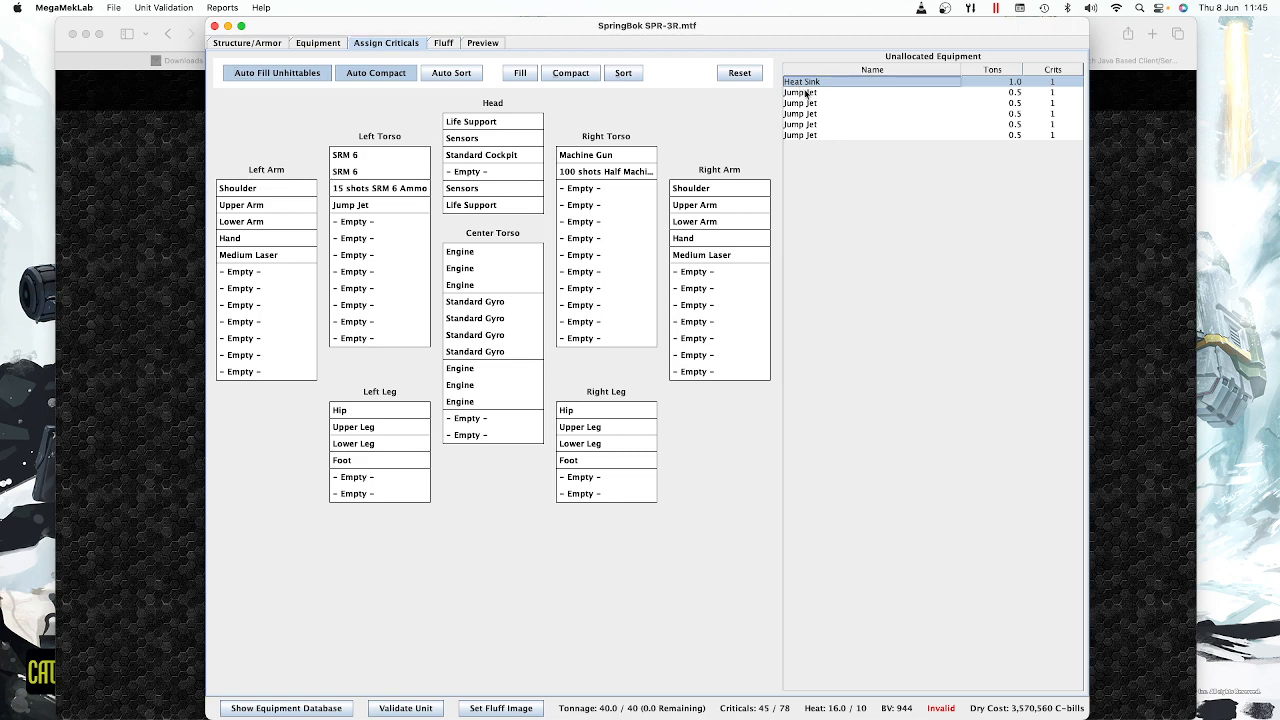
pyautogui.moveTo(806, 94); pyautogui.dragTo(376, 222)
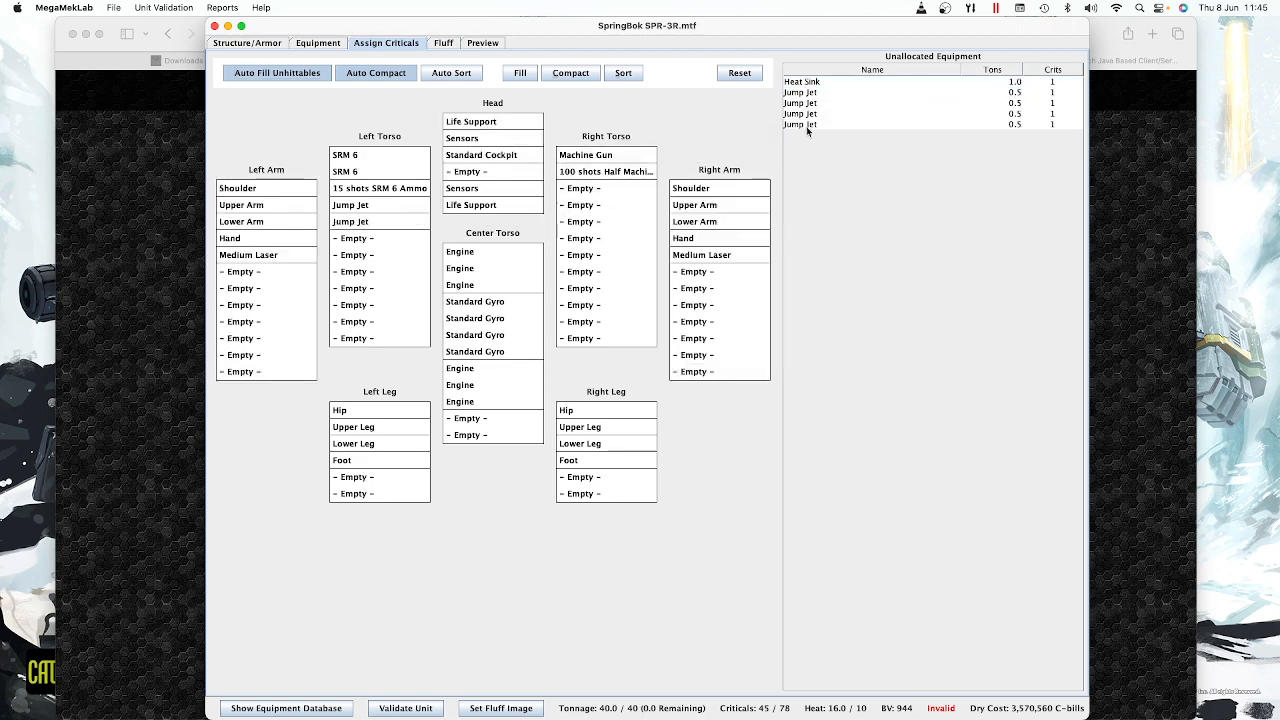
pyautogui.moveTo(806, 94); pyautogui.dragTo(582, 190)
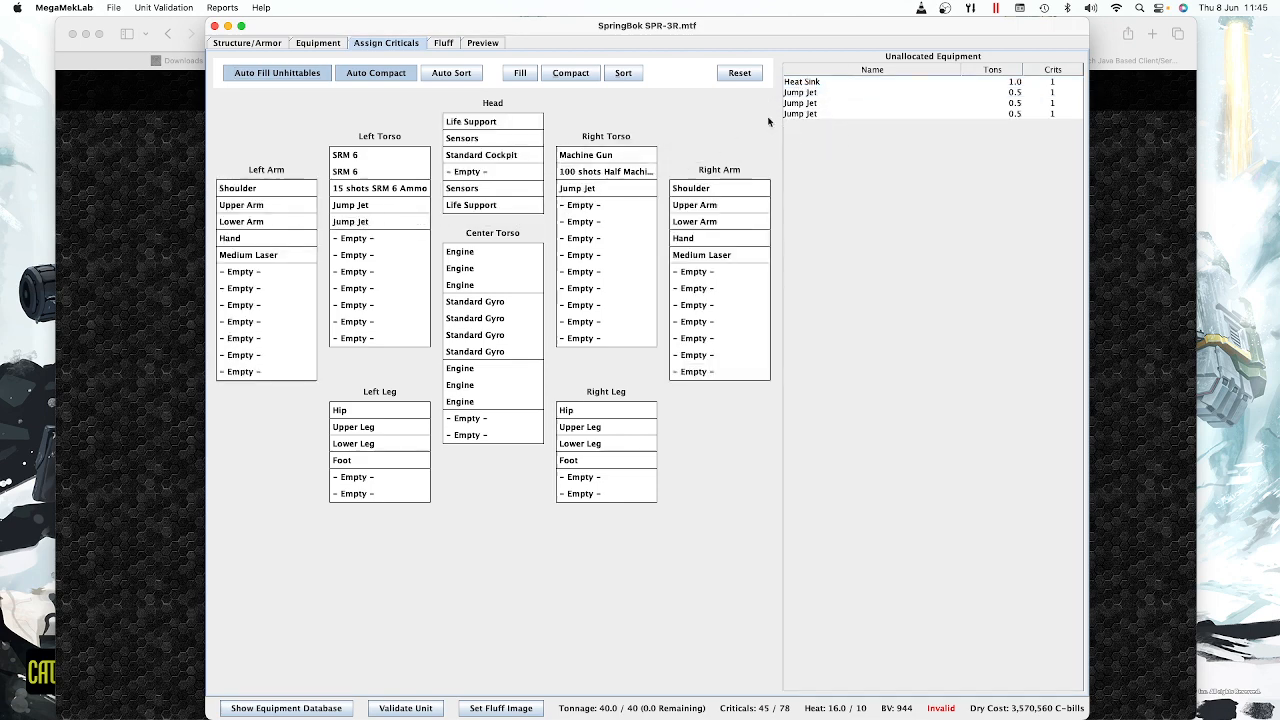
pyautogui.moveTo(806, 102); pyautogui.dragTo(600, 207)
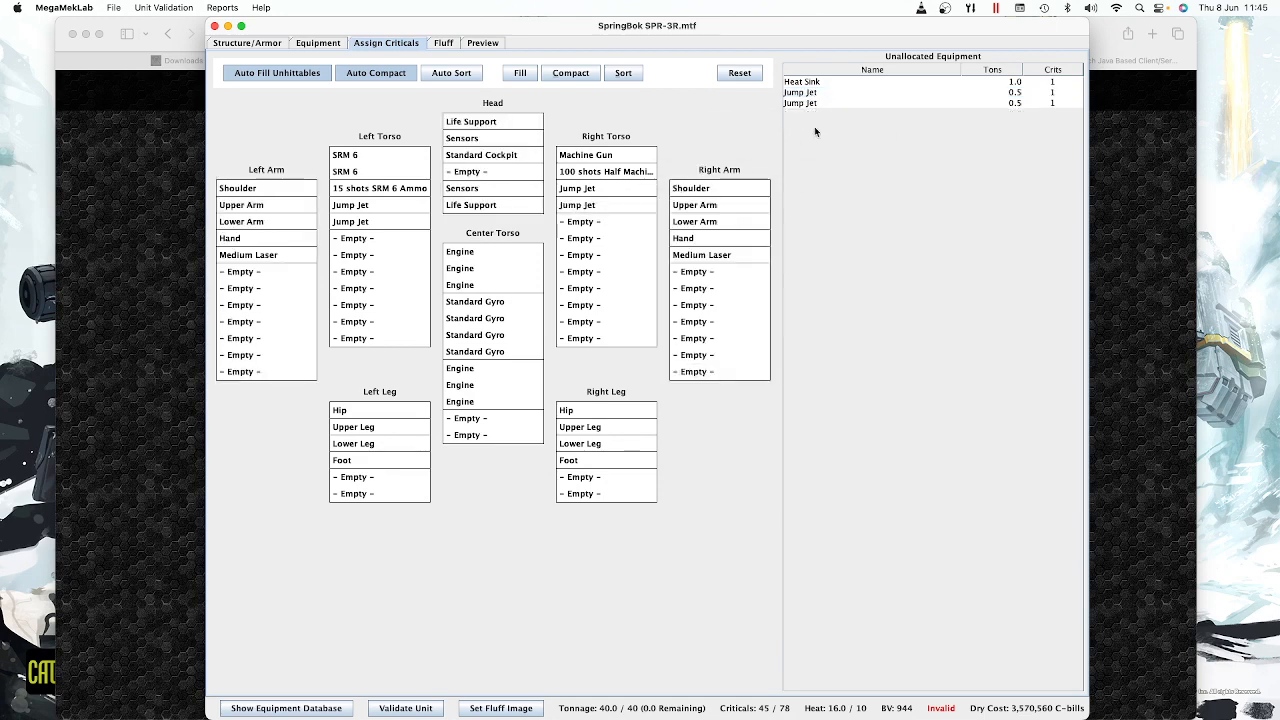
pyautogui.moveTo(808, 94); pyautogui.dragTo(469, 420)
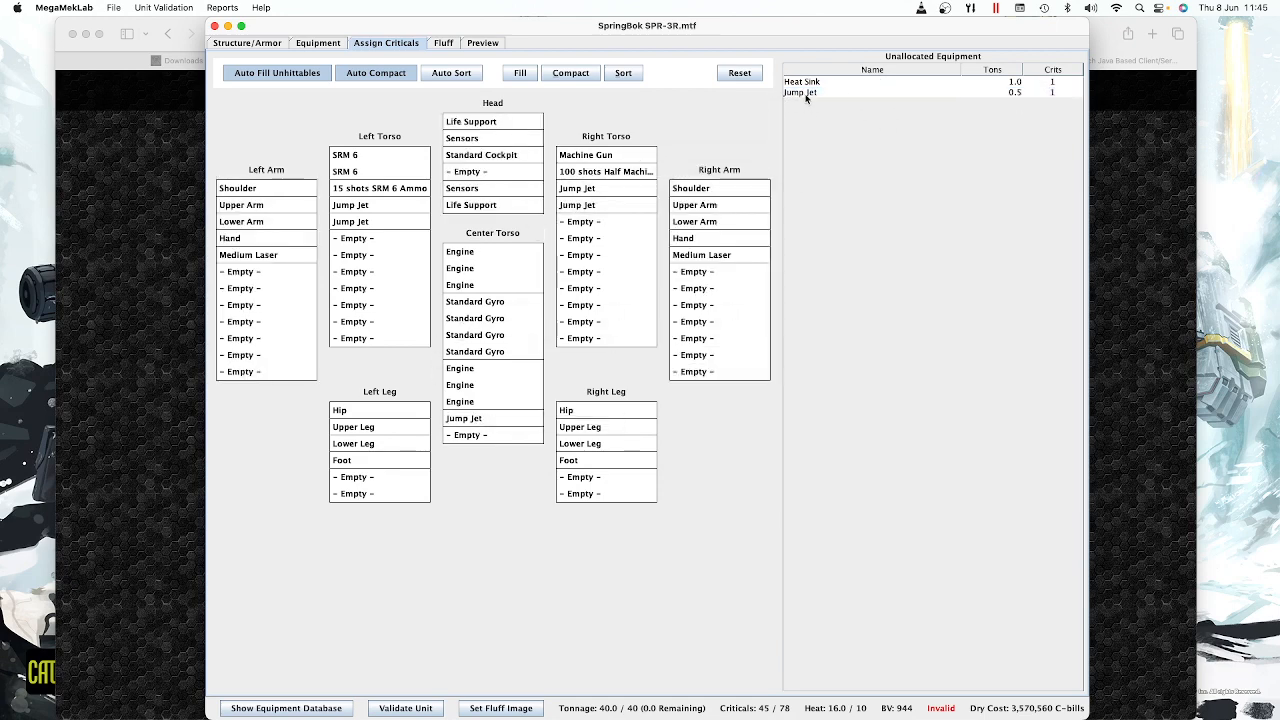
pyautogui.moveTo(806, 97); pyautogui.dragTo(474, 442)
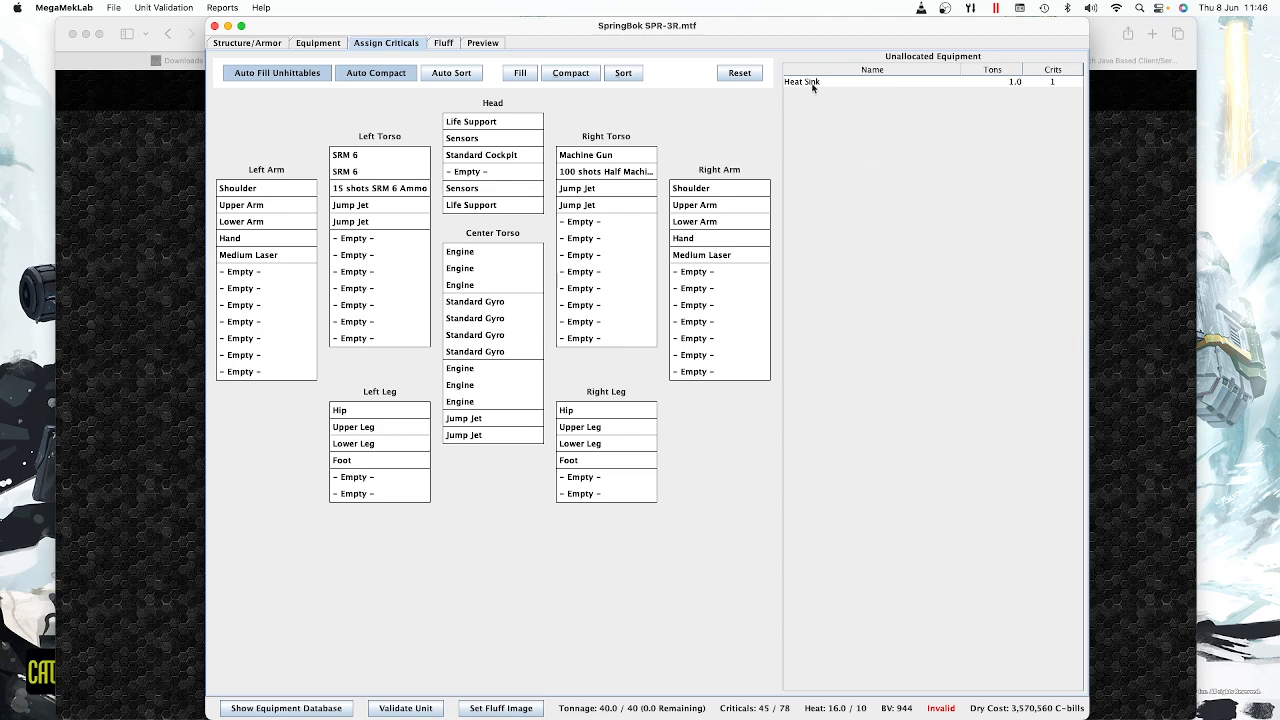
# Step: Check the heat sink settings and assign the unallocated Heat Sink to the right torso below the Jump Jets
pyautogui.click(240, 43)
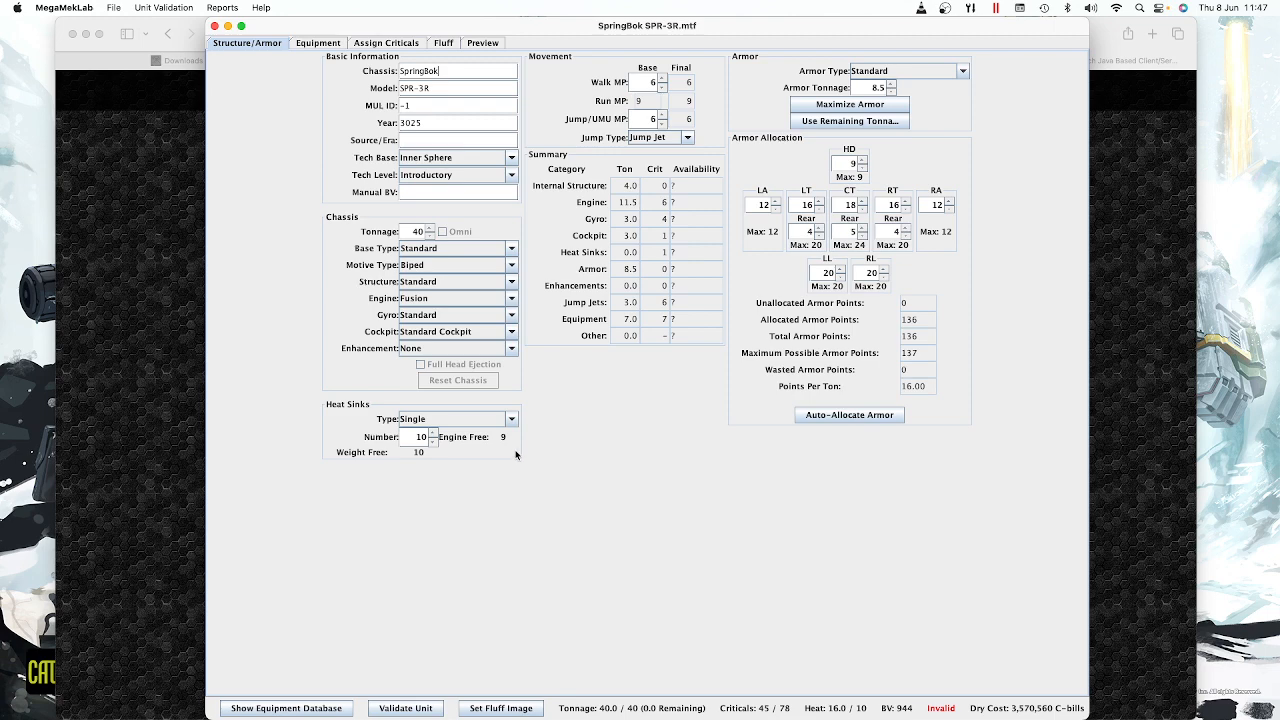
pyautogui.moveTo(506, 442)
pyautogui.click(316, 43)
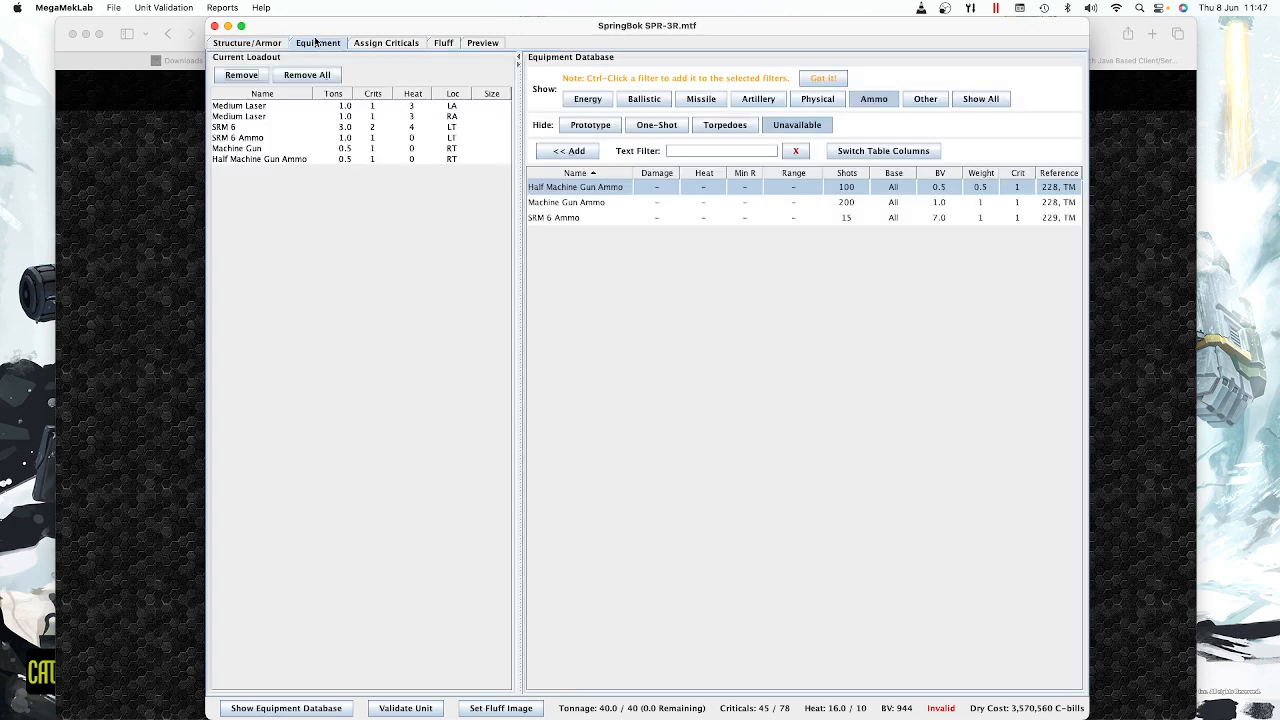
pyautogui.click(264, 43)
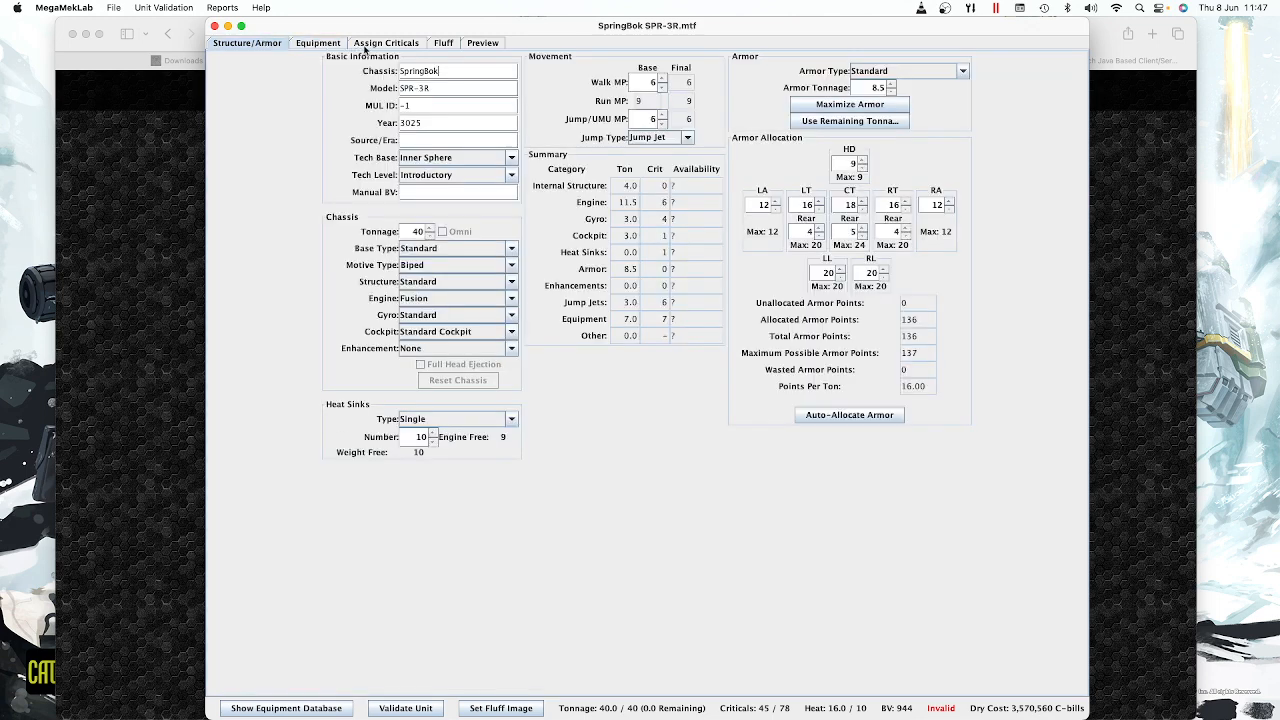
pyautogui.click(376, 44)
pyautogui.moveTo(808, 83); pyautogui.dragTo(587, 230)
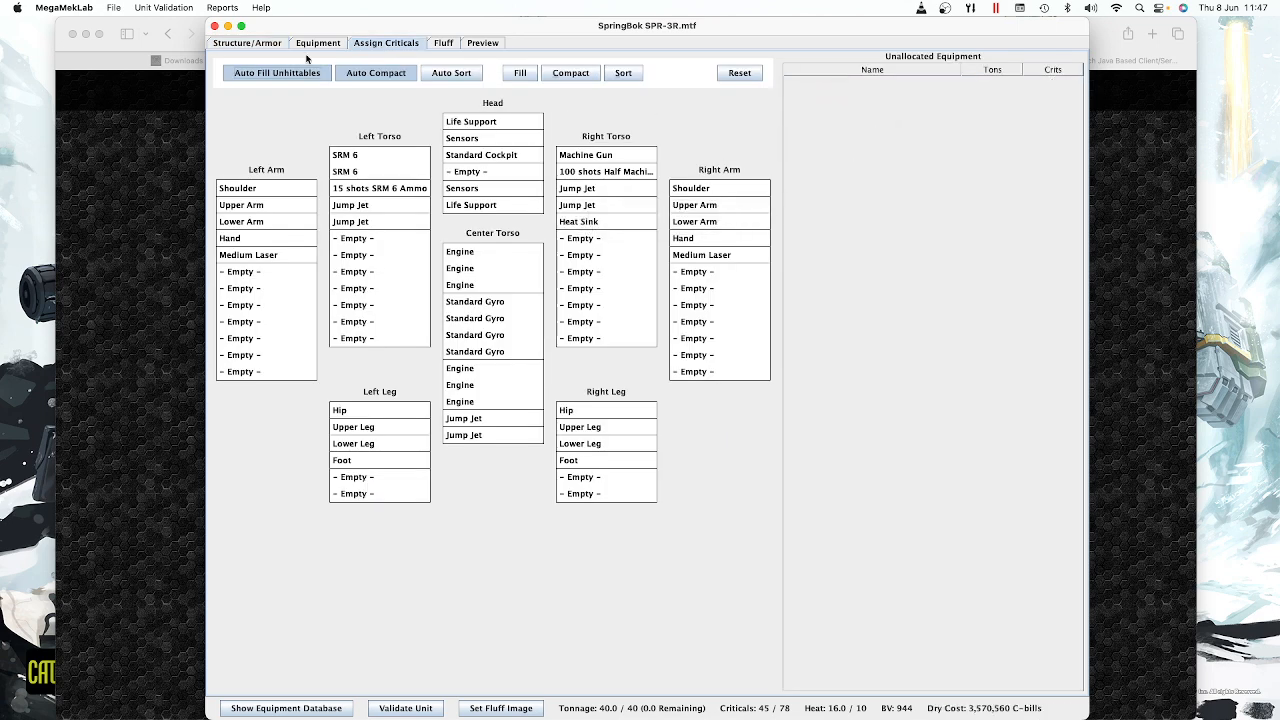
# Step: Review the available heat sink types and compare the heat generated by the Medium Lasers and the SRM 6 in the loadout
pyautogui.click(250, 43)
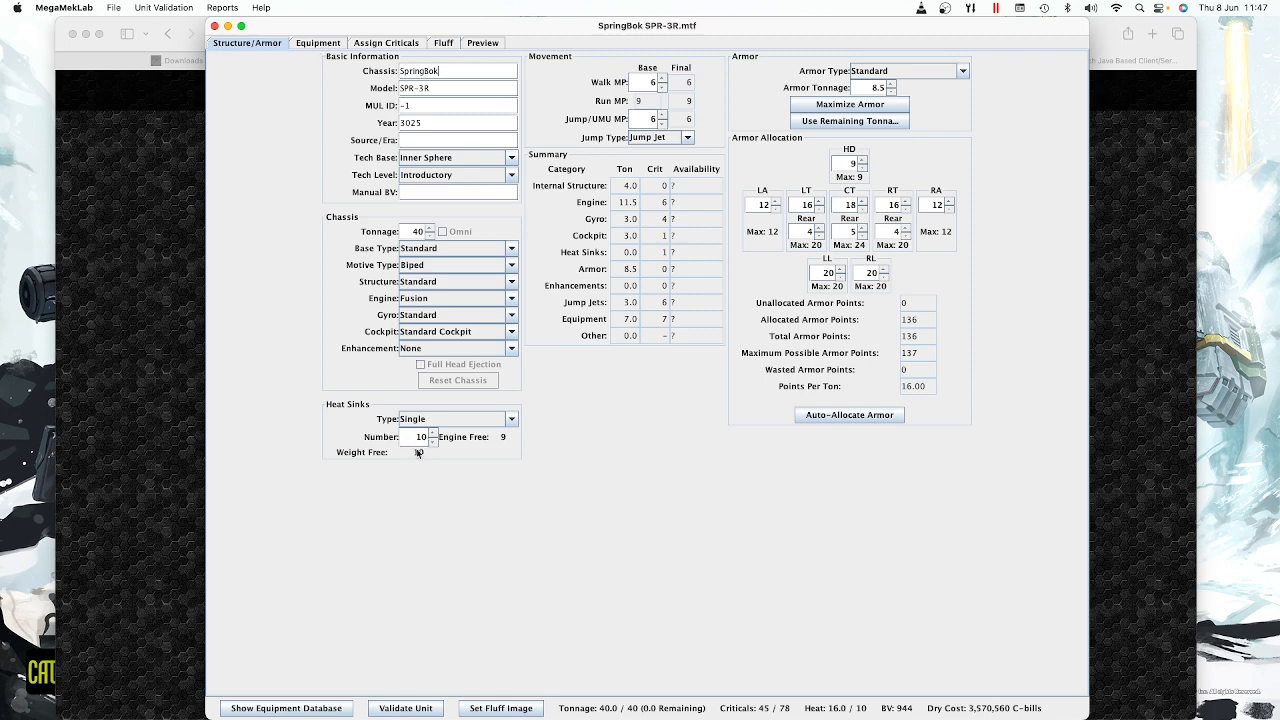
pyautogui.click(511, 420)
pyautogui.click(511, 428)
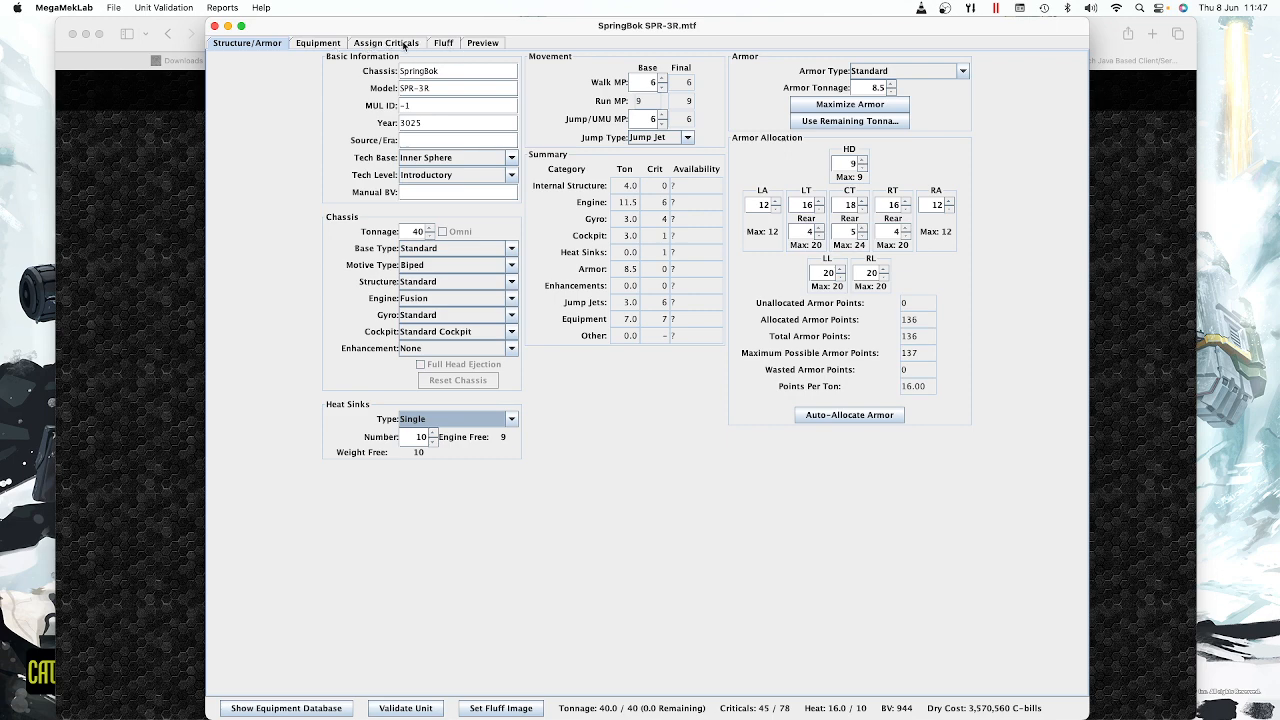
pyautogui.click(322, 44)
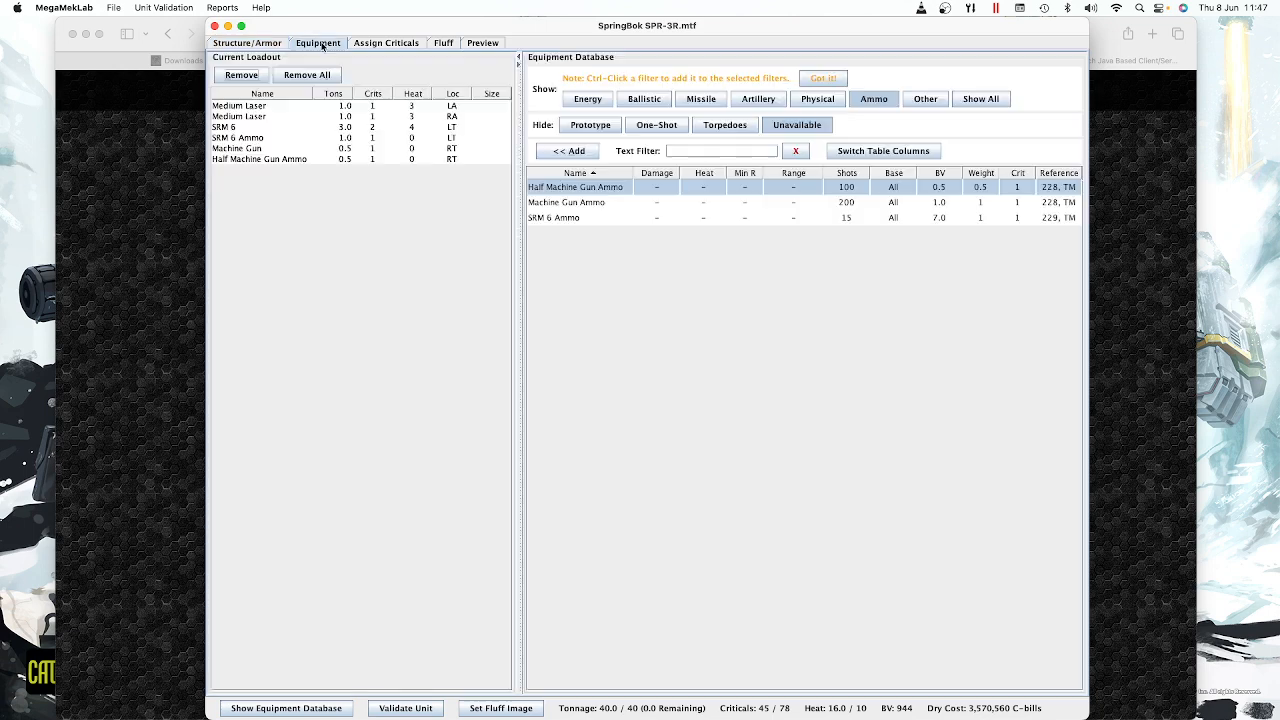
pyautogui.click(279, 106)
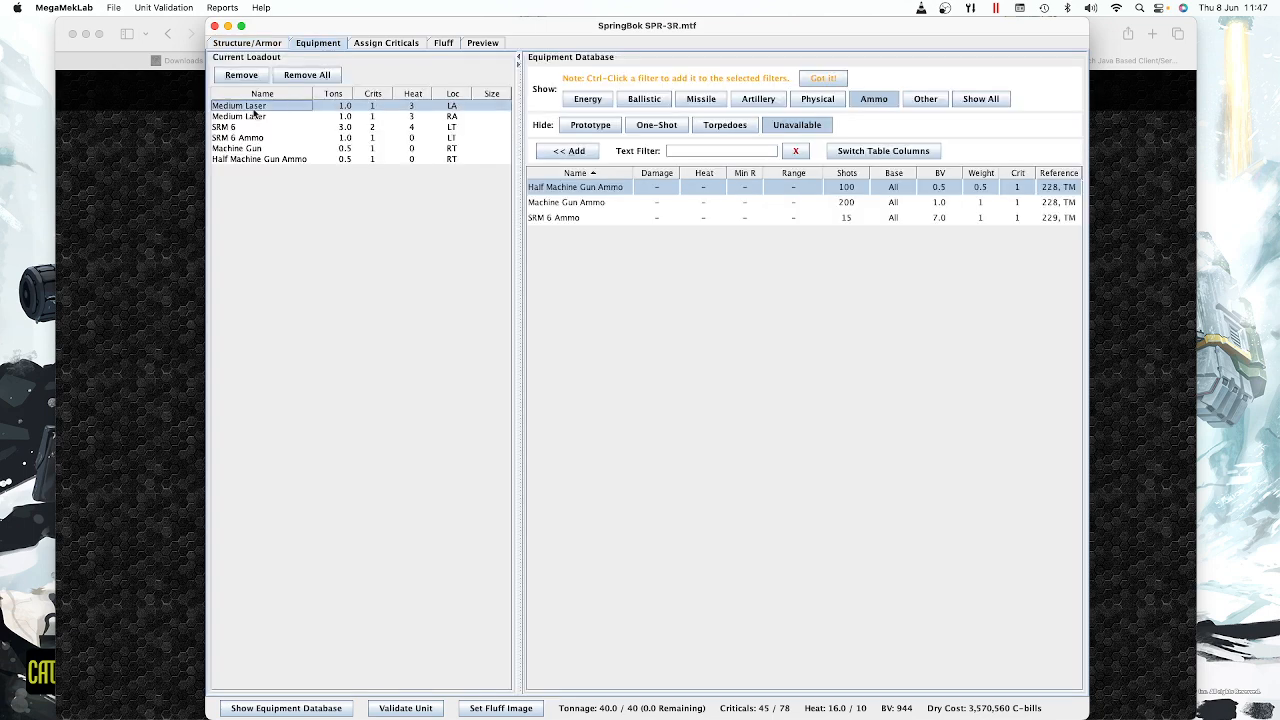
pyautogui.click(255, 116)
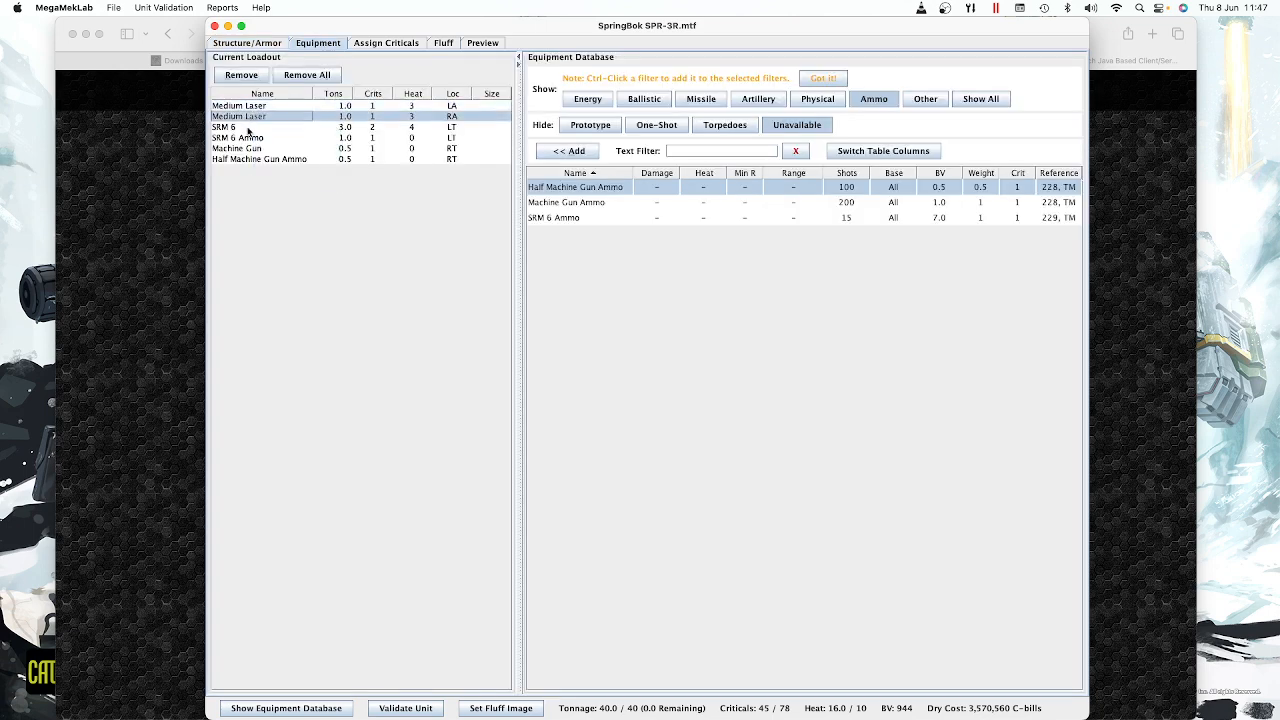
pyautogui.click(247, 128)
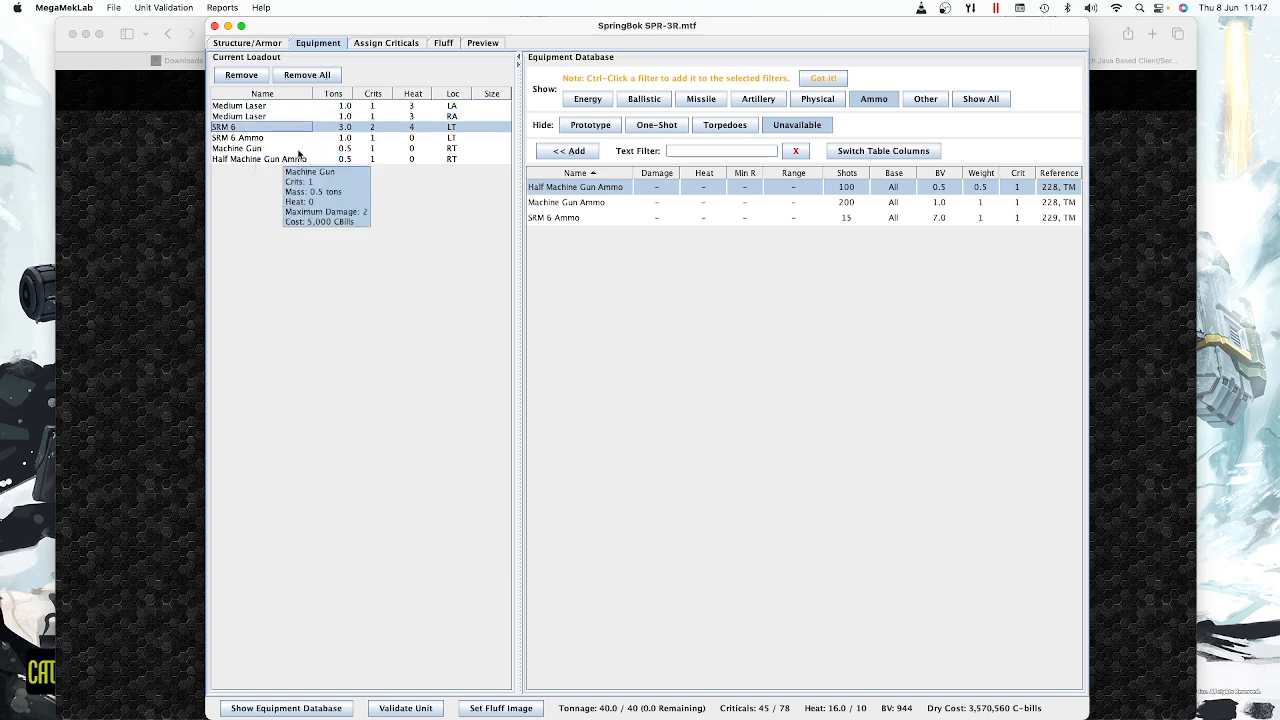
pyautogui.click(263, 44)
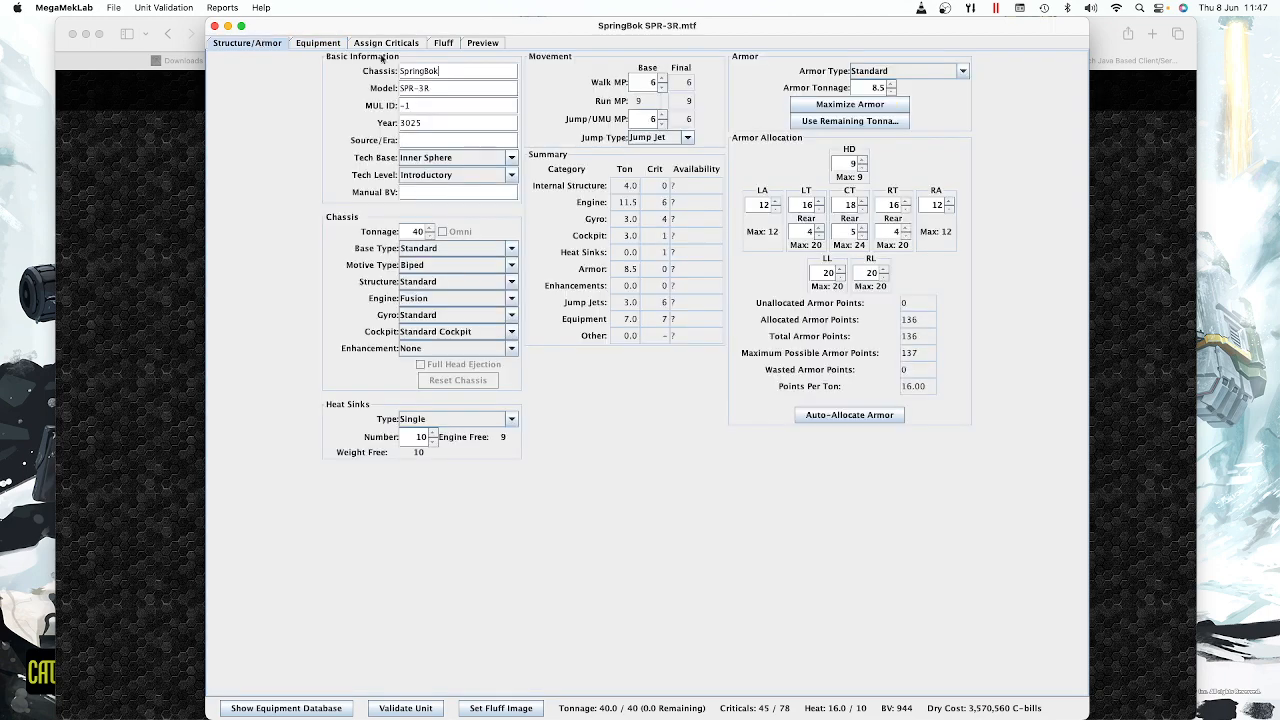
# Step: Raise the number of single heat sinks to 12 and reduce the armor tonnage to 6.5 to compensate for the weight
pyautogui.click(434, 434)
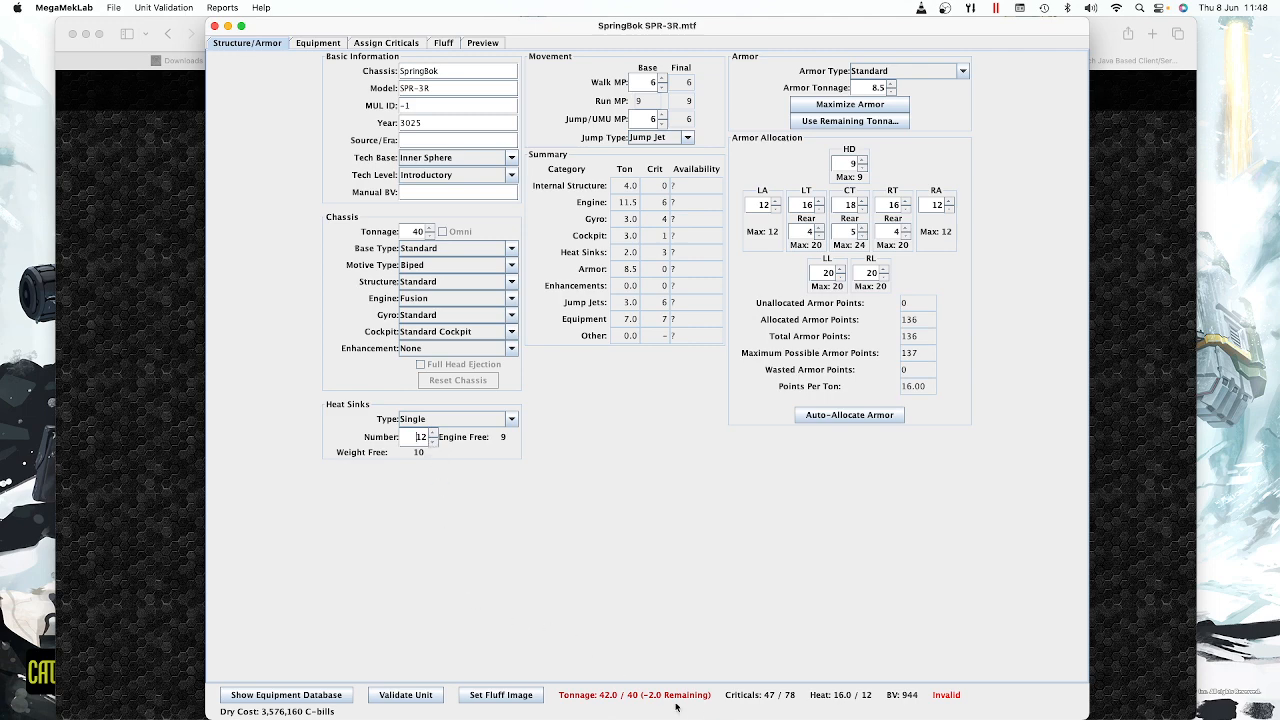
pyautogui.click(891, 91)
pyautogui.click(891, 91)
pyautogui.click(870, 415)
pyautogui.click(891, 92)
pyautogui.click(890, 92)
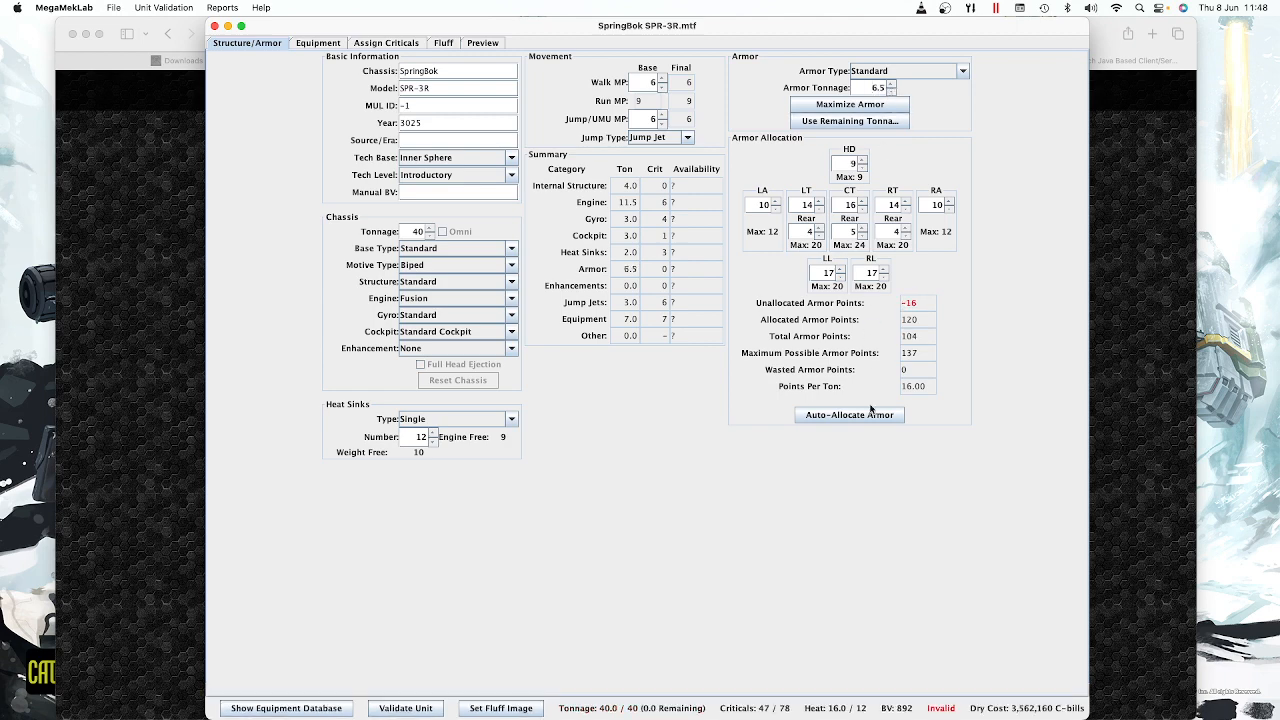
# Step: Auto-allocate the armor and fine-tune it to 13 on both side torso fronts and 15 front, 4 rear on the center torso
pyautogui.click(870, 416)
pyautogui.click(819, 208)
pyautogui.click(905, 208)
pyautogui.click(862, 202)
pyautogui.click(861, 235)
pyautogui.click(862, 200)
# Step: Assign the two unallocated Heat Sinks to critical slots, one in the left torso and one in the right torso
pyautogui.click(336, 43)
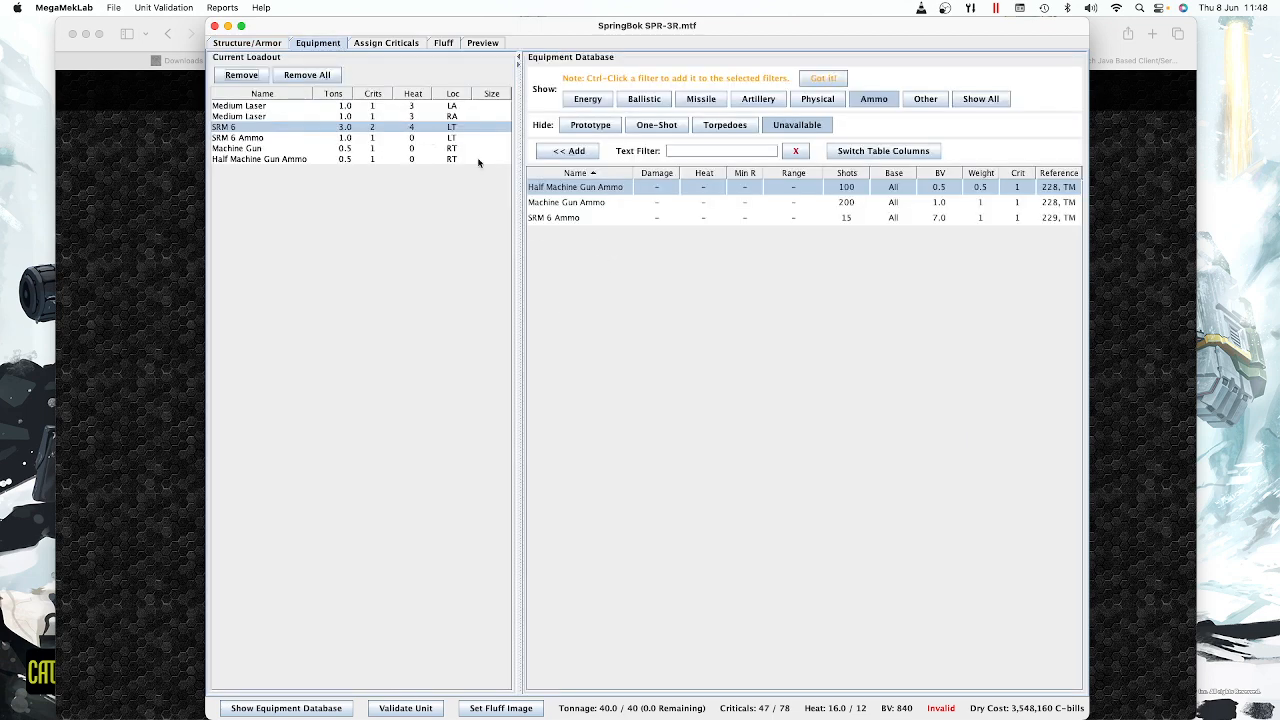
pyautogui.click(374, 44)
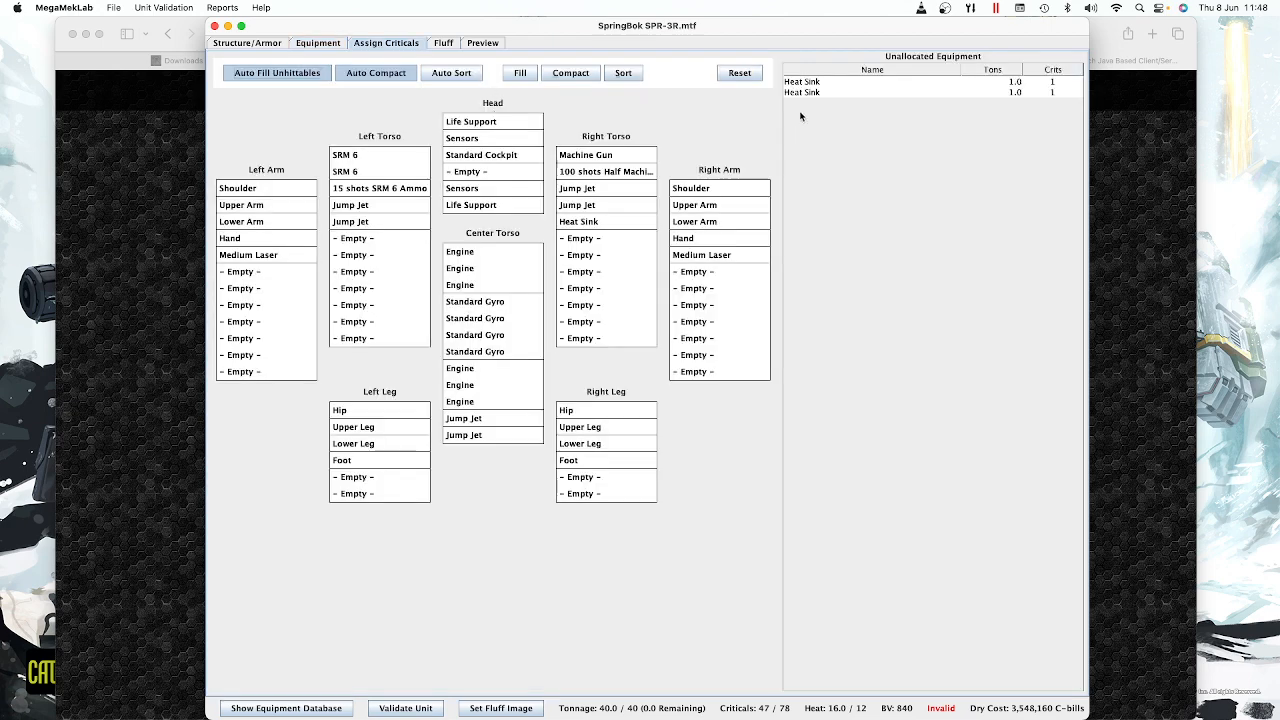
pyautogui.moveTo(805, 82); pyautogui.dragTo(360, 238)
pyautogui.moveTo(839, 82); pyautogui.dragTo(603, 240)
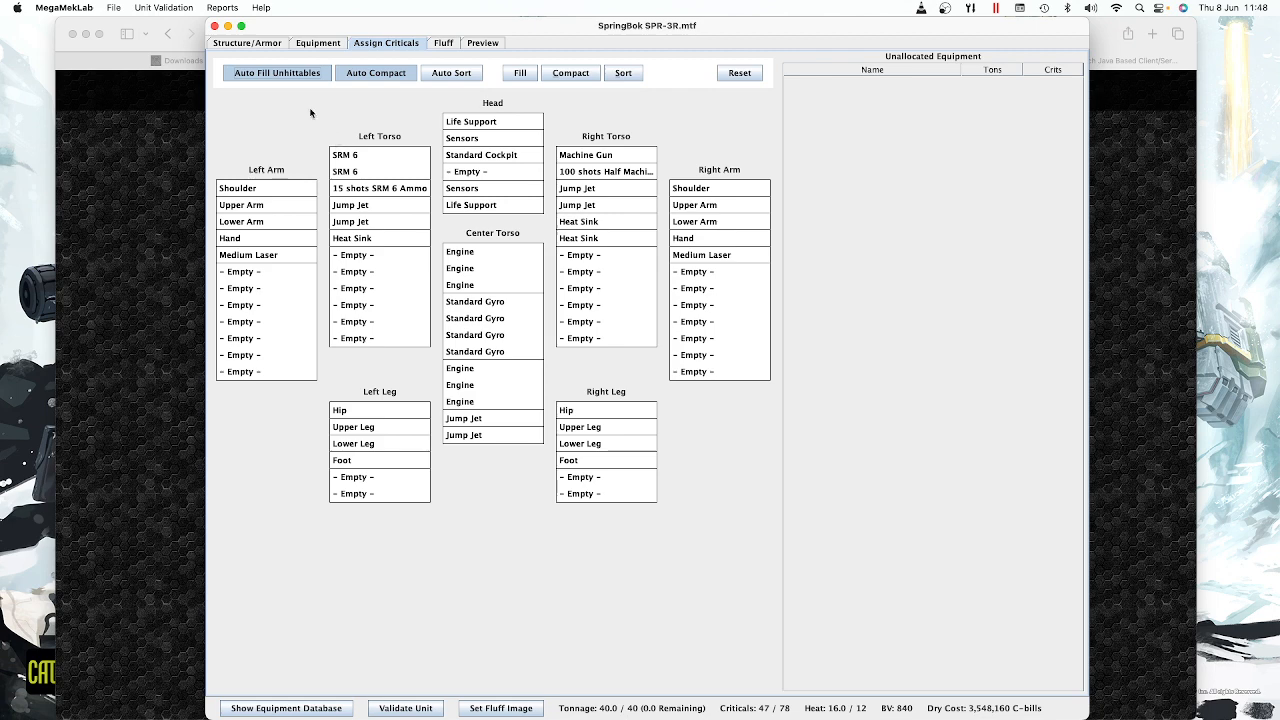
# Step: Save the Mek as SpringBok SPR-3R.mtf in the custom folder
pyautogui.click(248, 45)
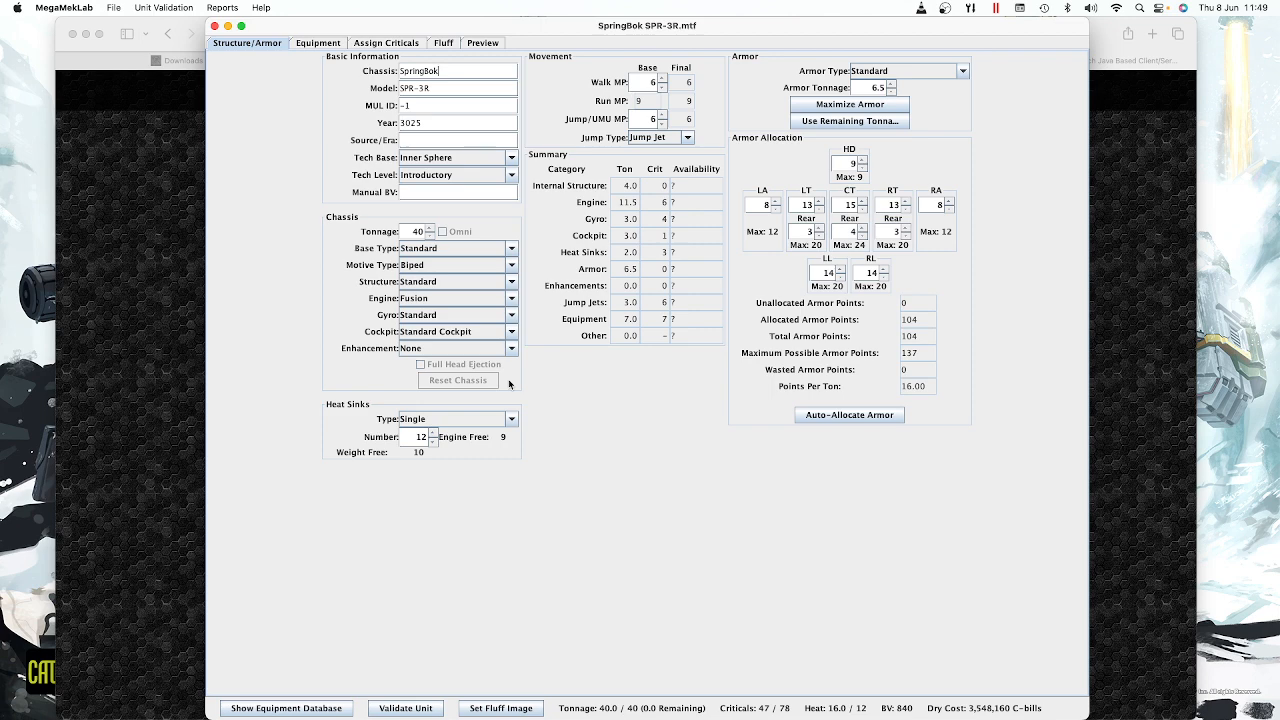
pyautogui.click(115, 8)
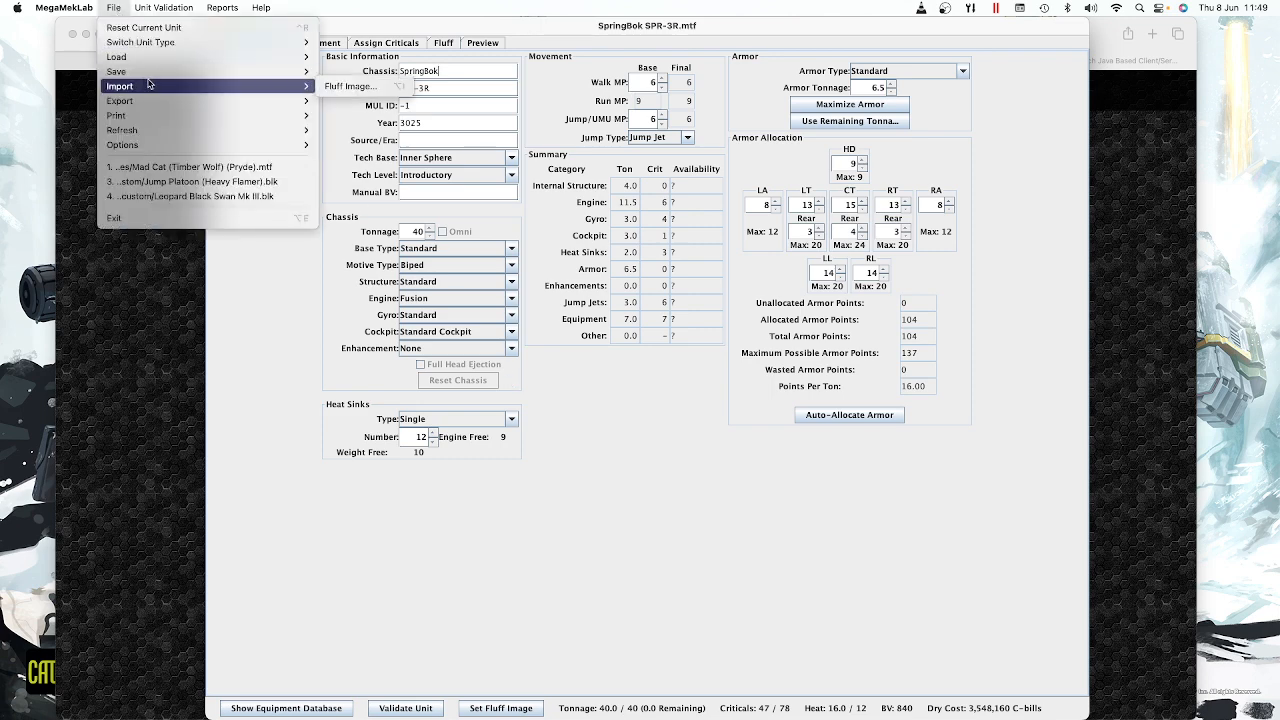
pyautogui.moveTo(154, 77)
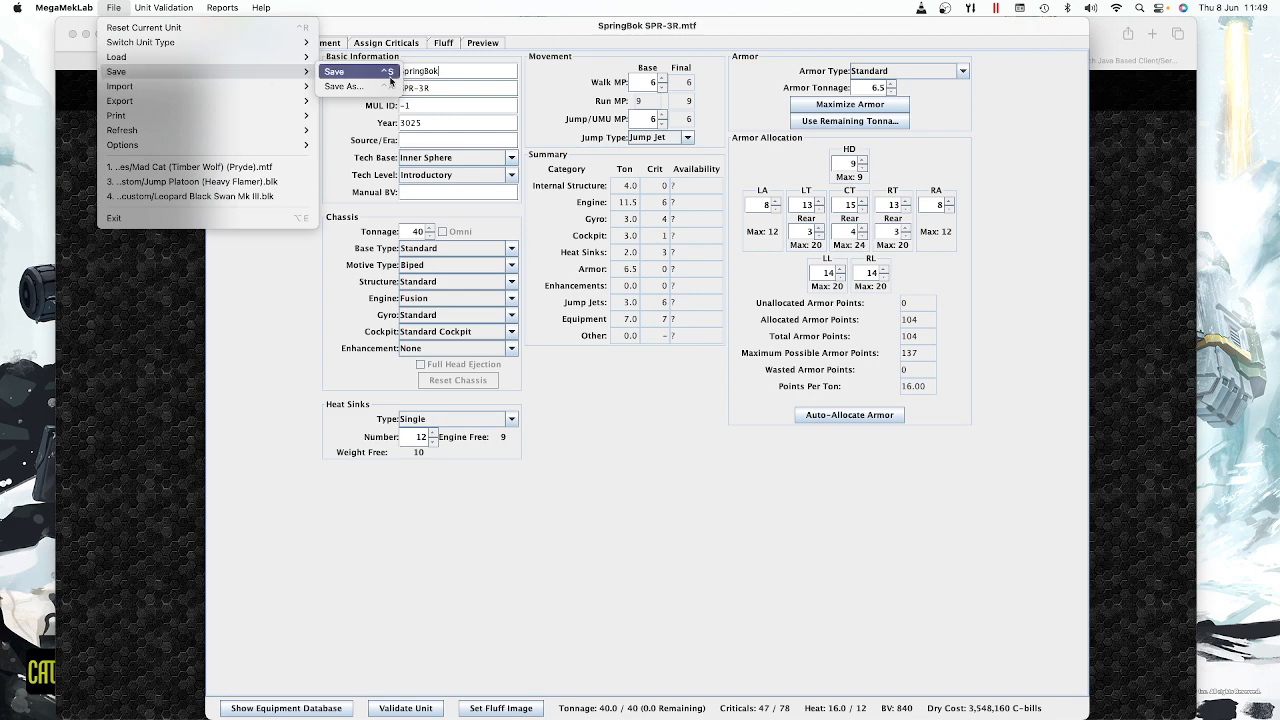
pyautogui.click(368, 77)
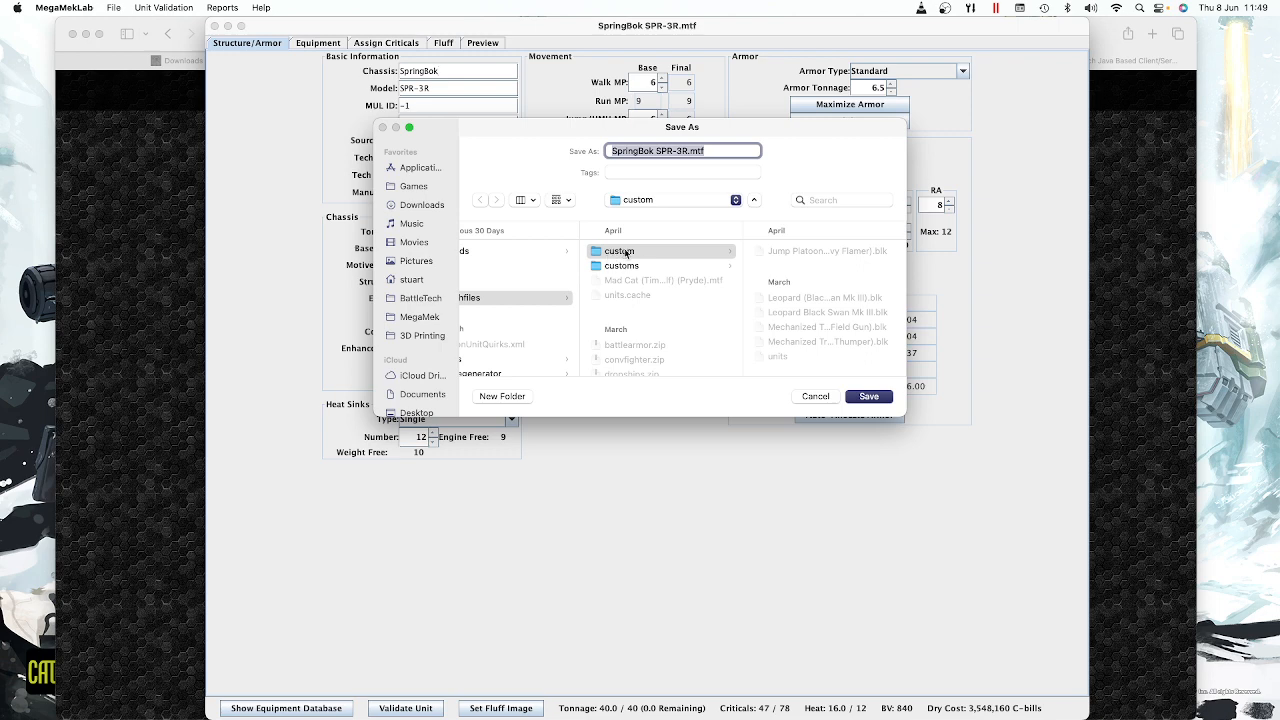
pyautogui.click(620, 253)
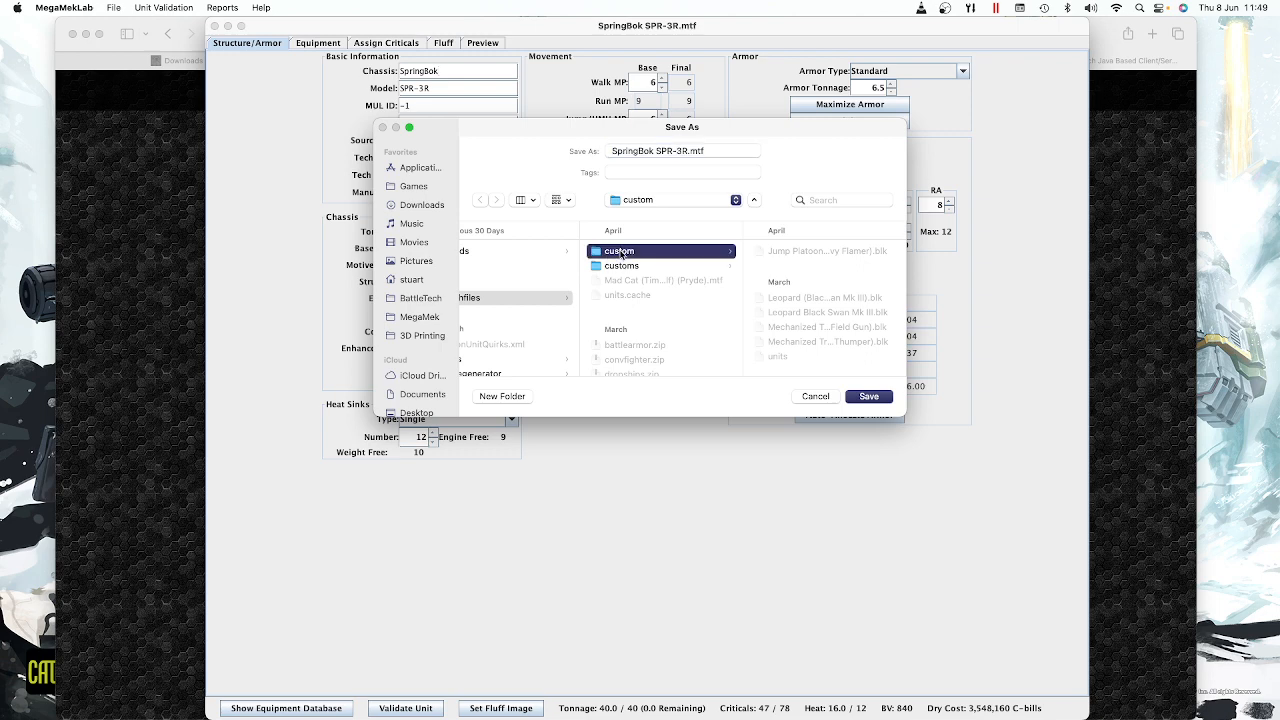
pyautogui.click(869, 396)
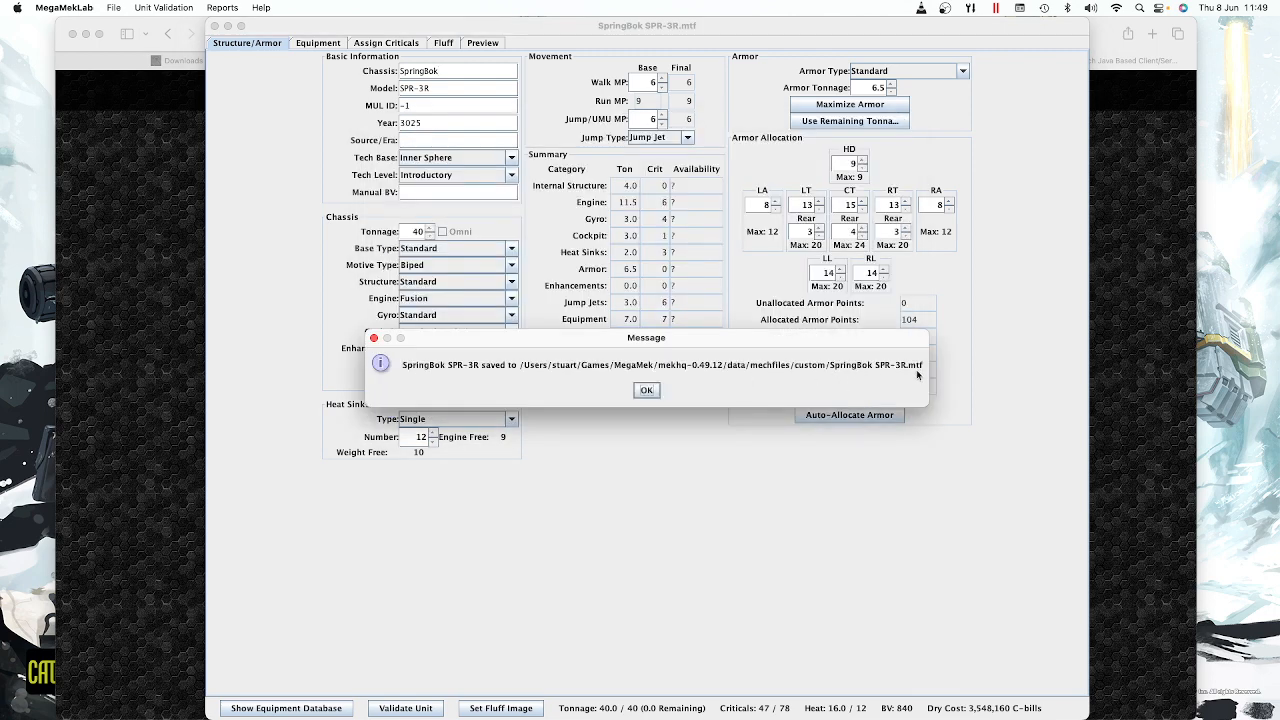
pyautogui.click(647, 391)
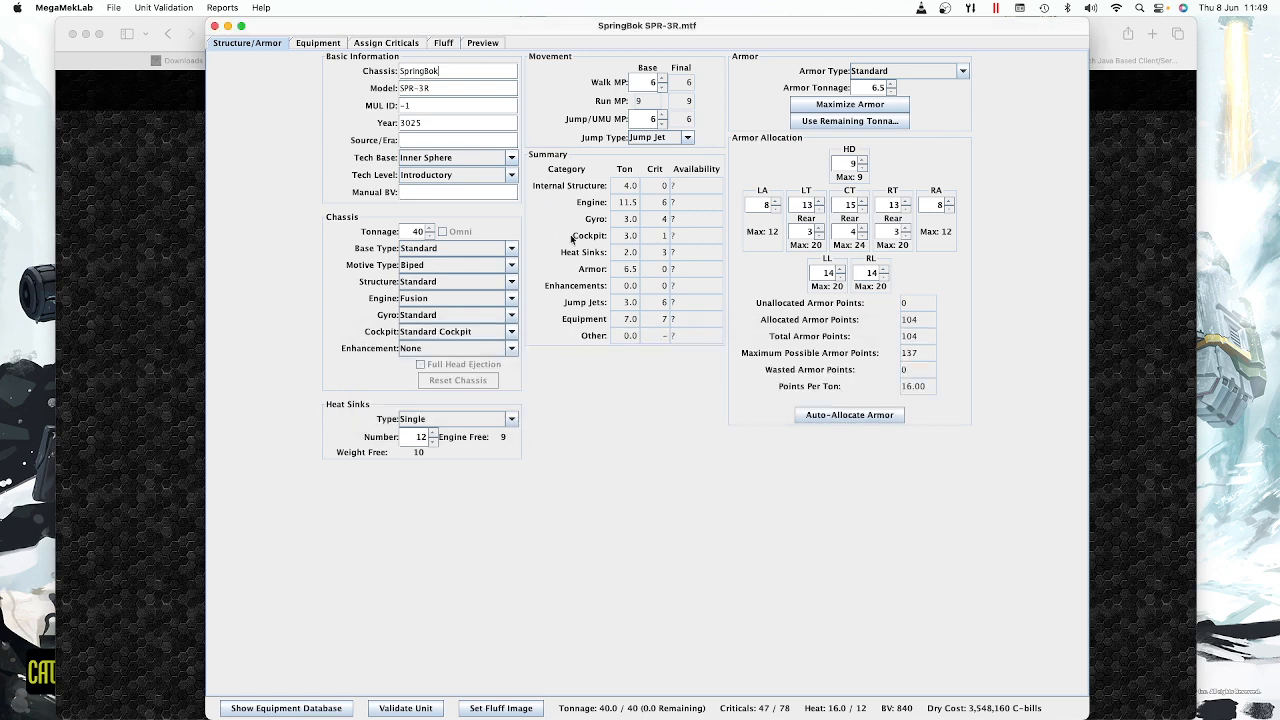
# Step: Export the current unit's record sheet to PDF as SpringBok SPR-3R.pdf in the mekhq-0.49.12 folder
pyautogui.click(114, 8)
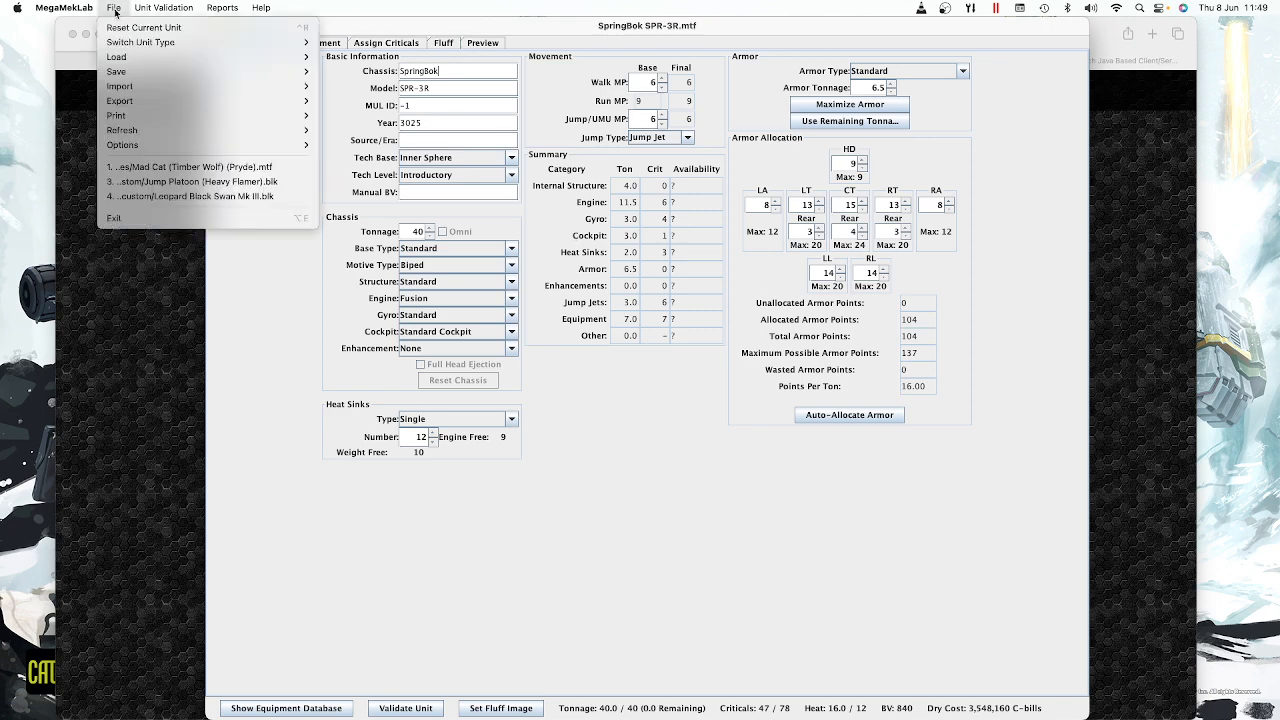
pyautogui.moveTo(150, 101)
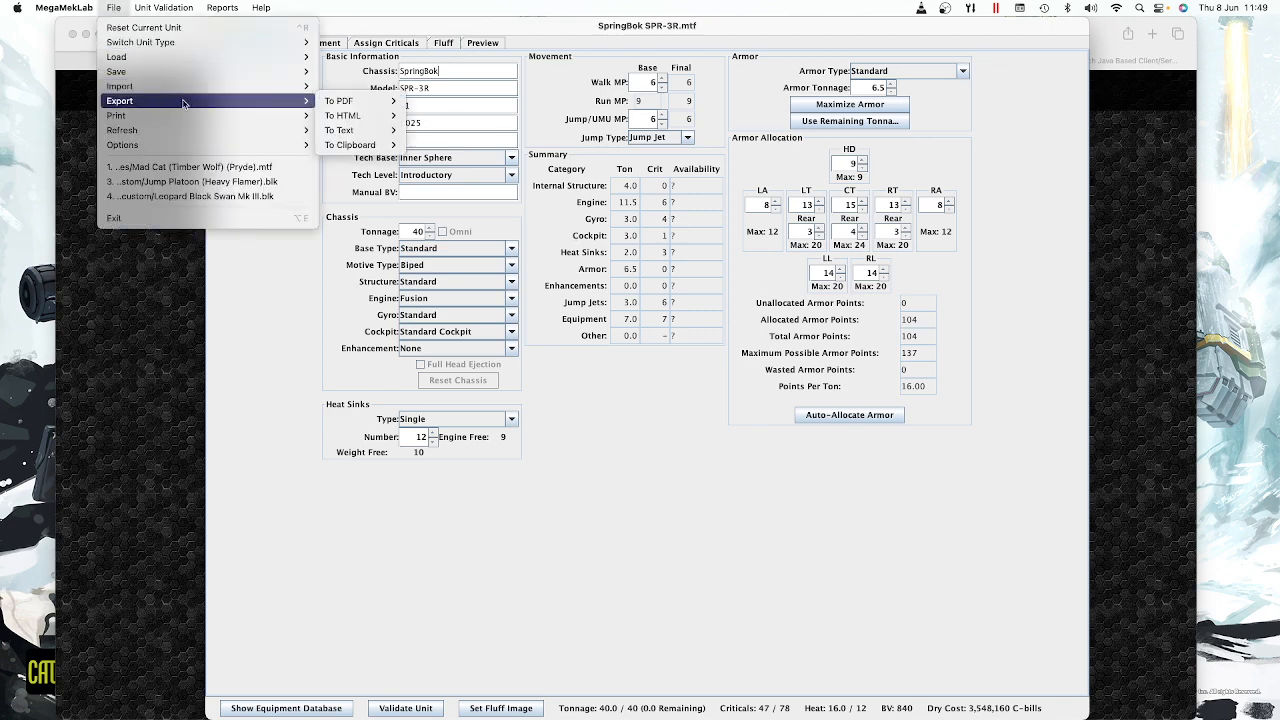
pyautogui.moveTo(345, 101)
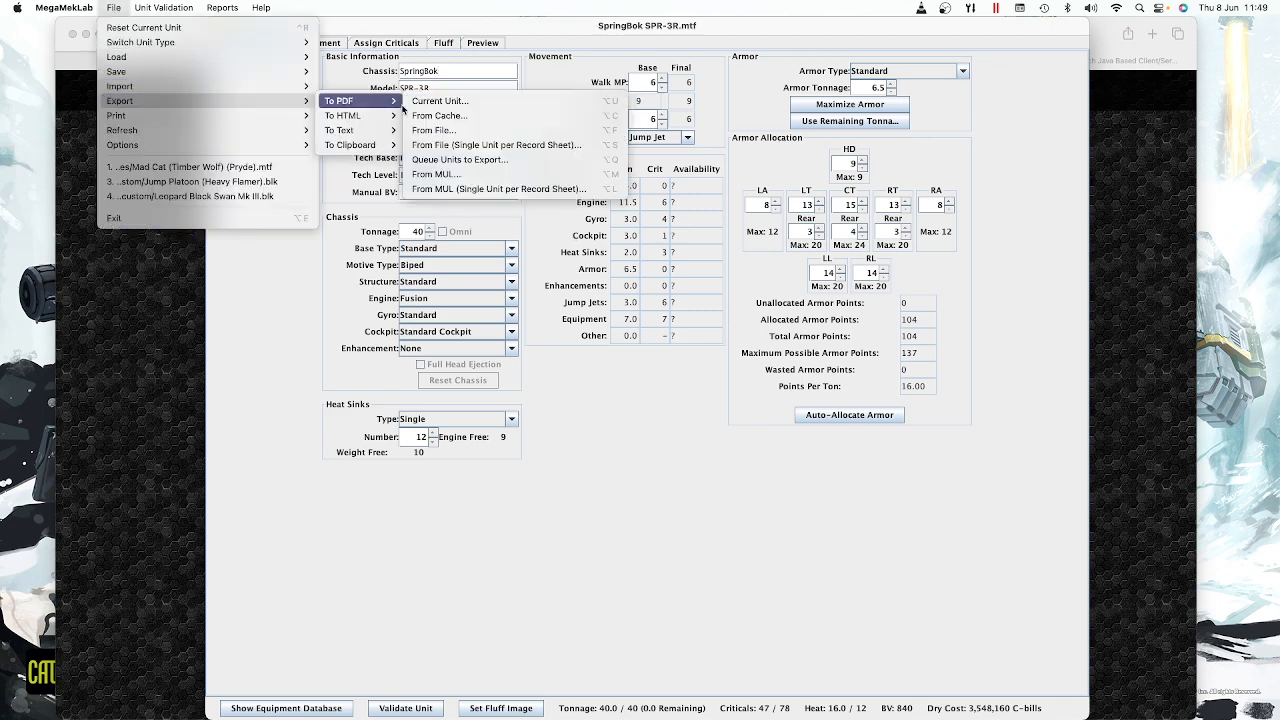
pyautogui.click(459, 102)
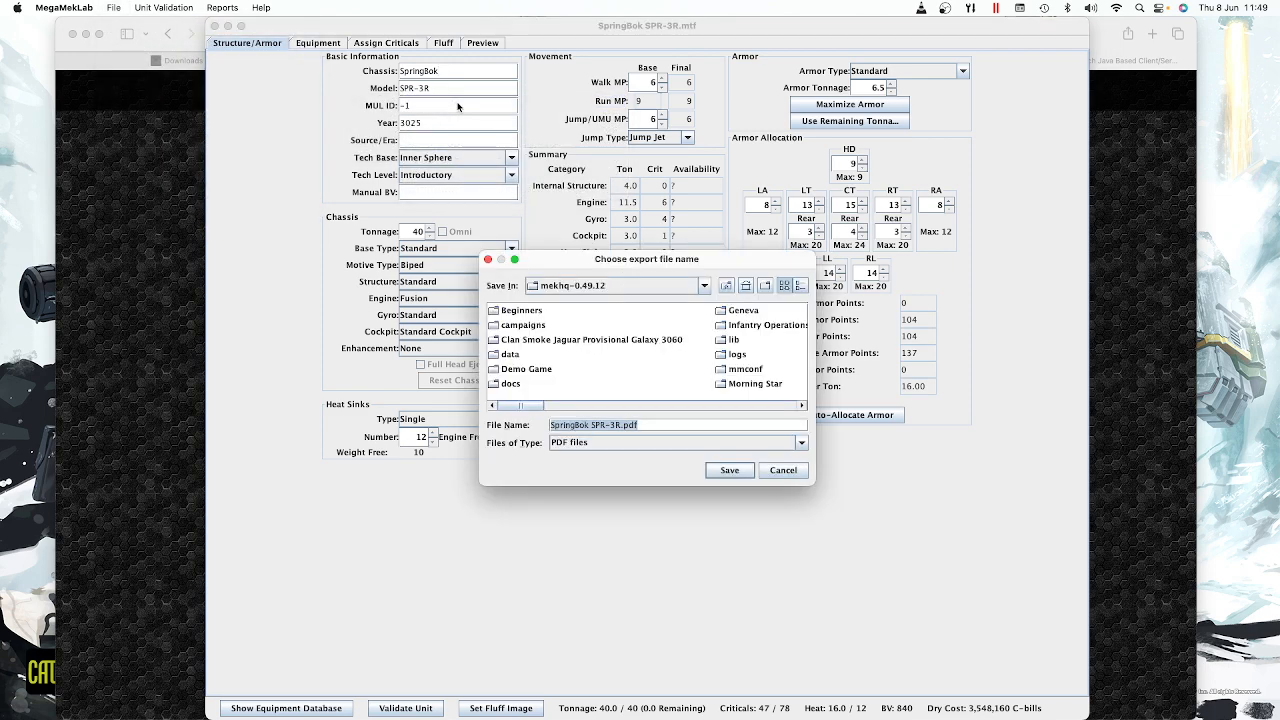
pyautogui.click(729, 470)
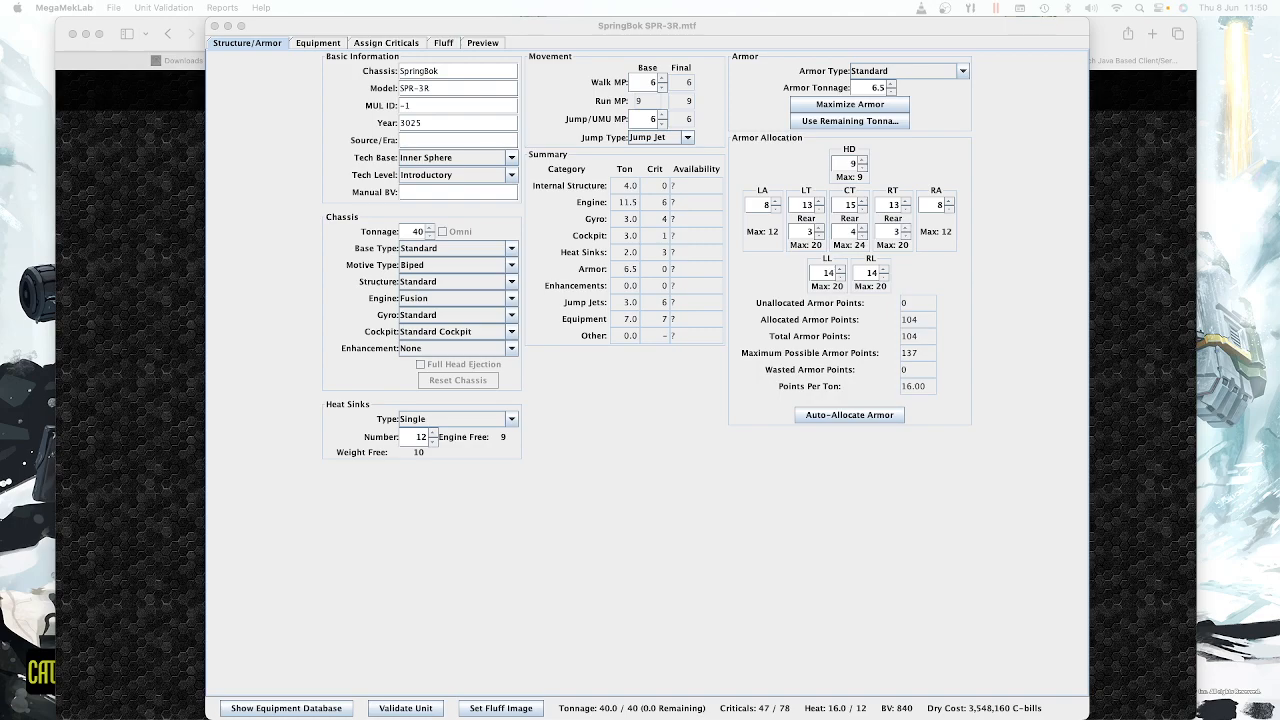
# Step: Examine the exported SpringBok SPR-3R.pdf record sheet in Preview, close it and return to MegaMekLab
pyautogui.moveTo(880, 34); pyautogui.dragTo(567, 9)
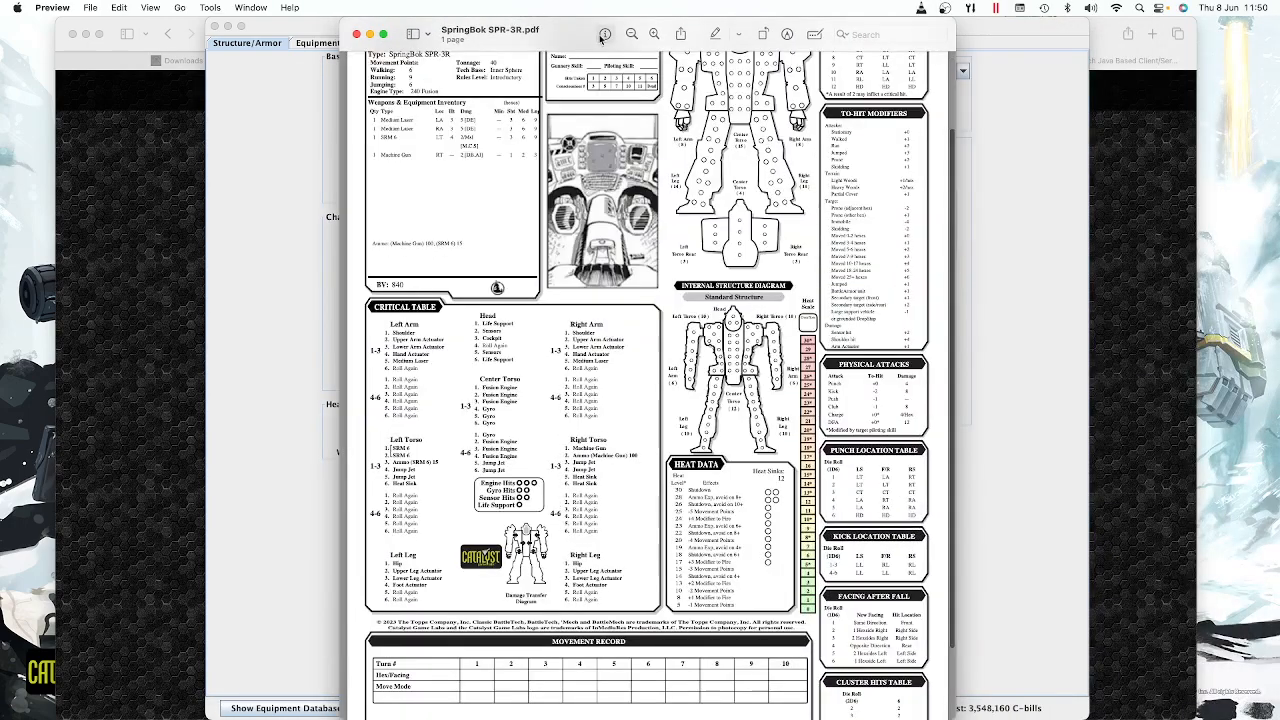
pyautogui.click(631, 34)
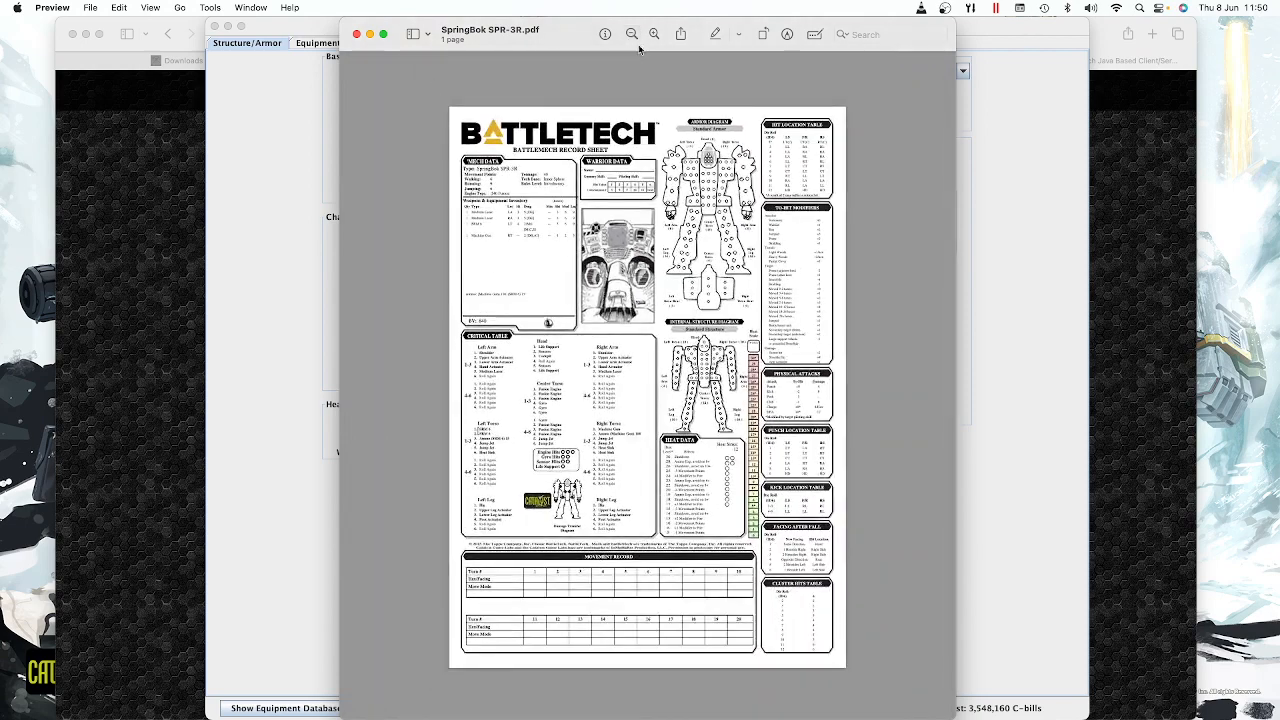
pyautogui.click(653, 34)
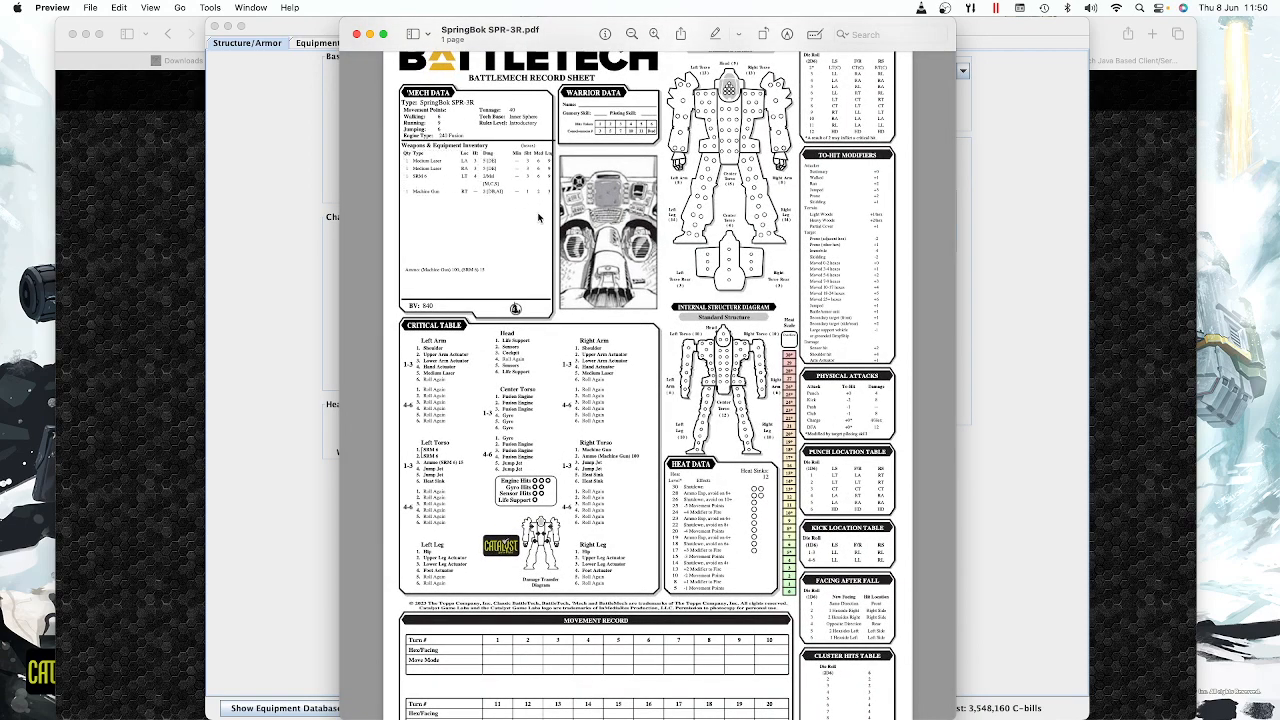
pyautogui.click(356, 34)
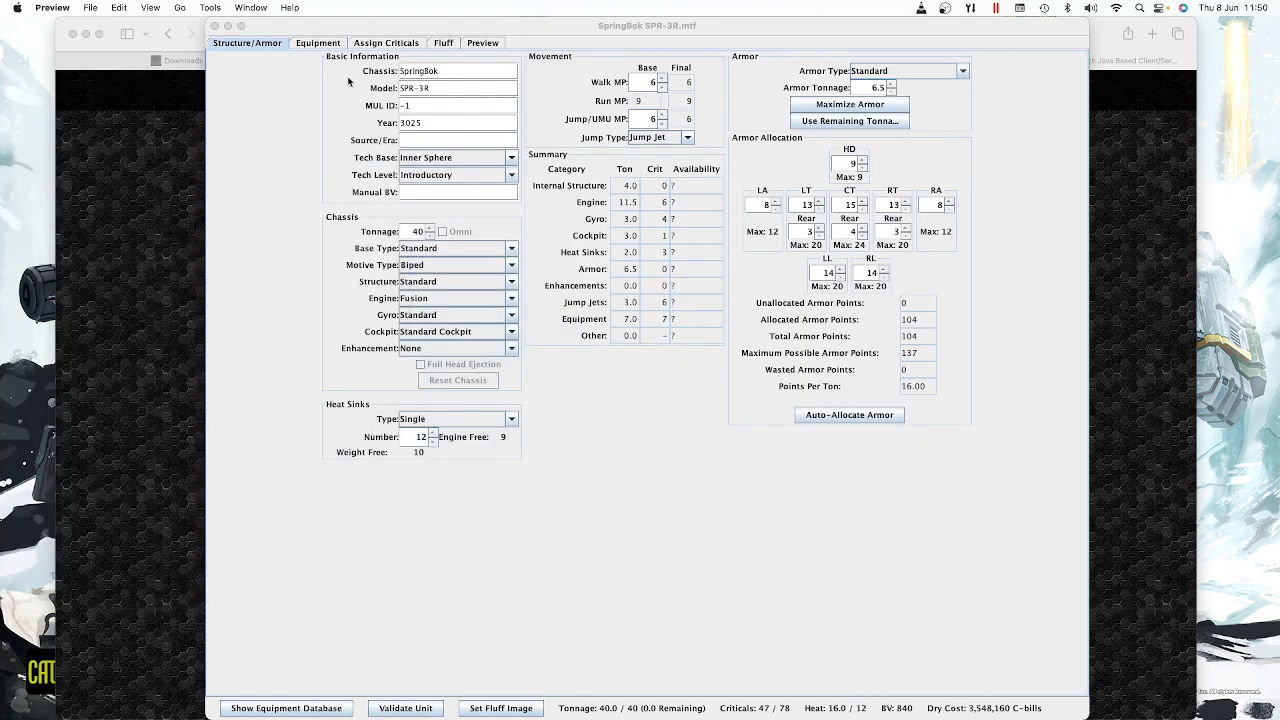
pyautogui.click(254, 46)
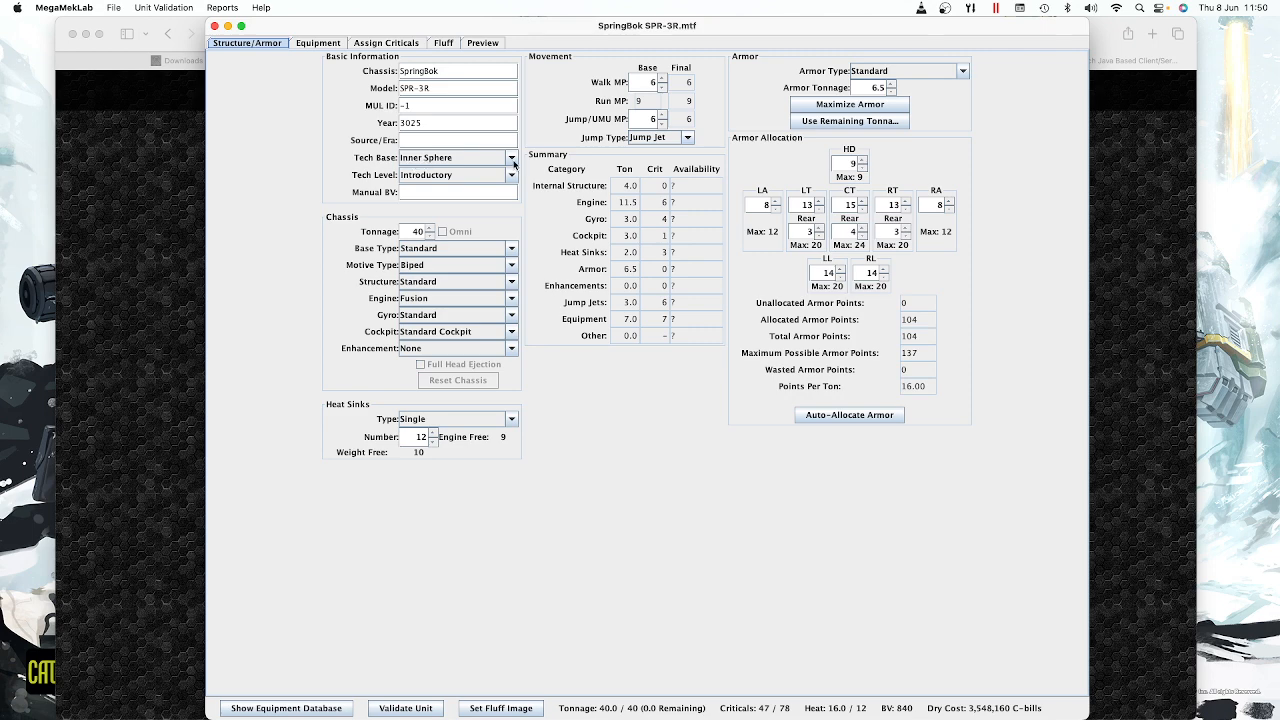
# Step: Review the Mek's tech base options, equipment loadout, critical slot assignments and fluff fields
pyautogui.click(511, 160)
pyautogui.click(511, 160)
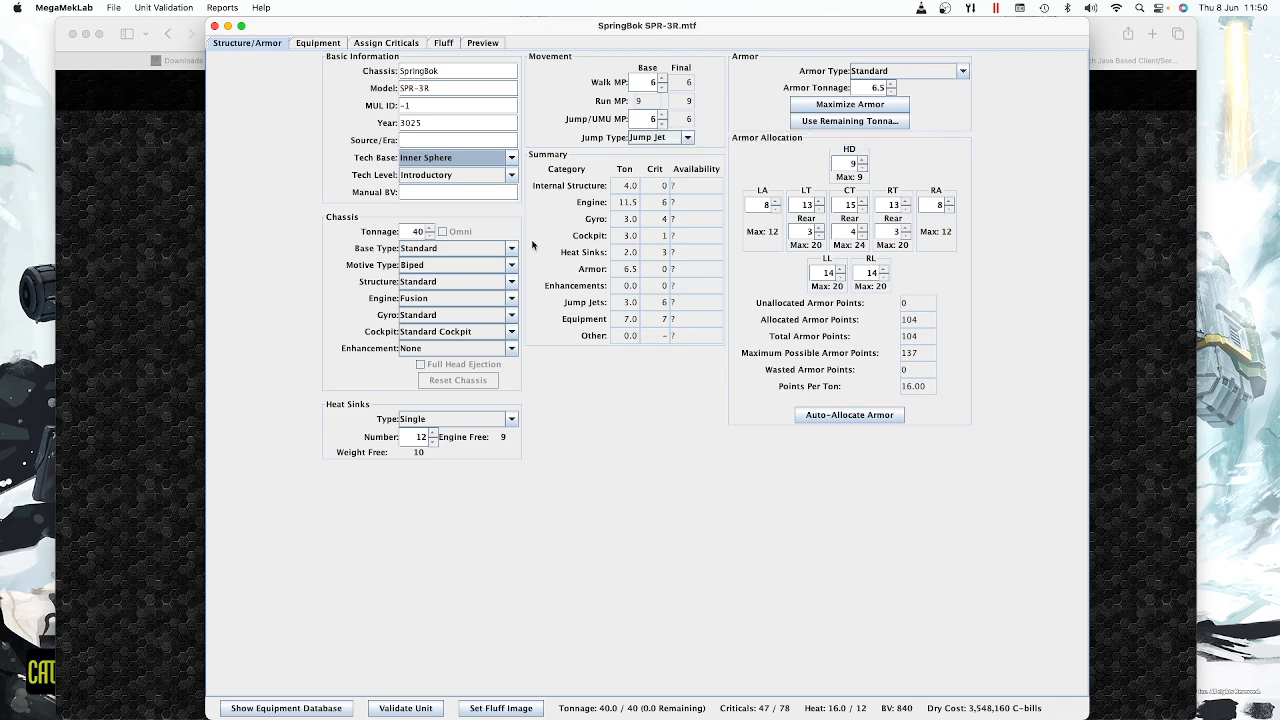
pyautogui.click(326, 45)
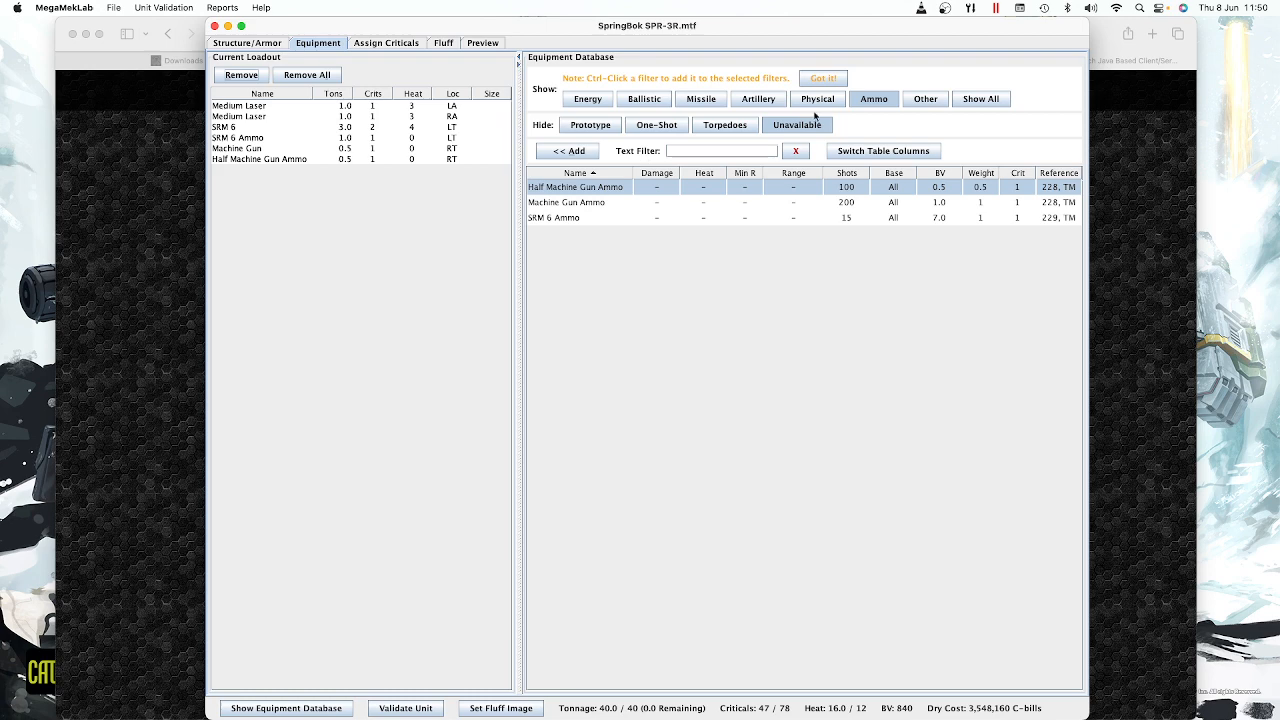
pyautogui.click(264, 45)
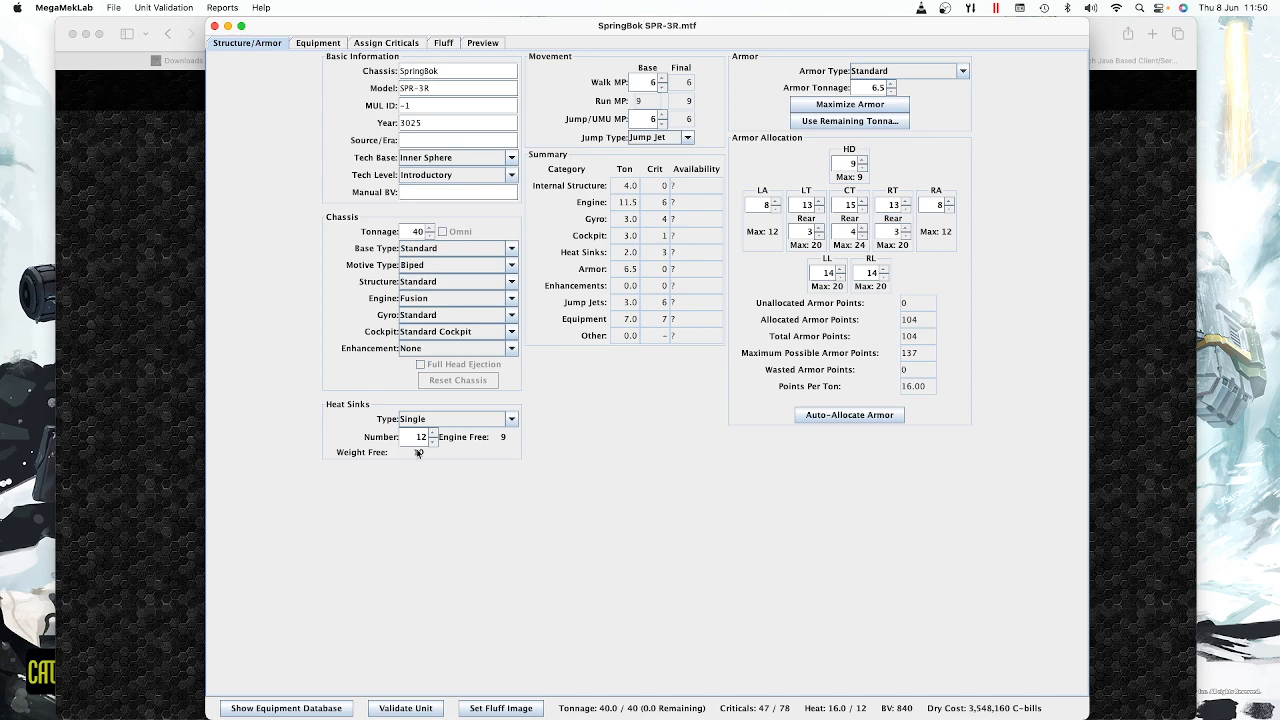
pyautogui.click(386, 43)
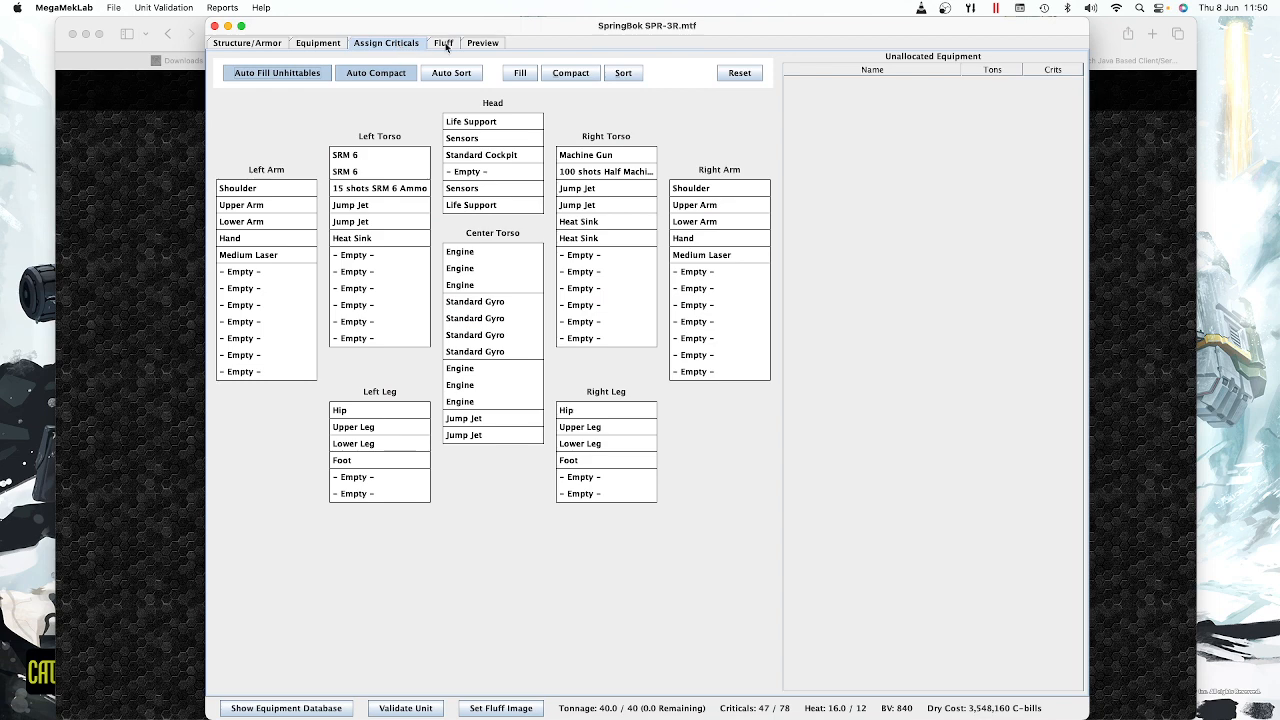
pyautogui.click(444, 44)
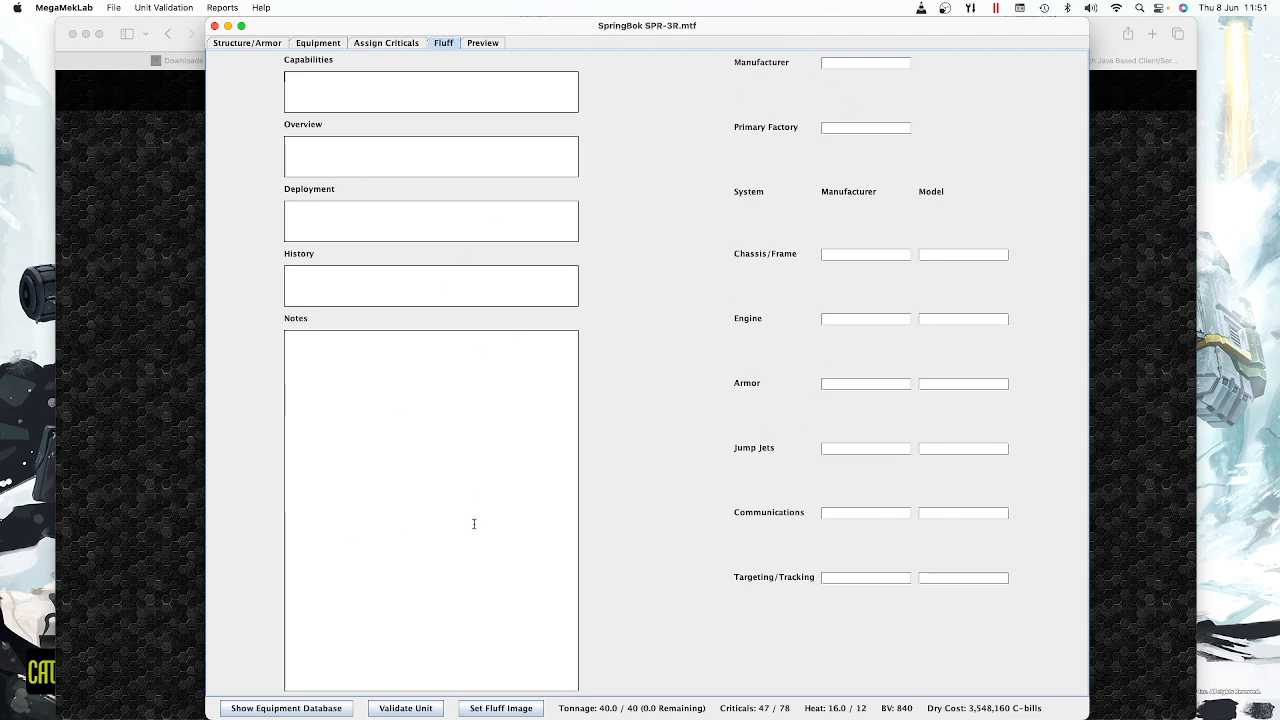
pyautogui.click(114, 8)
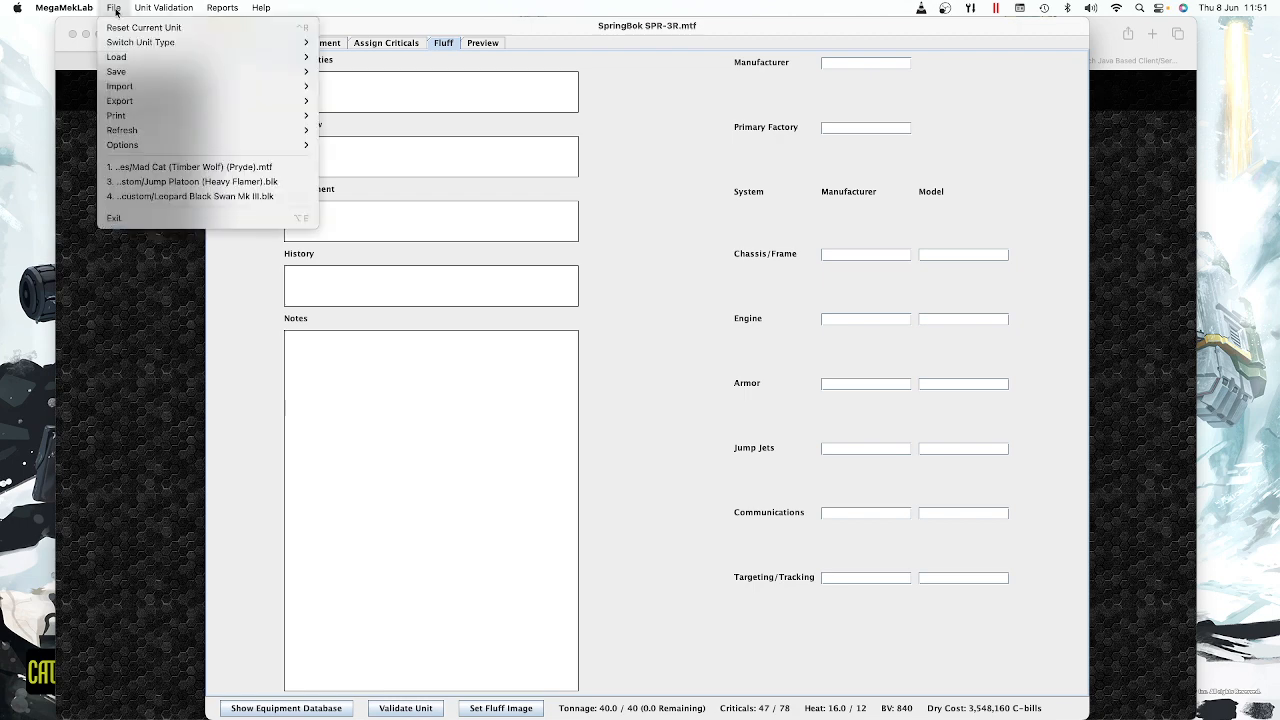
pyautogui.moveTo(171, 101)
pyautogui.moveTo(357, 104)
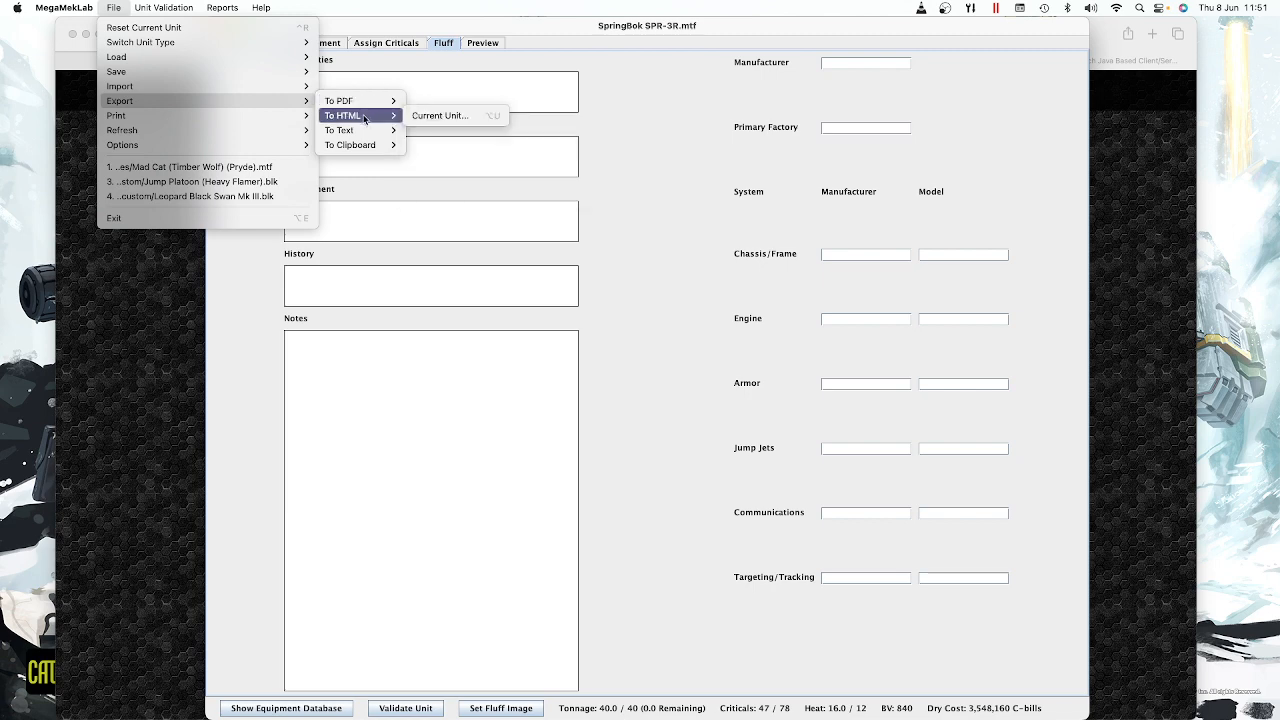
pyautogui.moveTo(371, 127)
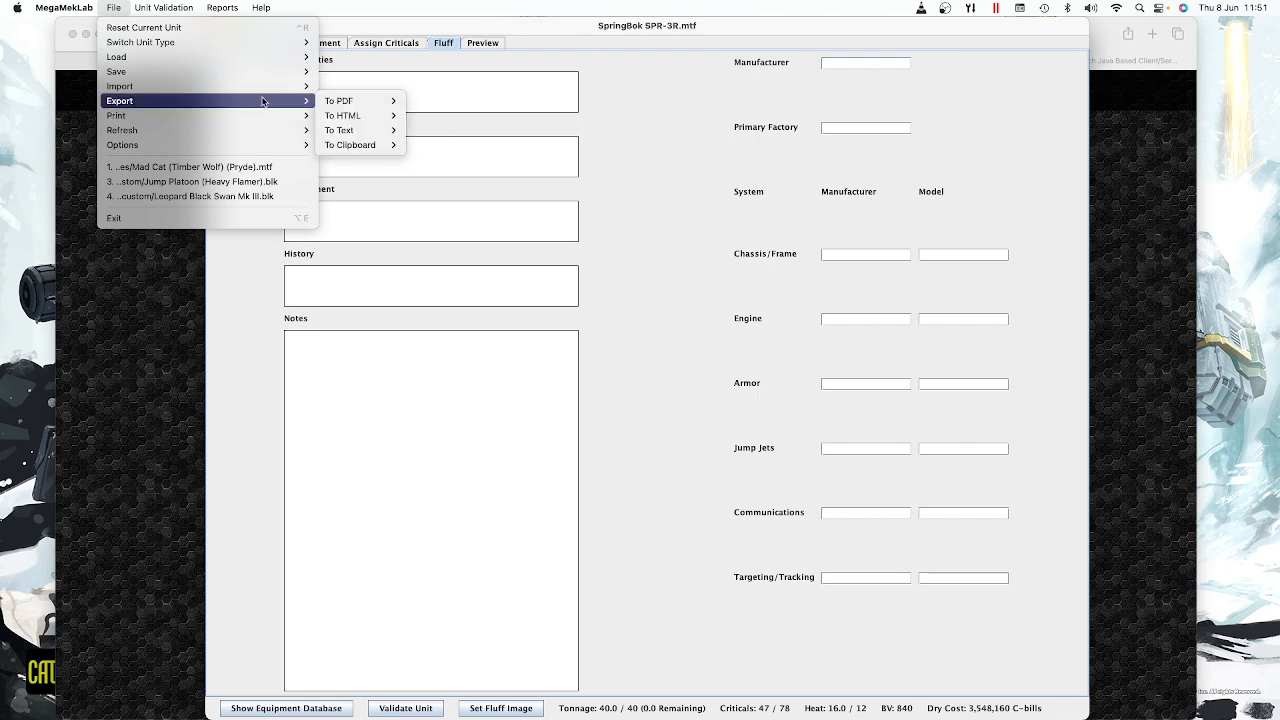
pyautogui.click(636, 104)
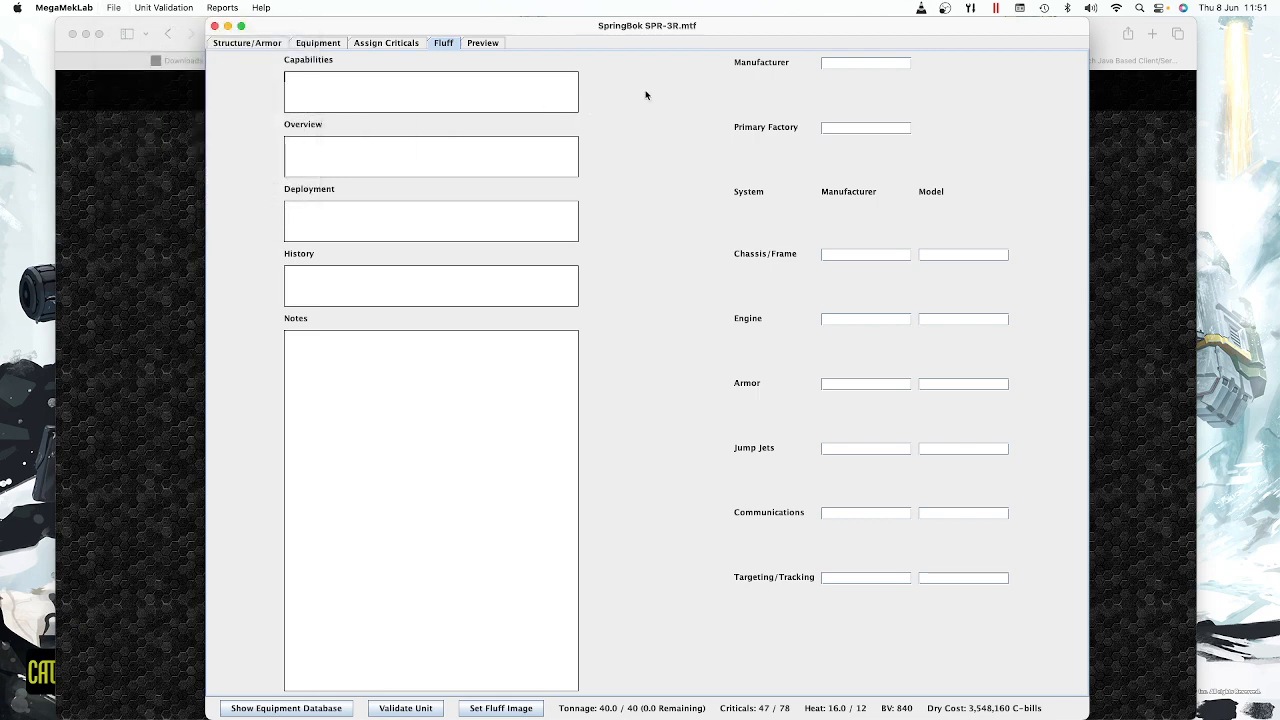
# Step: Examine the Mek's summary, TRO entry and Alpha Strike card in the unit preview
pyautogui.click(481, 43)
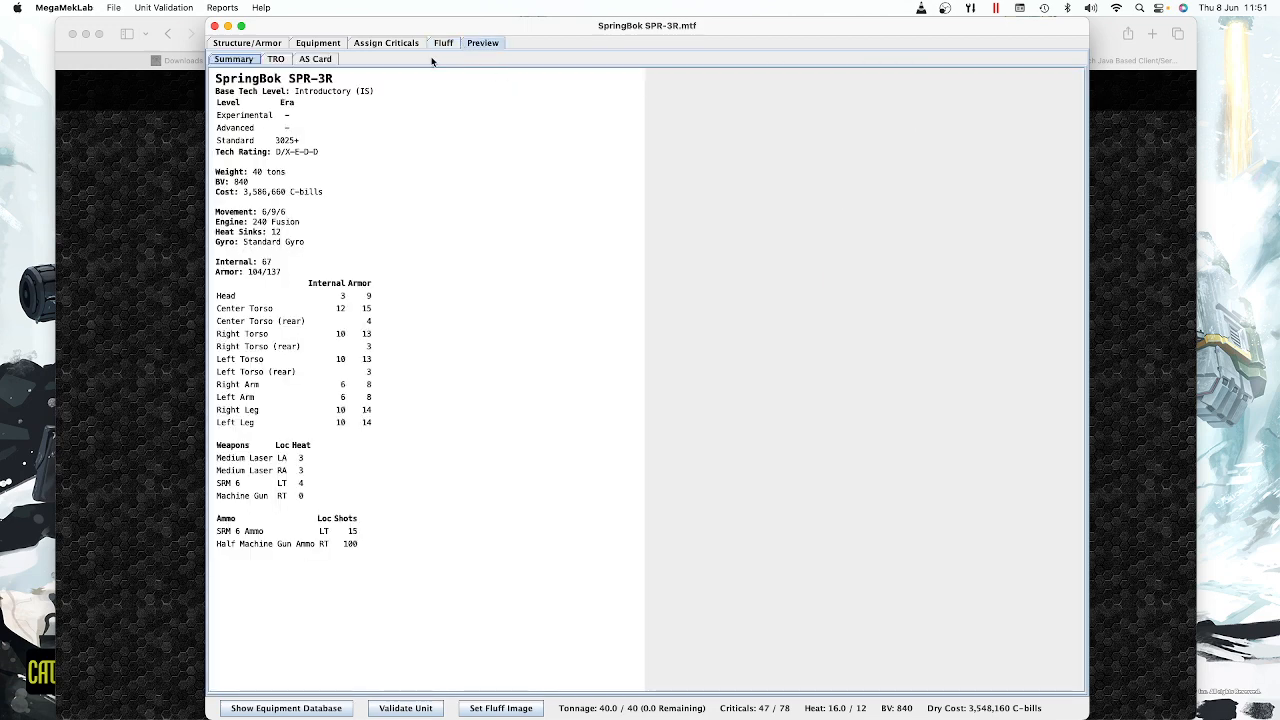
pyautogui.click(276, 60)
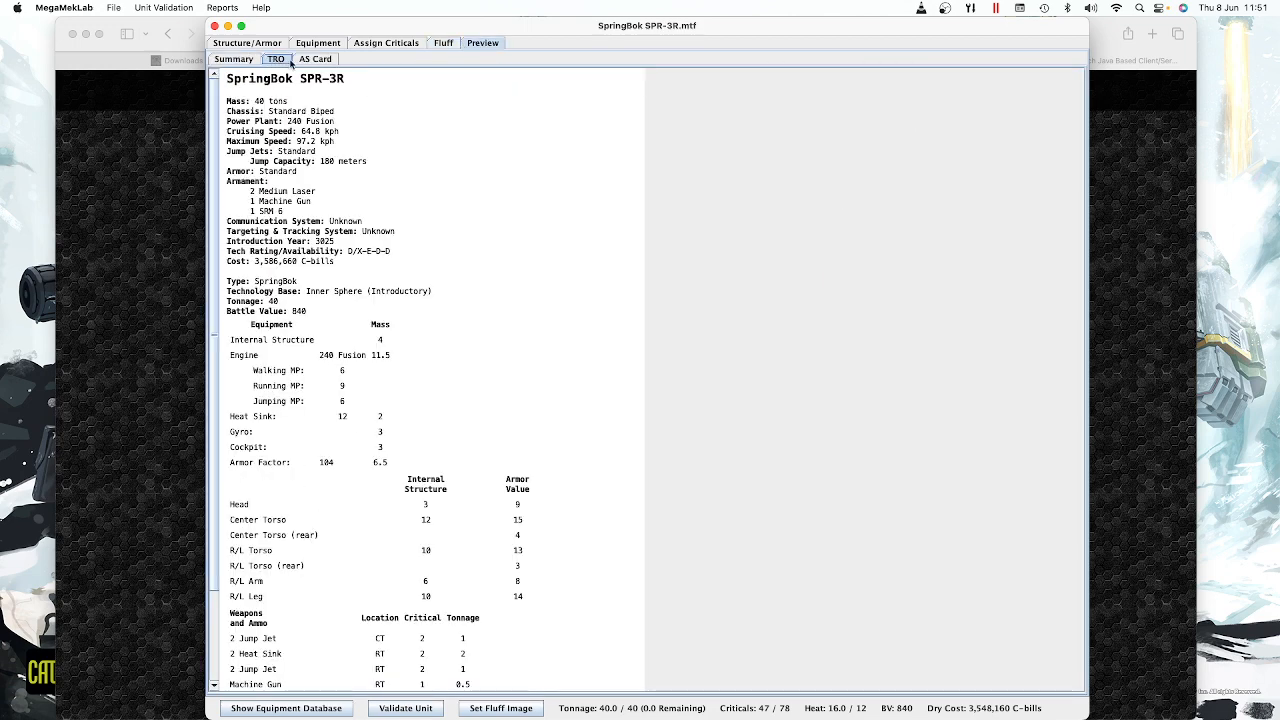
pyautogui.scroll(-3, 338, 282)
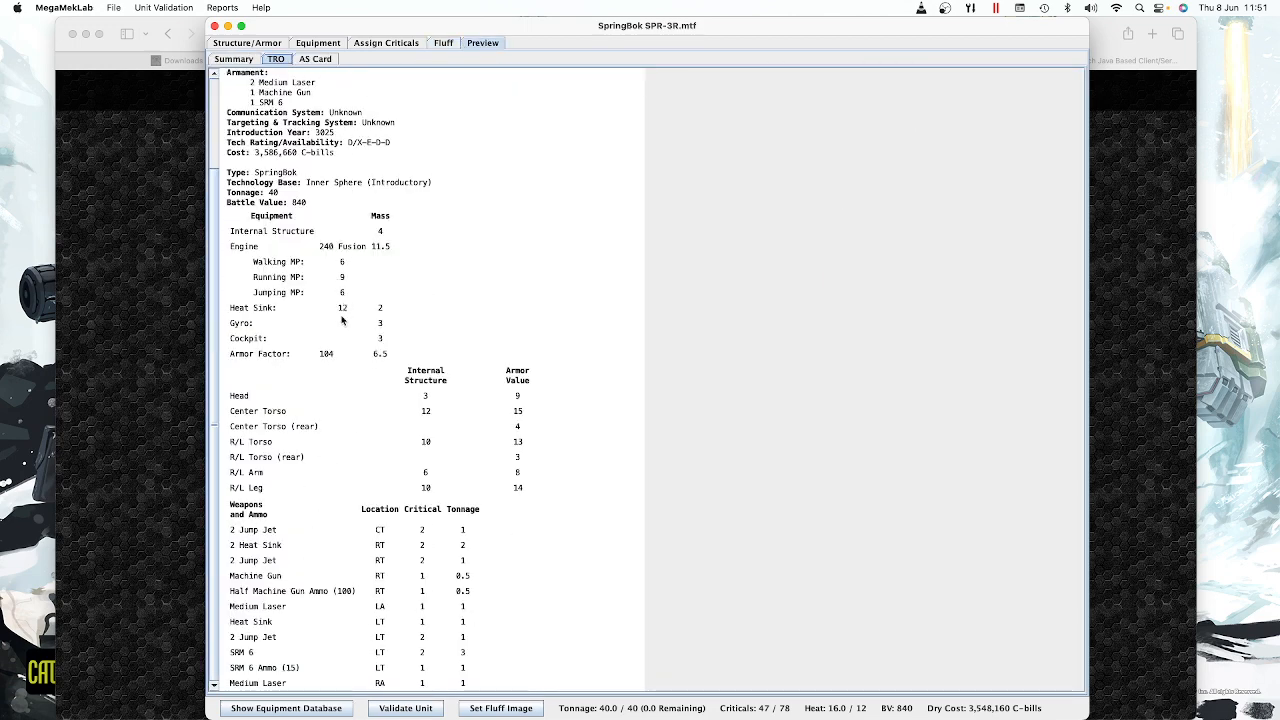
pyautogui.click(316, 62)
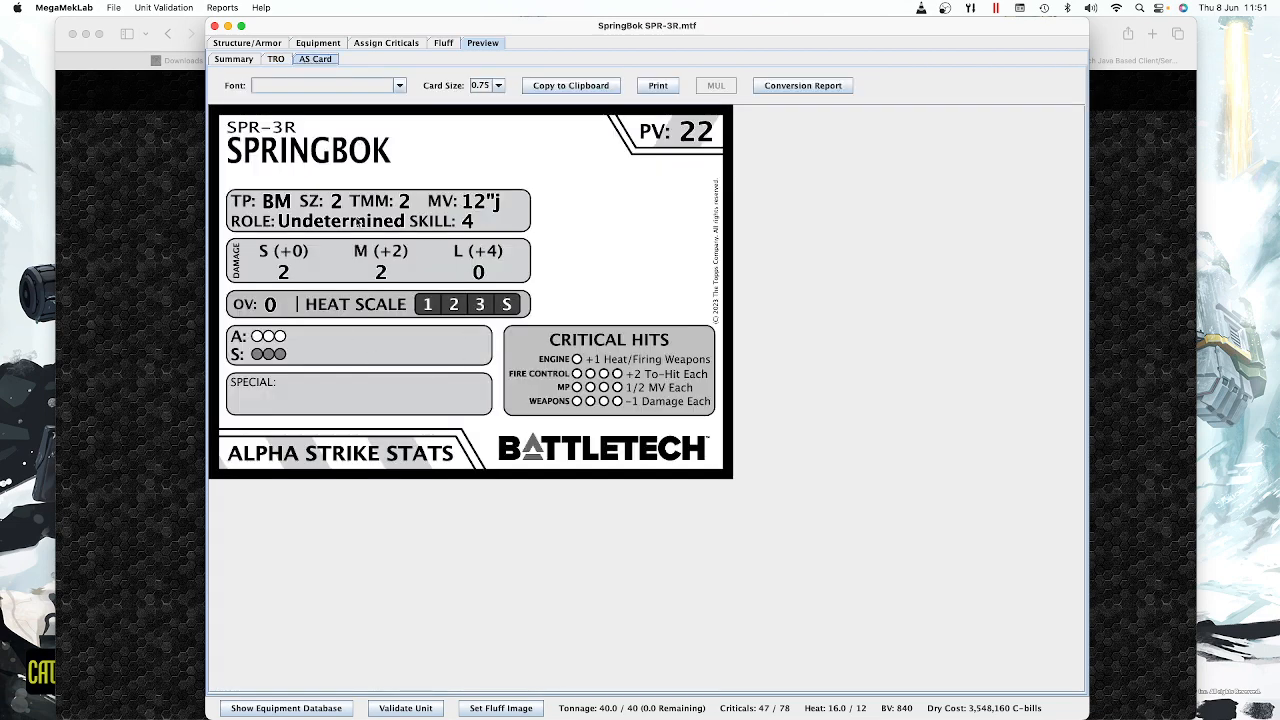
pyautogui.click(232, 60)
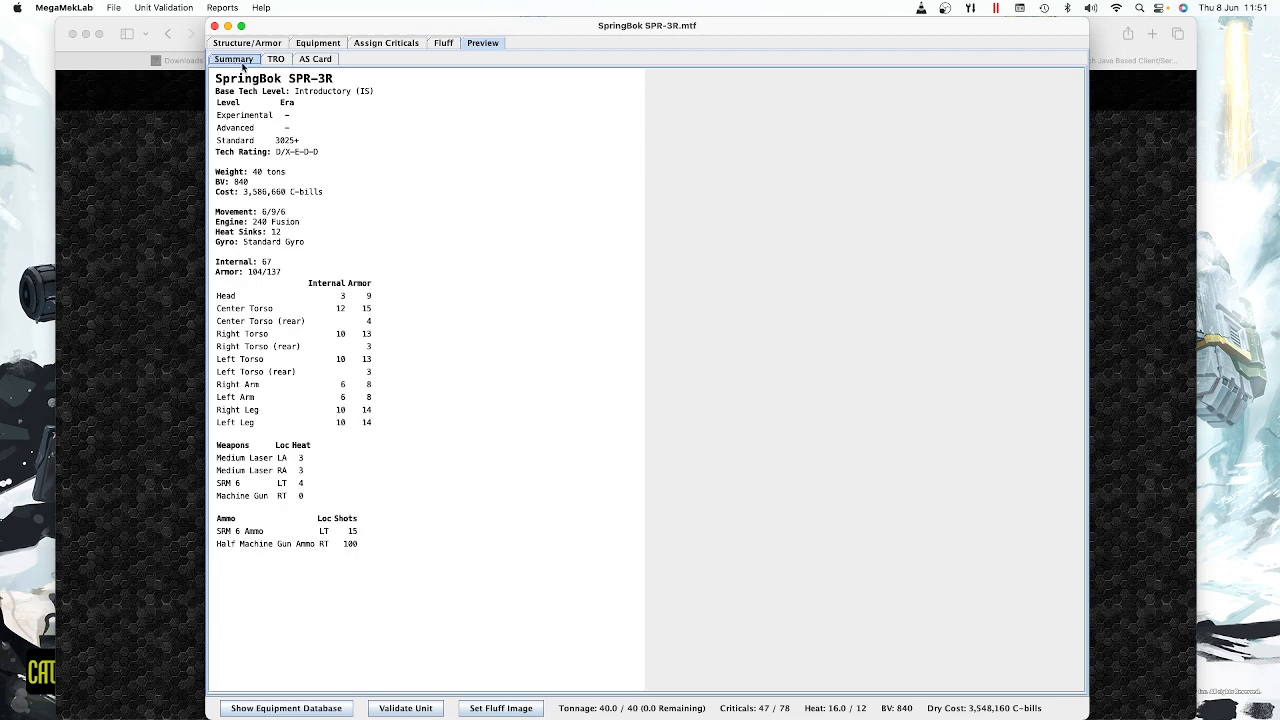
pyautogui.click(315, 60)
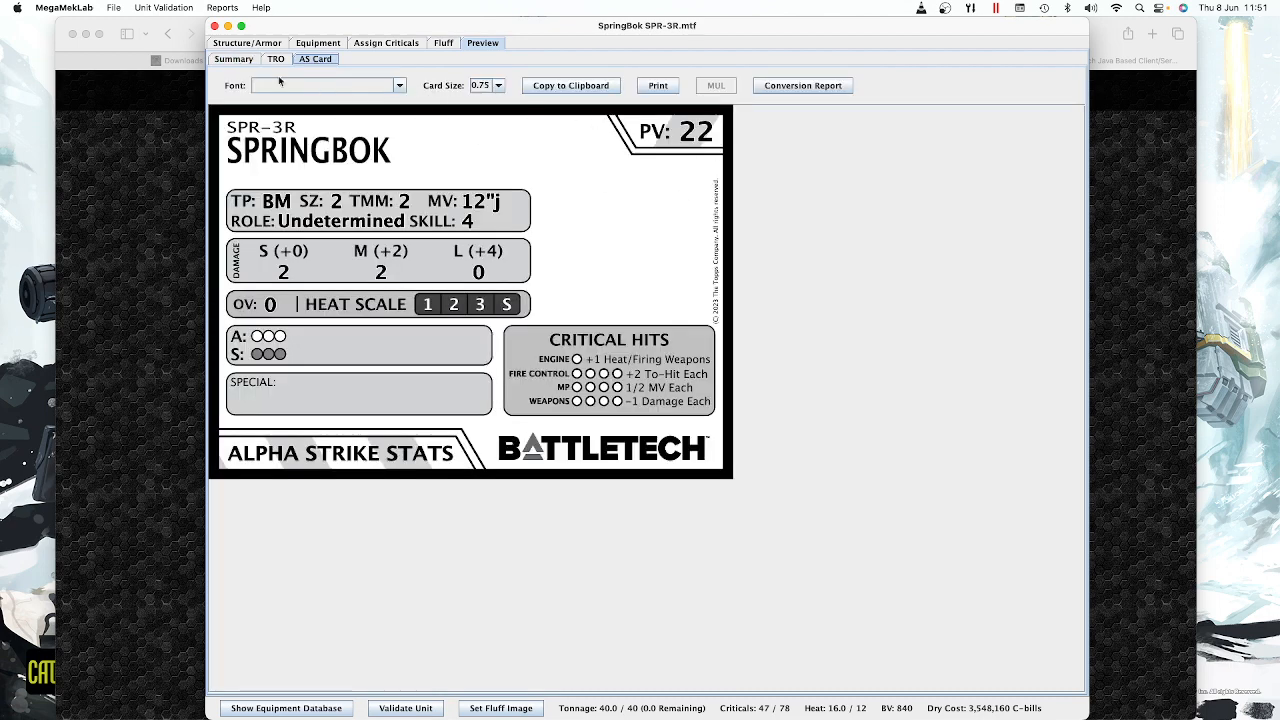
pyautogui.click(240, 62)
# Step: Filter the equipment database to Energy weapons, switch to the tech and cost columns and widen the Level column
pyautogui.click(252, 44)
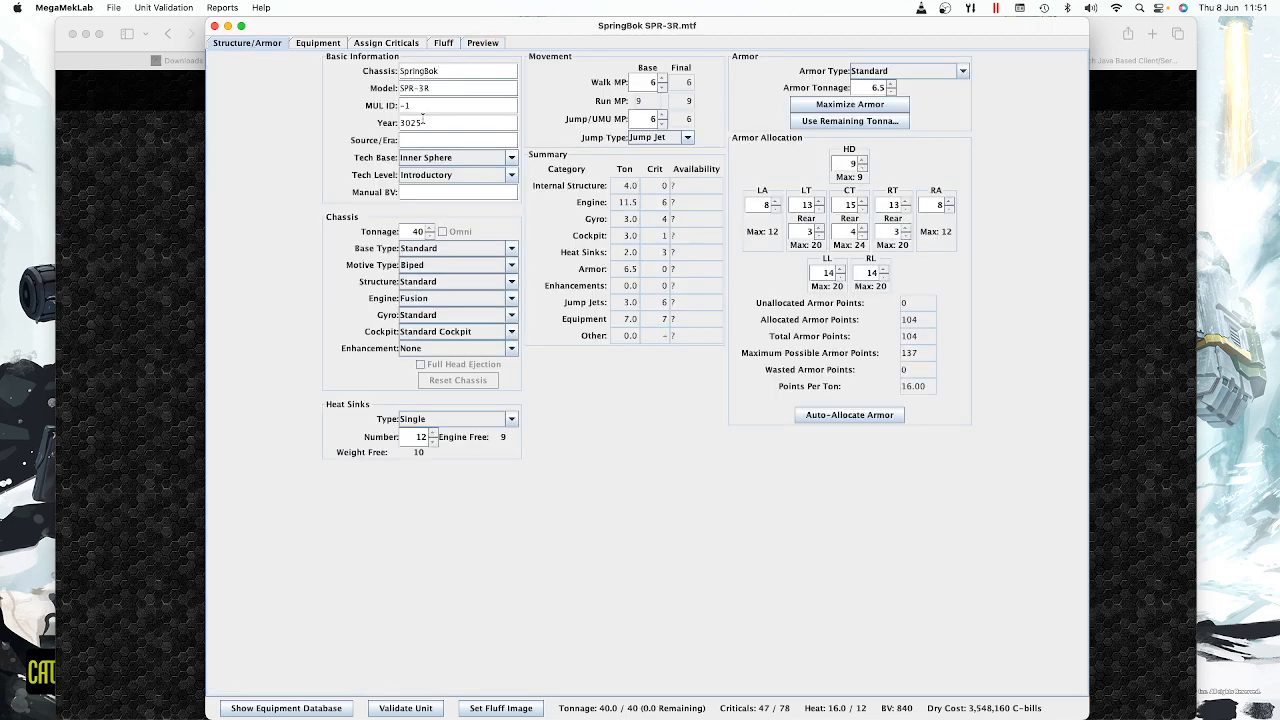
pyautogui.click(320, 43)
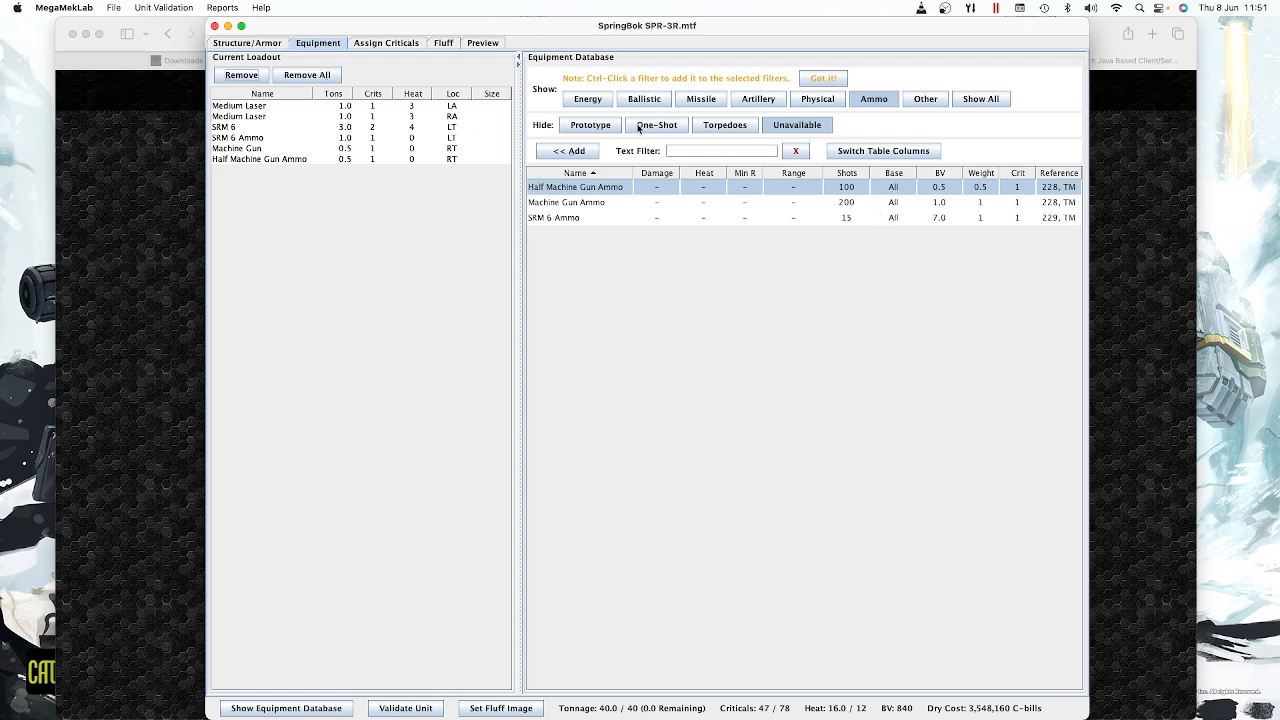
pyautogui.click(590, 100)
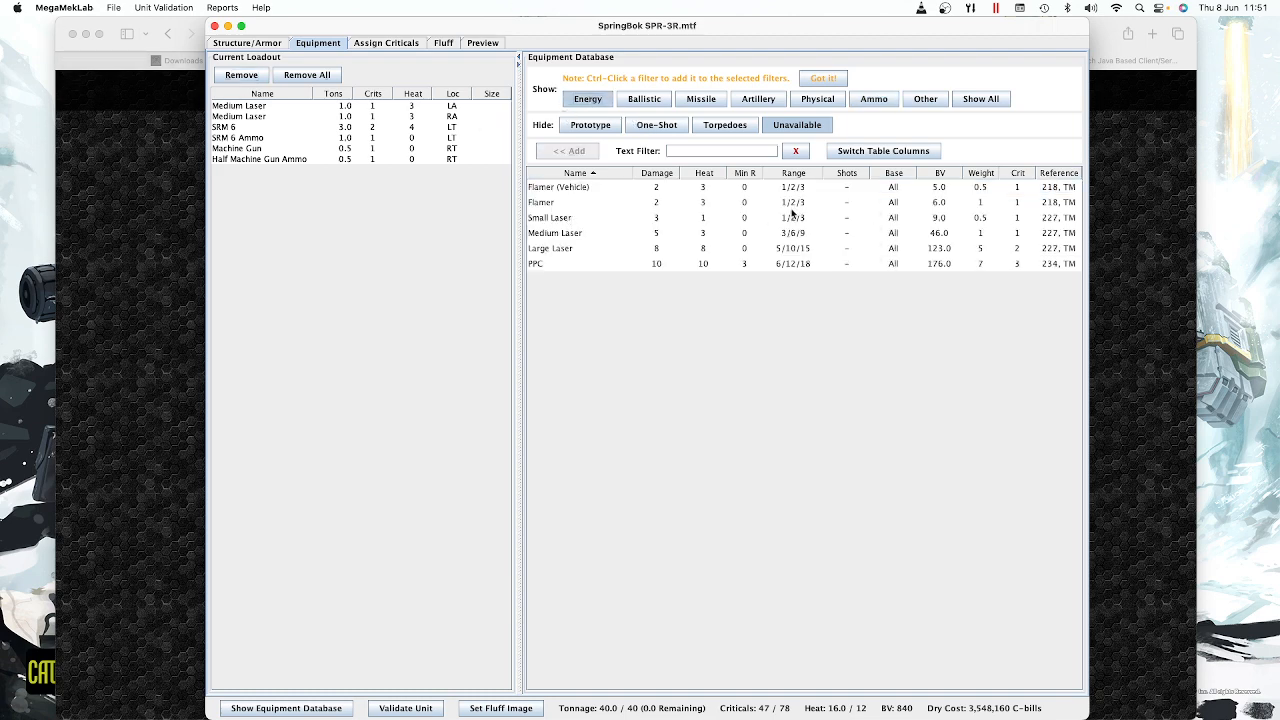
pyautogui.click(873, 155)
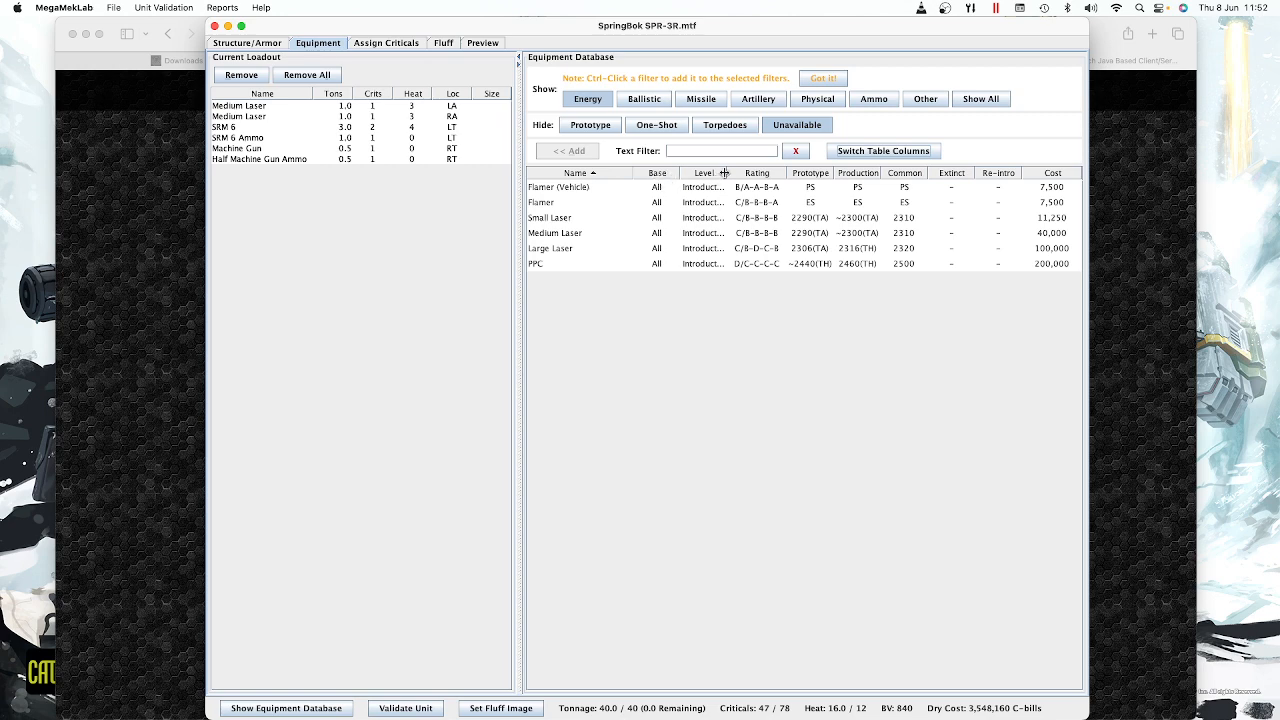
pyautogui.moveTo(727, 175); pyautogui.dragTo(755, 177)
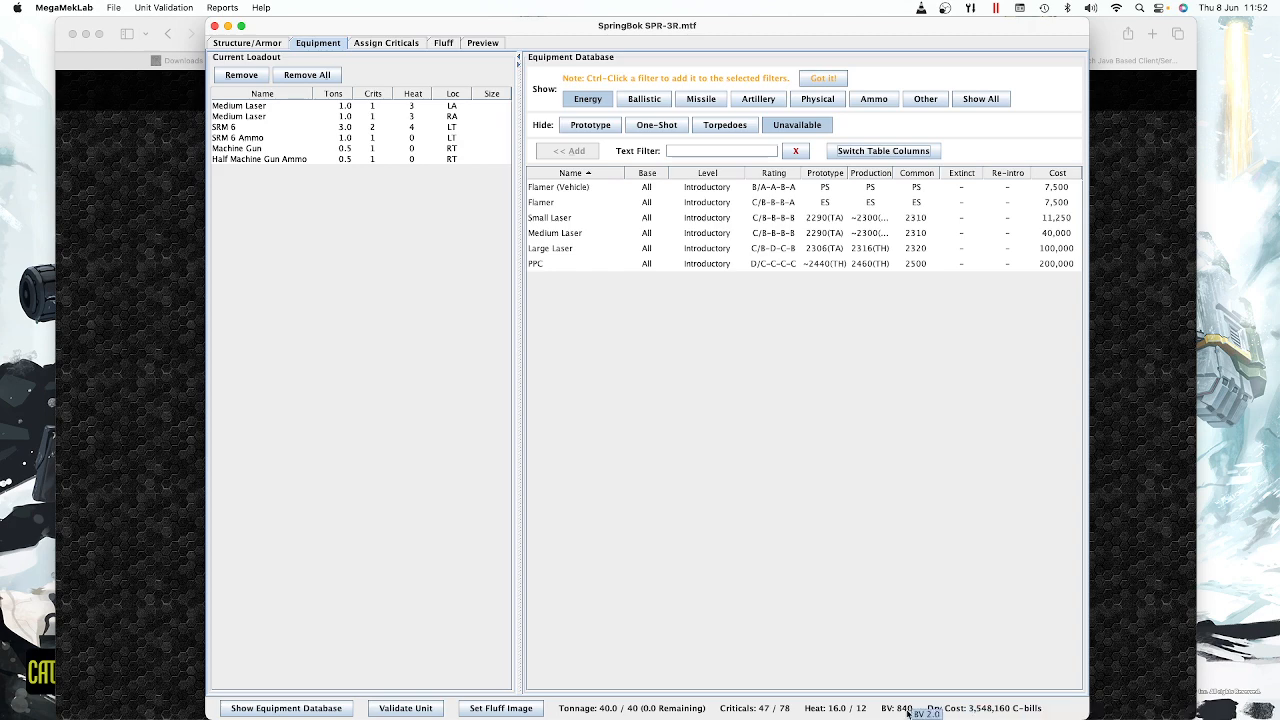
# Step: Read through the BV breakdown report for the current unit, close it and return to the structure and armor settings
pyautogui.moveTo(957, 713)
pyautogui.moveTo(340, 107)
pyautogui.click(231, 7)
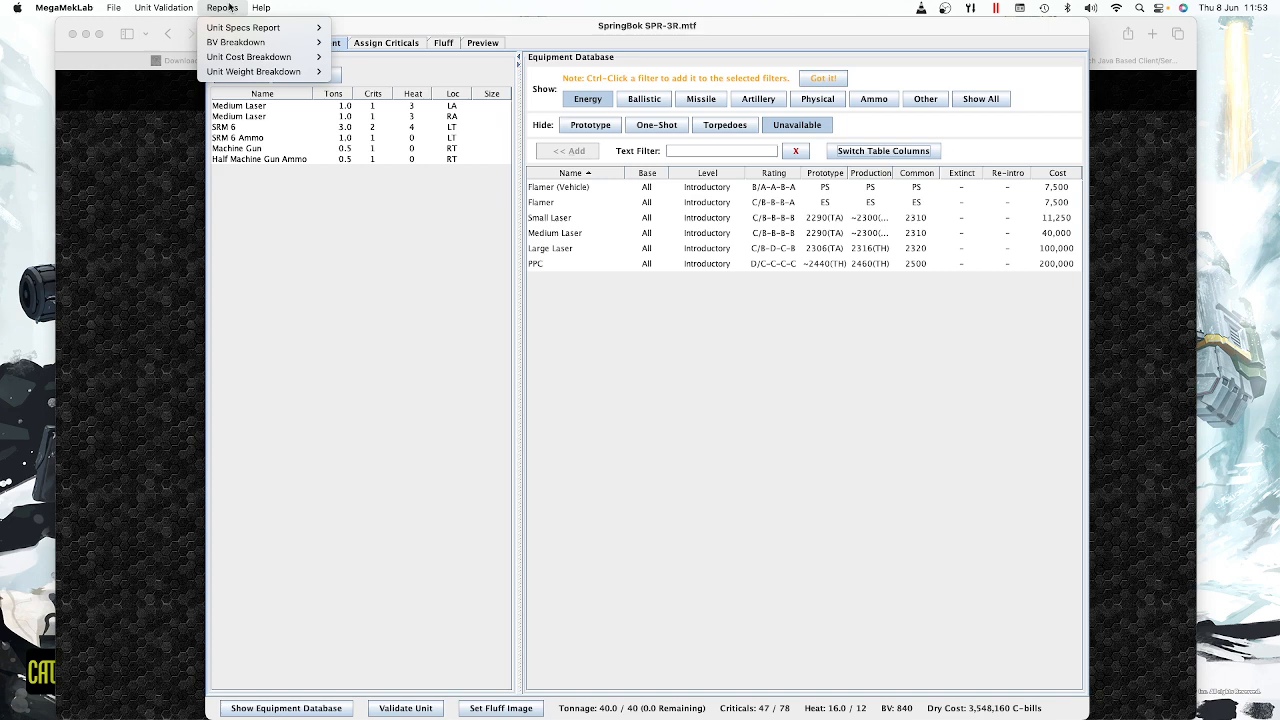
pyautogui.moveTo(243, 46)
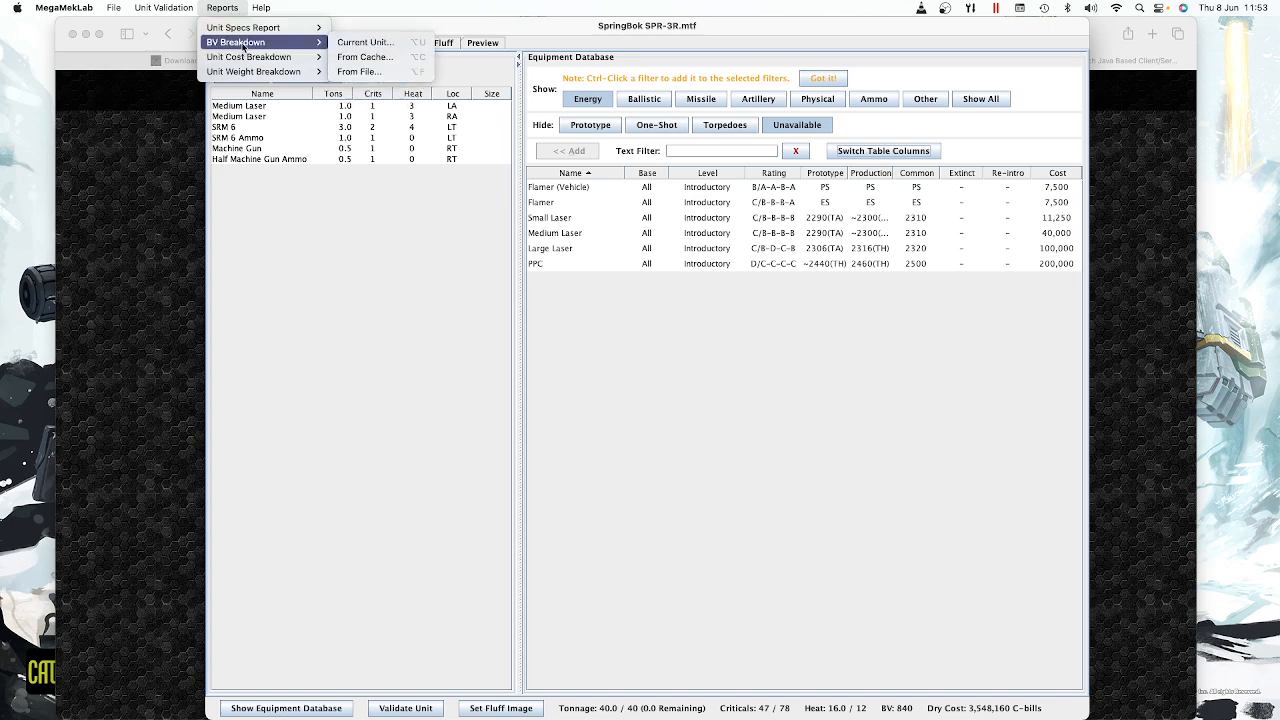
pyautogui.click(388, 43)
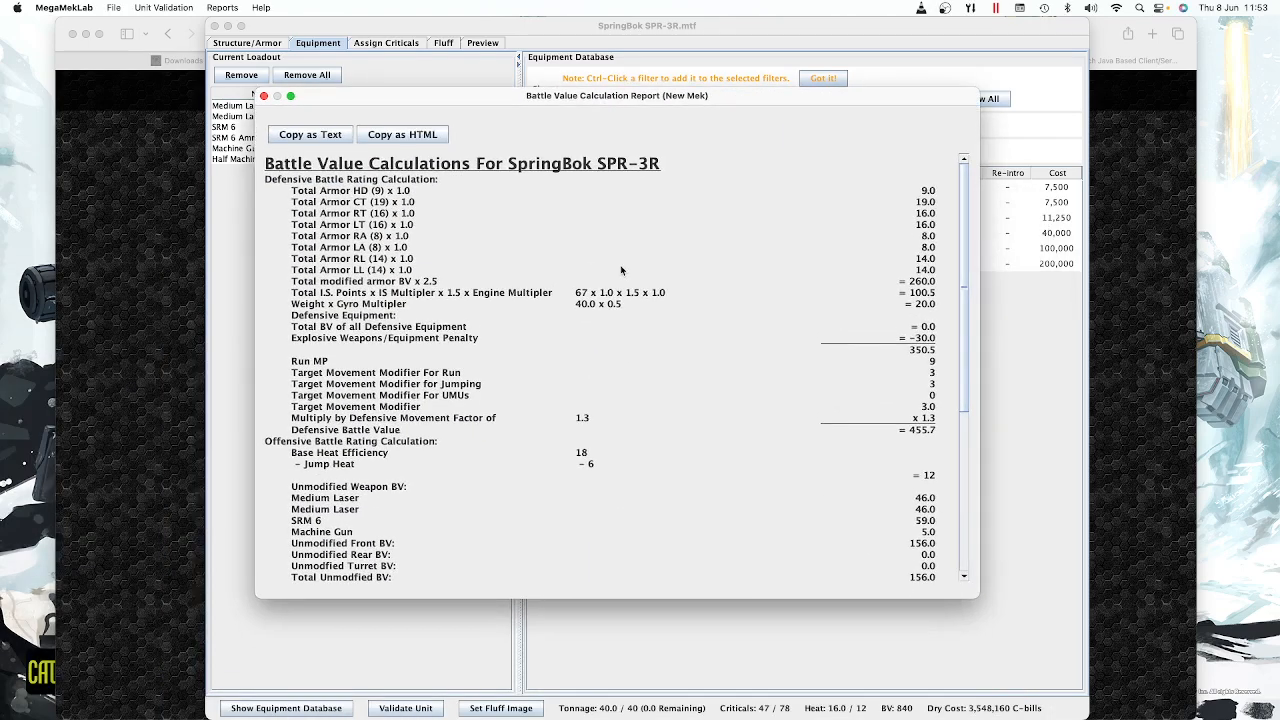
pyautogui.scroll(-3, 621, 270)
pyautogui.scroll(-6, 621, 270)
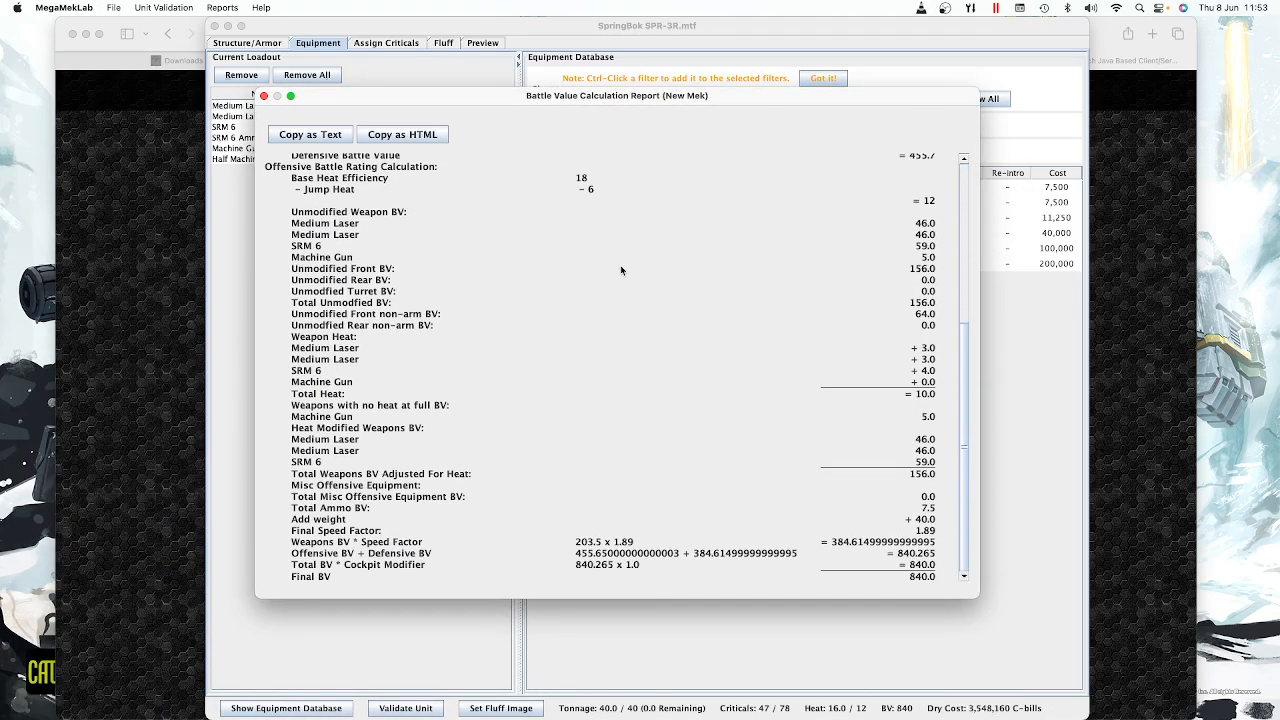
pyautogui.scroll(10, 621, 270)
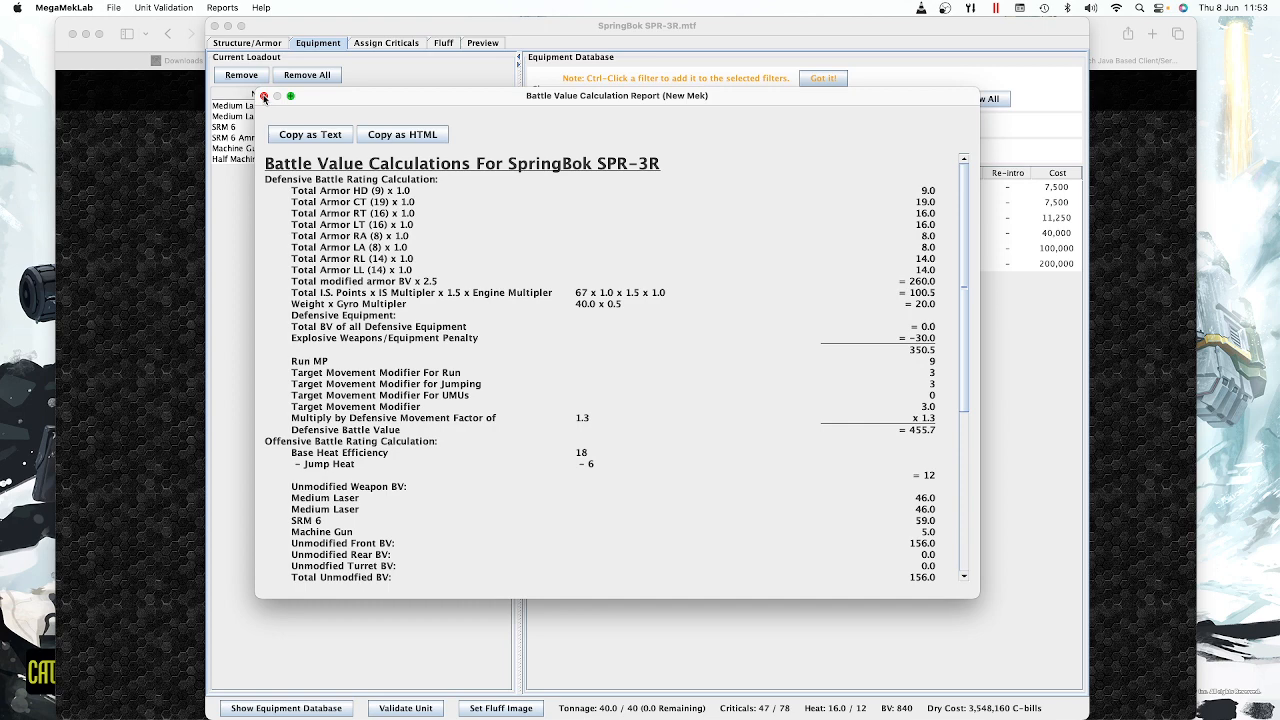
pyautogui.click(264, 96)
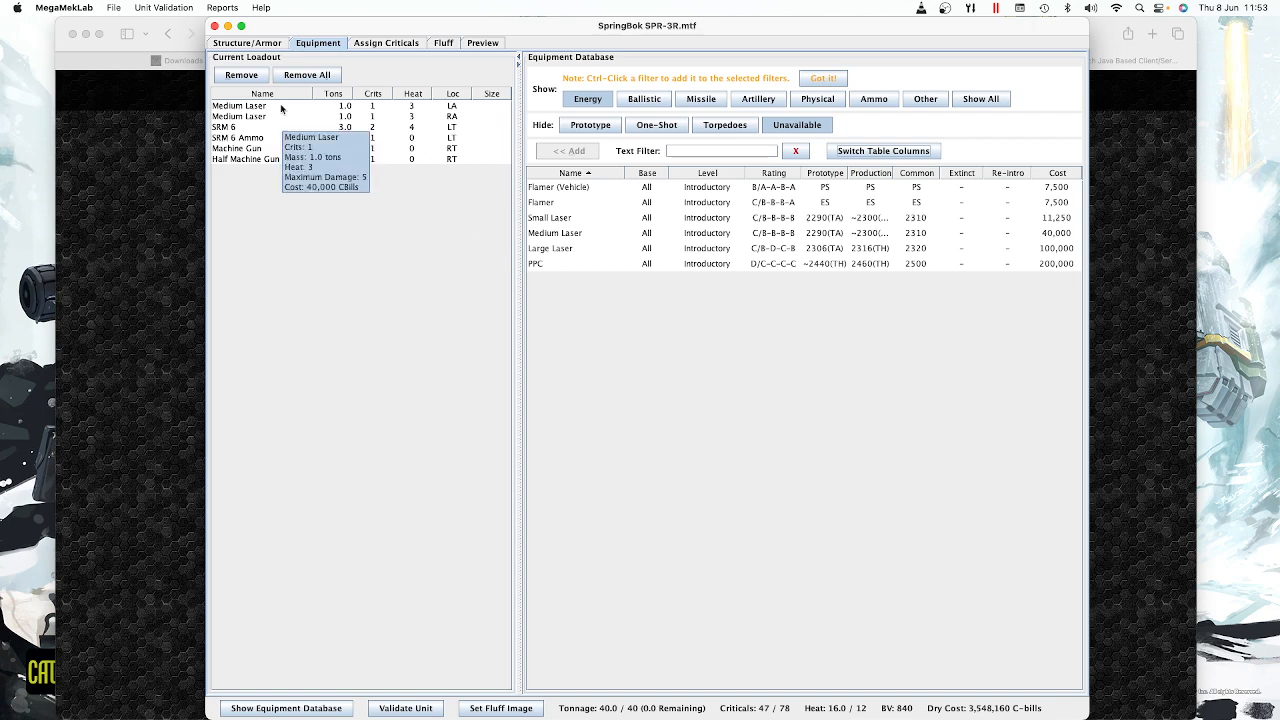
pyautogui.click(264, 44)
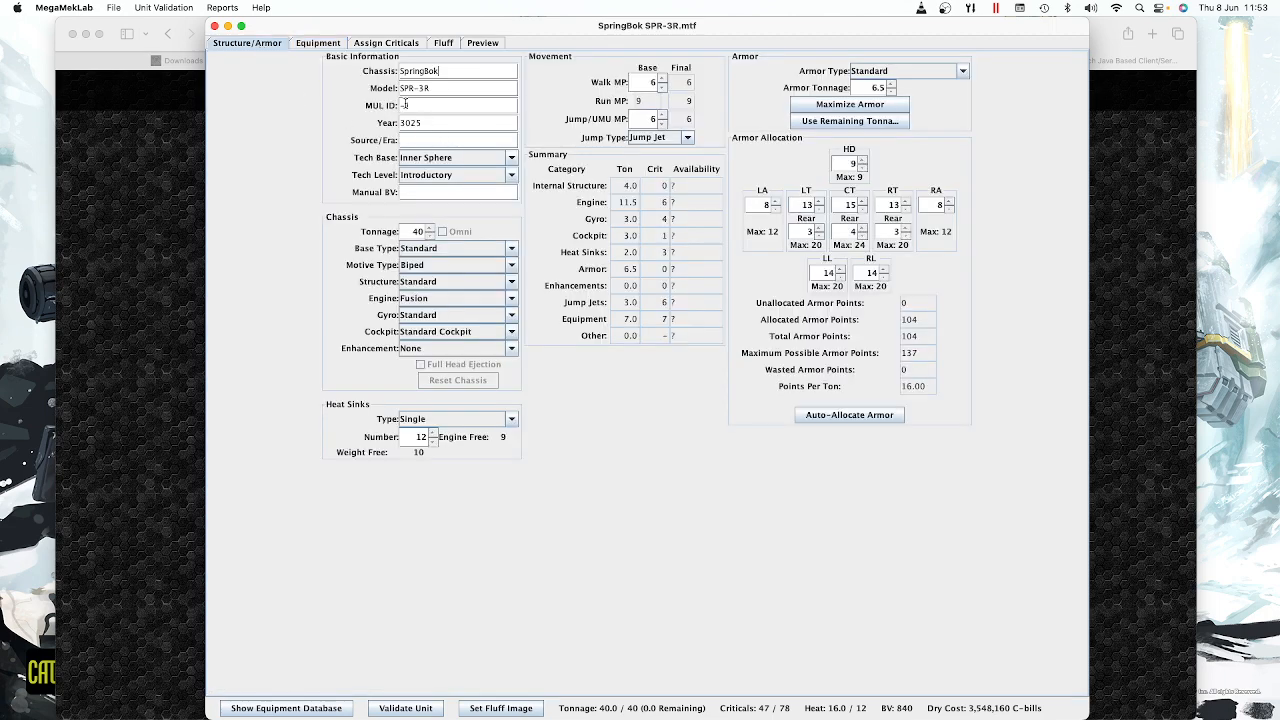